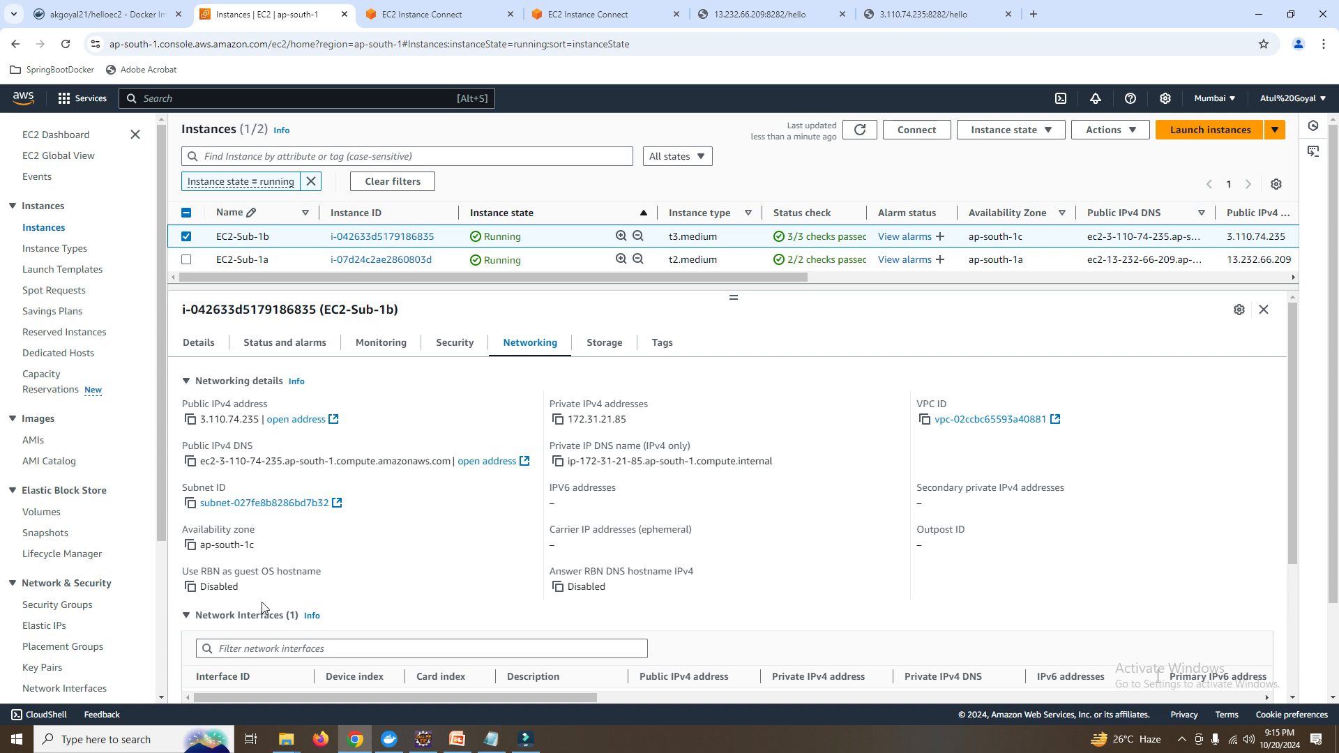
Check the availability zones of both running instances and rename EC2-Sub-1b to EC2-Sub-1c.
click(285, 259)
drag(271, 545, 215, 545)
click(548, 241)
click(265, 237)
key(BackSpace)
text(c)
click(307, 236)
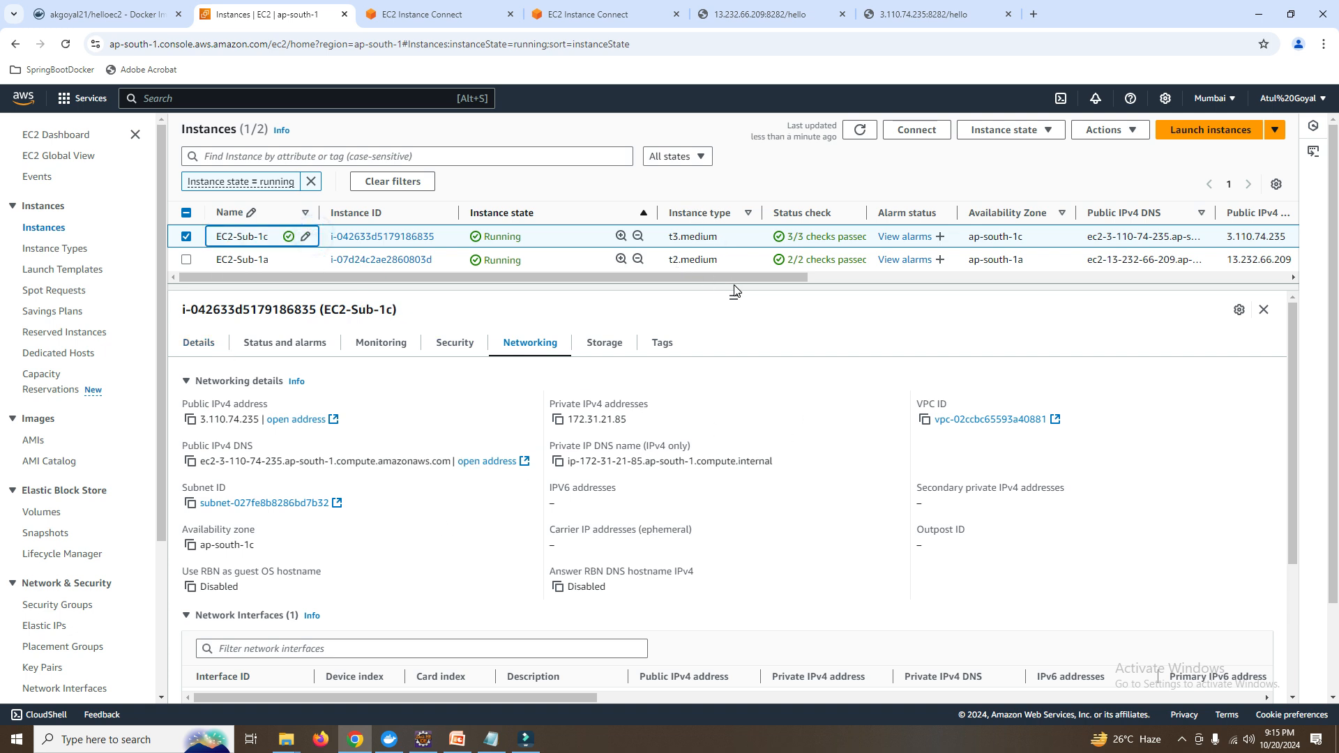
Switch to PowerPoint to view the two-AZ ALB and EC2 architecture slide, and return to the browser.
click(456, 739)
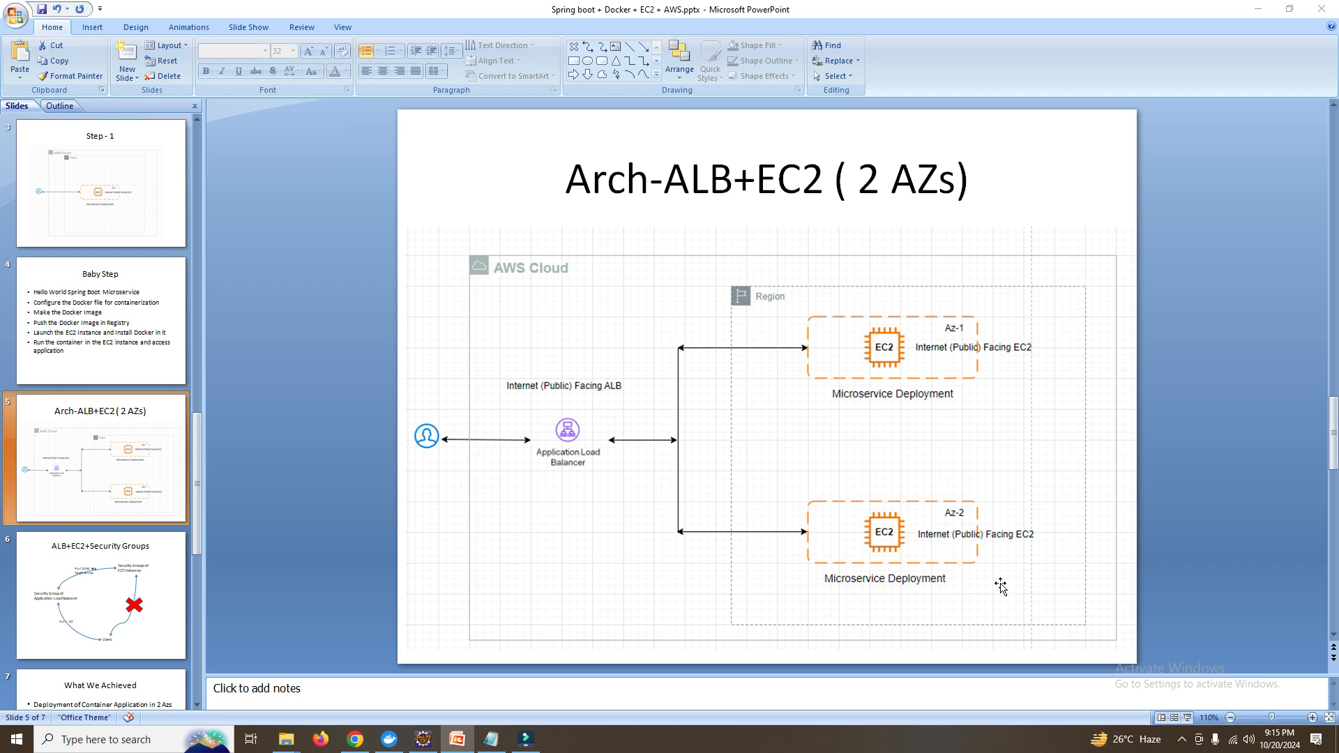
key(alt+Tab)
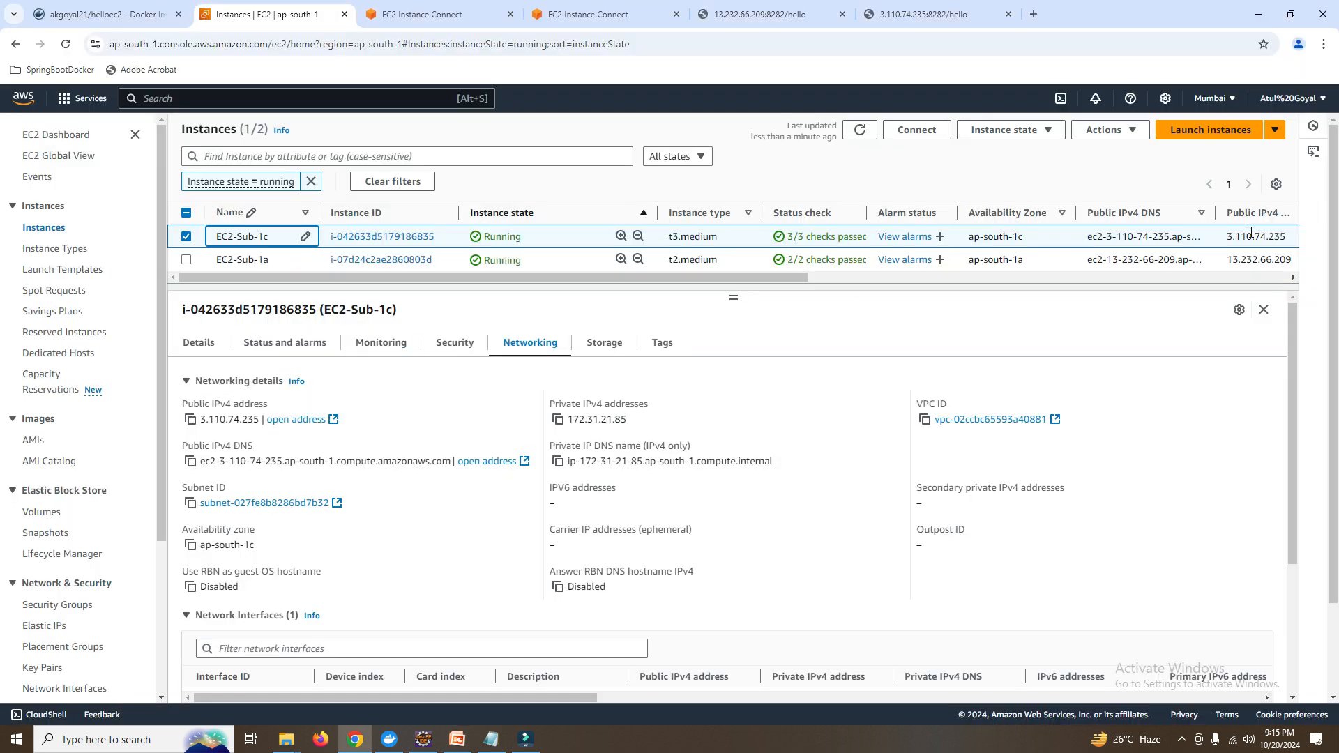
Examine the subnets offered in a new instance's network settings, and leave the launch wizard without launching anything.
click(1217, 131)
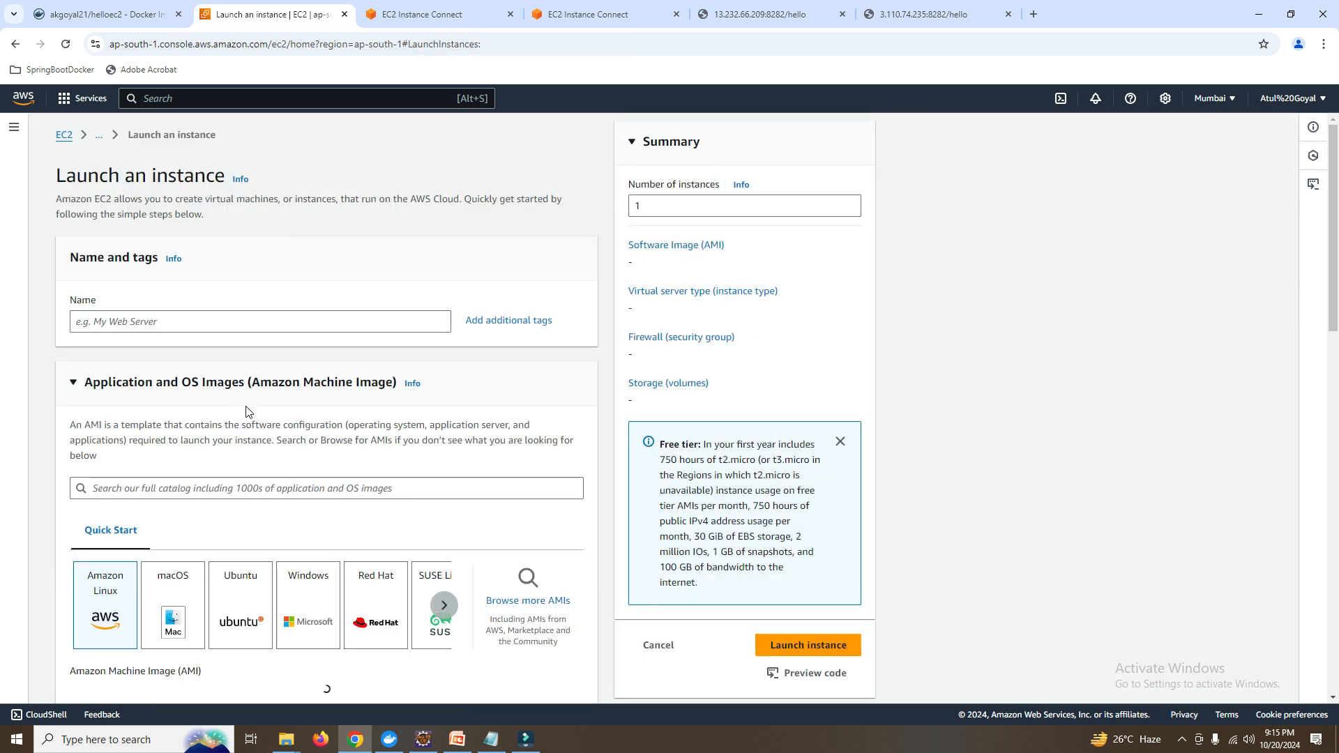
scroll(332, 466, down, 10)
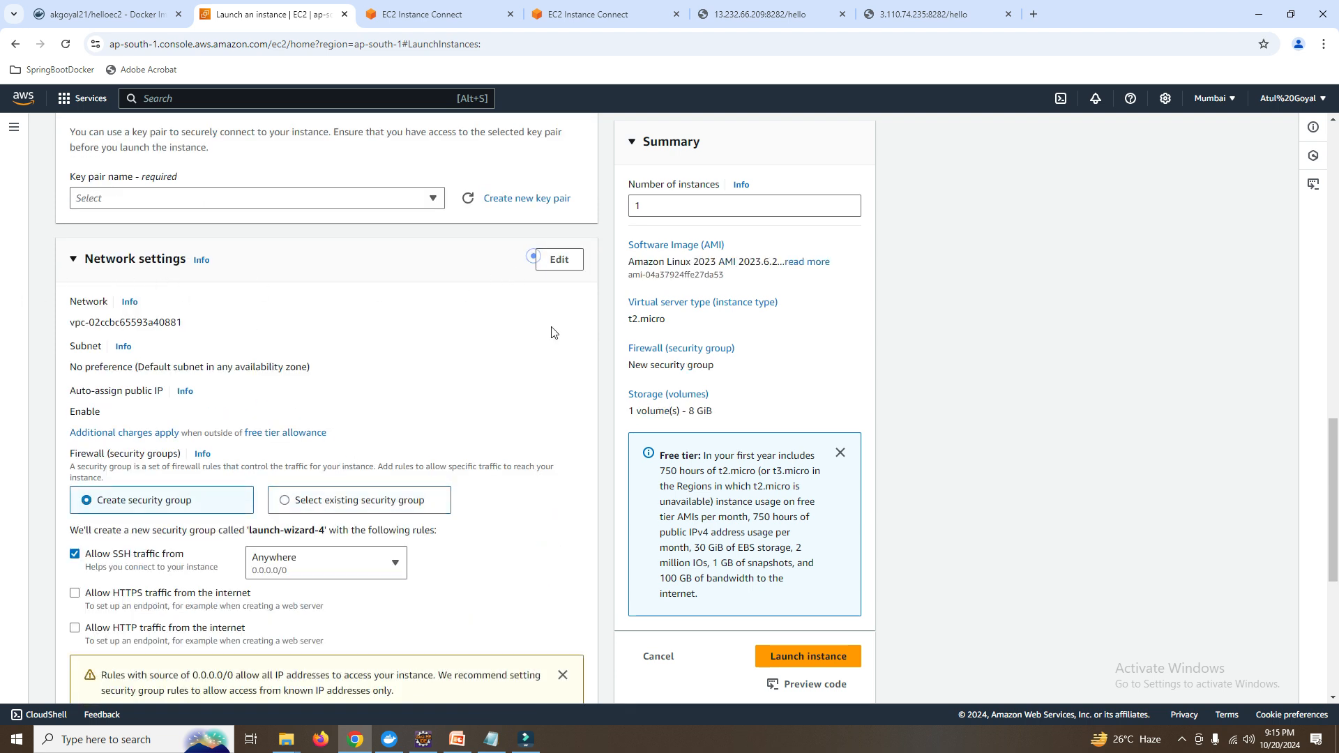
click(559, 259)
scroll(537, 293, down, 1)
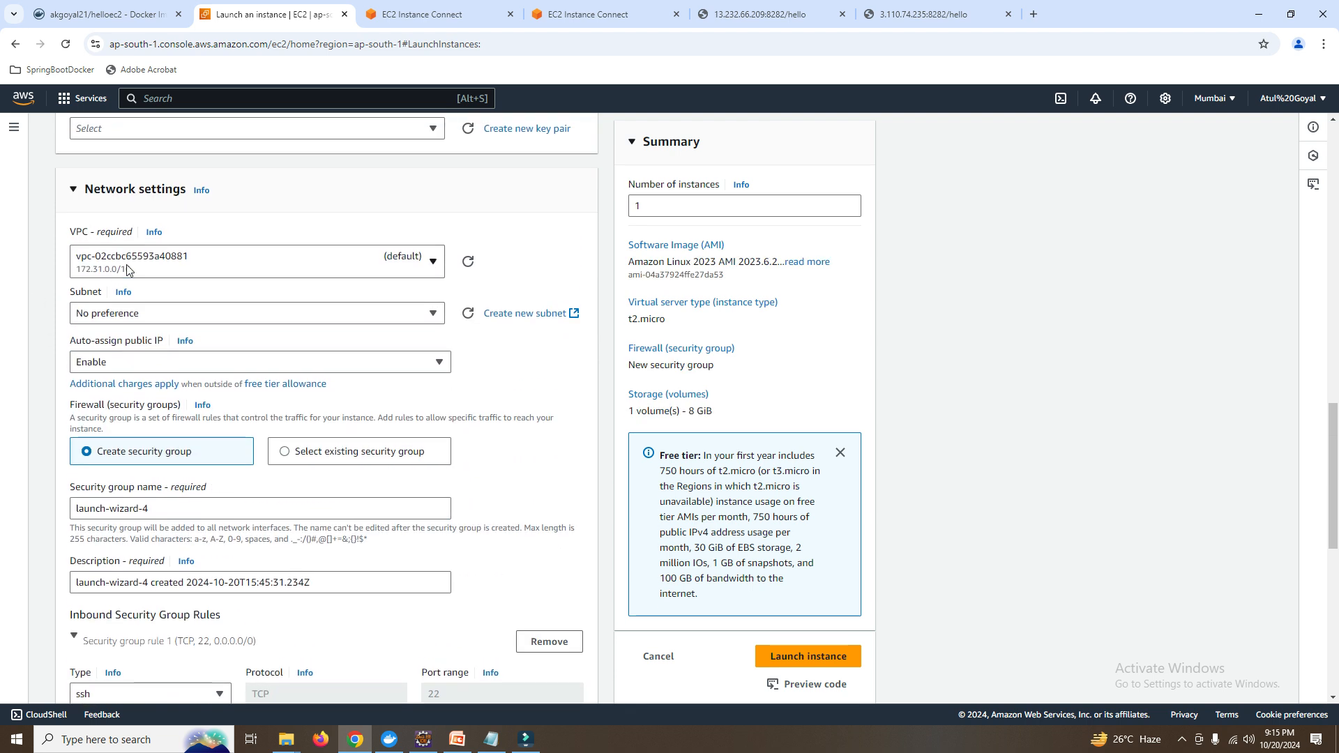
click(167, 313)
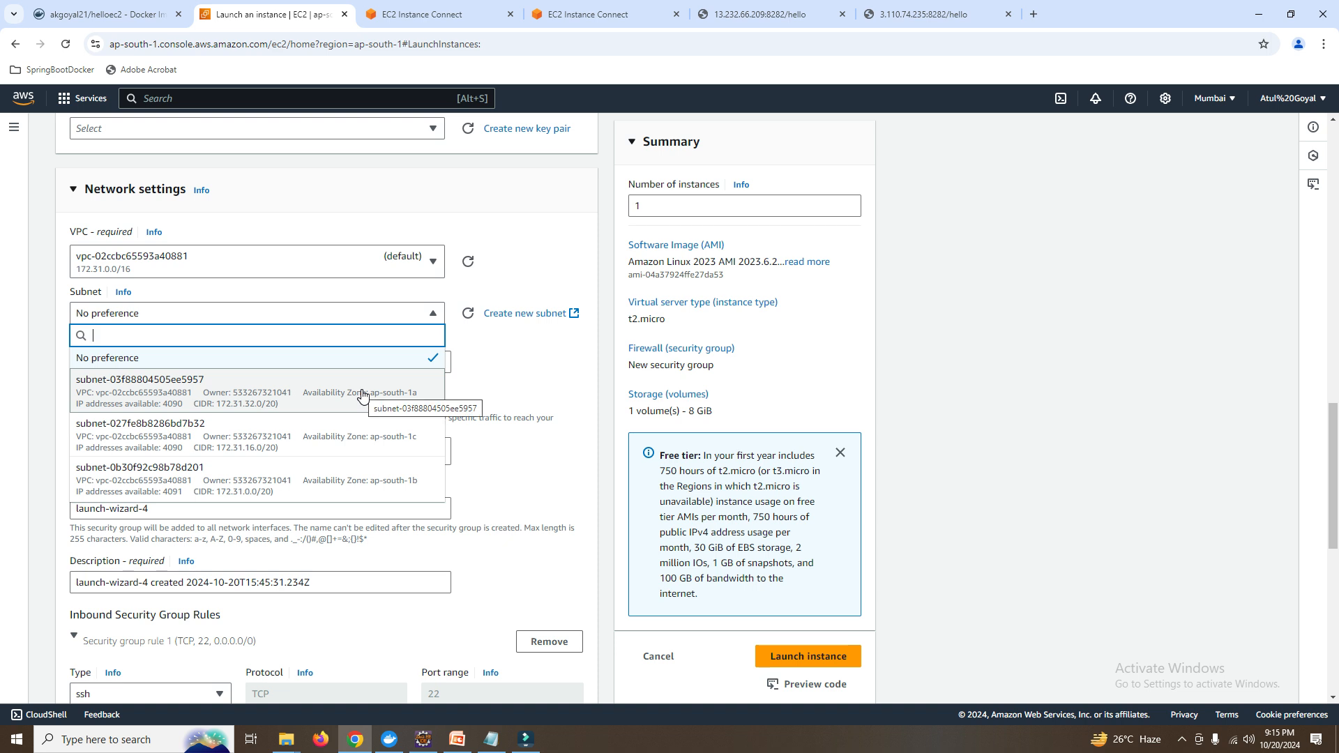
click(1166, 395)
scroll(708, 561, down, 7)
click(656, 640)
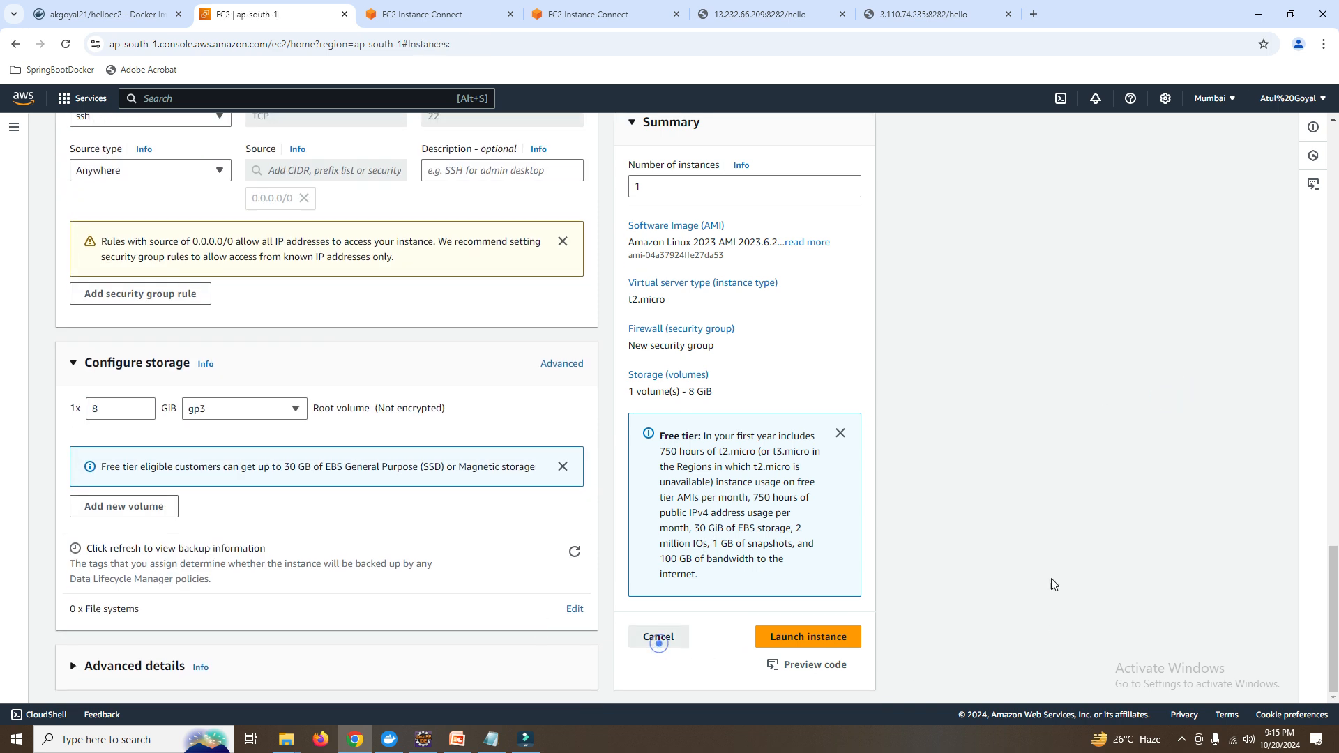
Select the EC2-Sub-1c instance and check the hello service pages of both instances, reloading the one at 3.110.74.235:8282.
drag(738, 298, 747, 364)
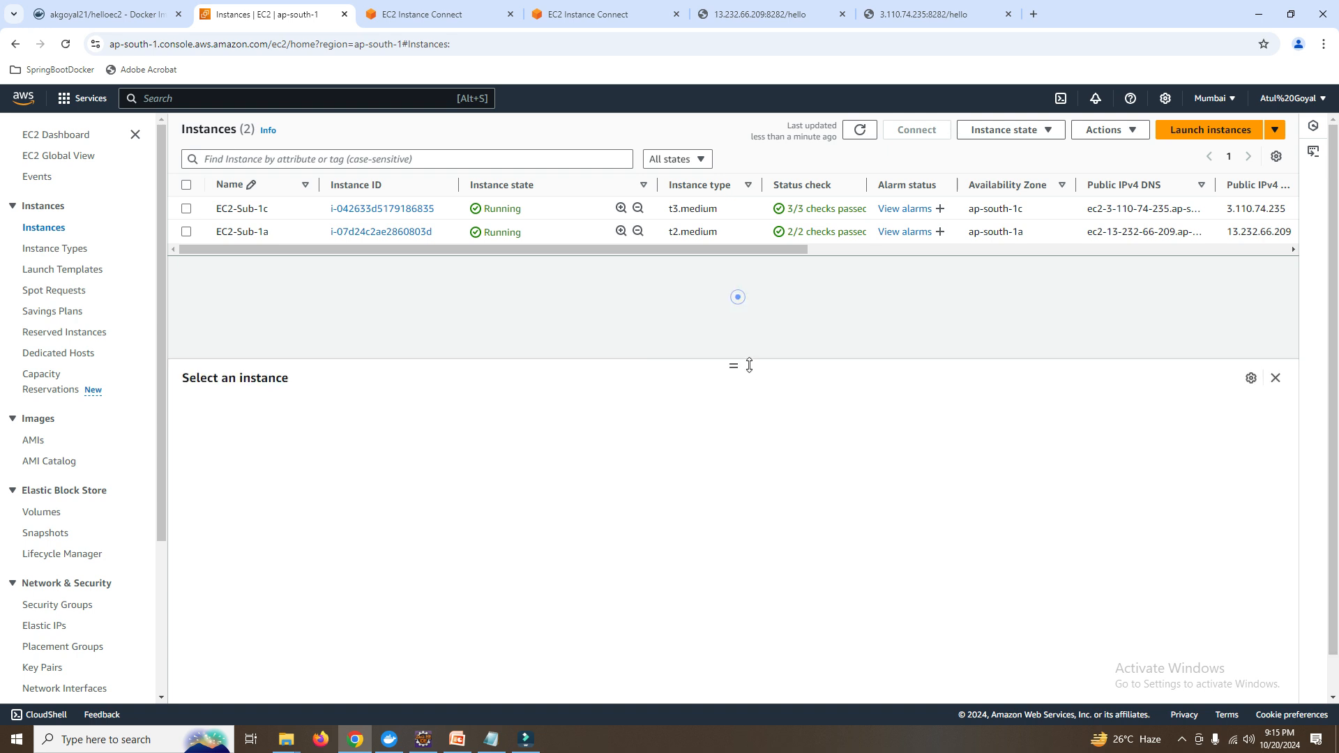
click(528, 209)
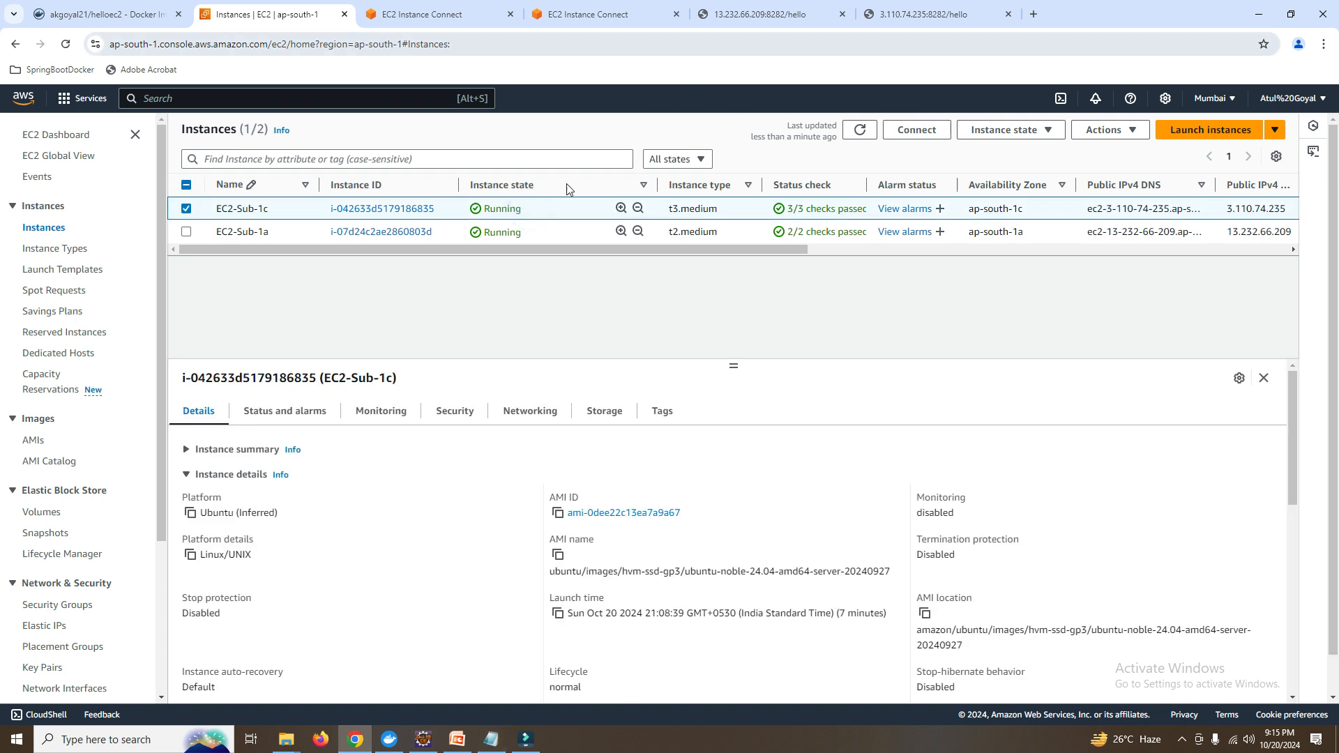
click(760, 14)
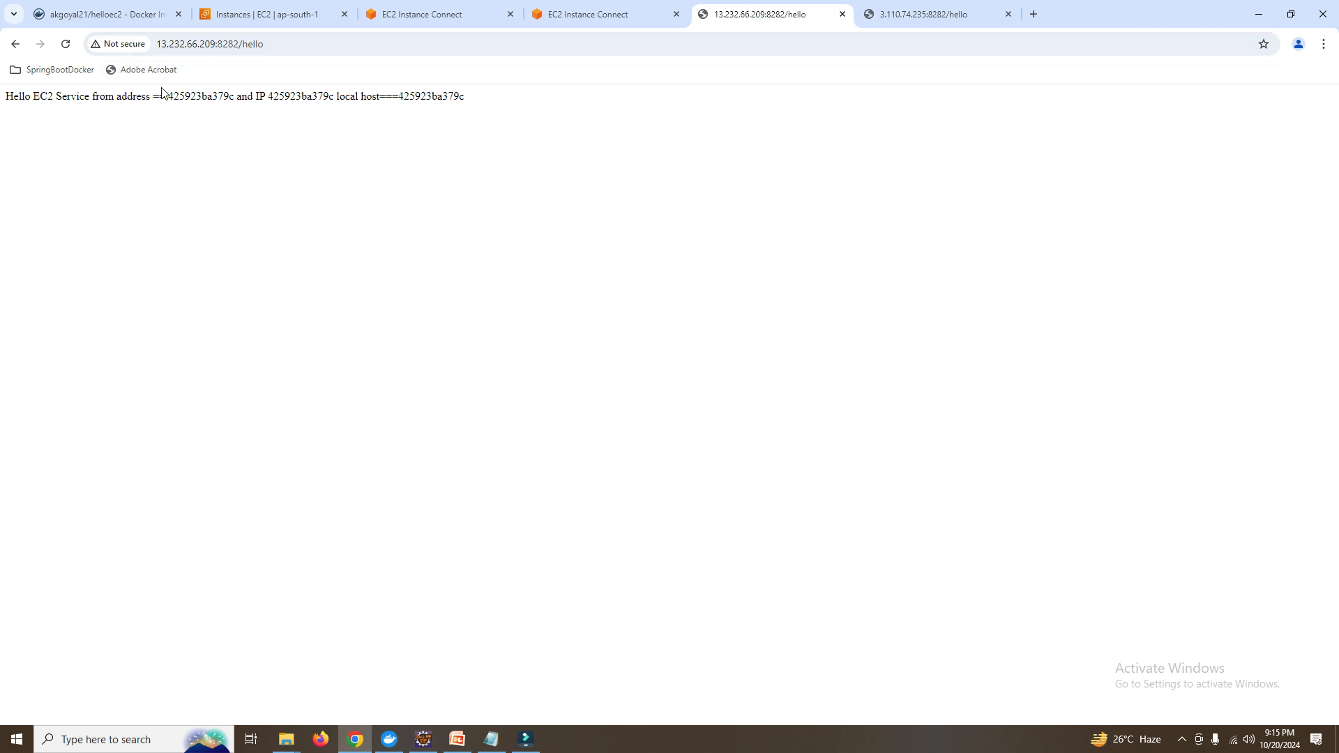
click(905, 8)
click(66, 44)
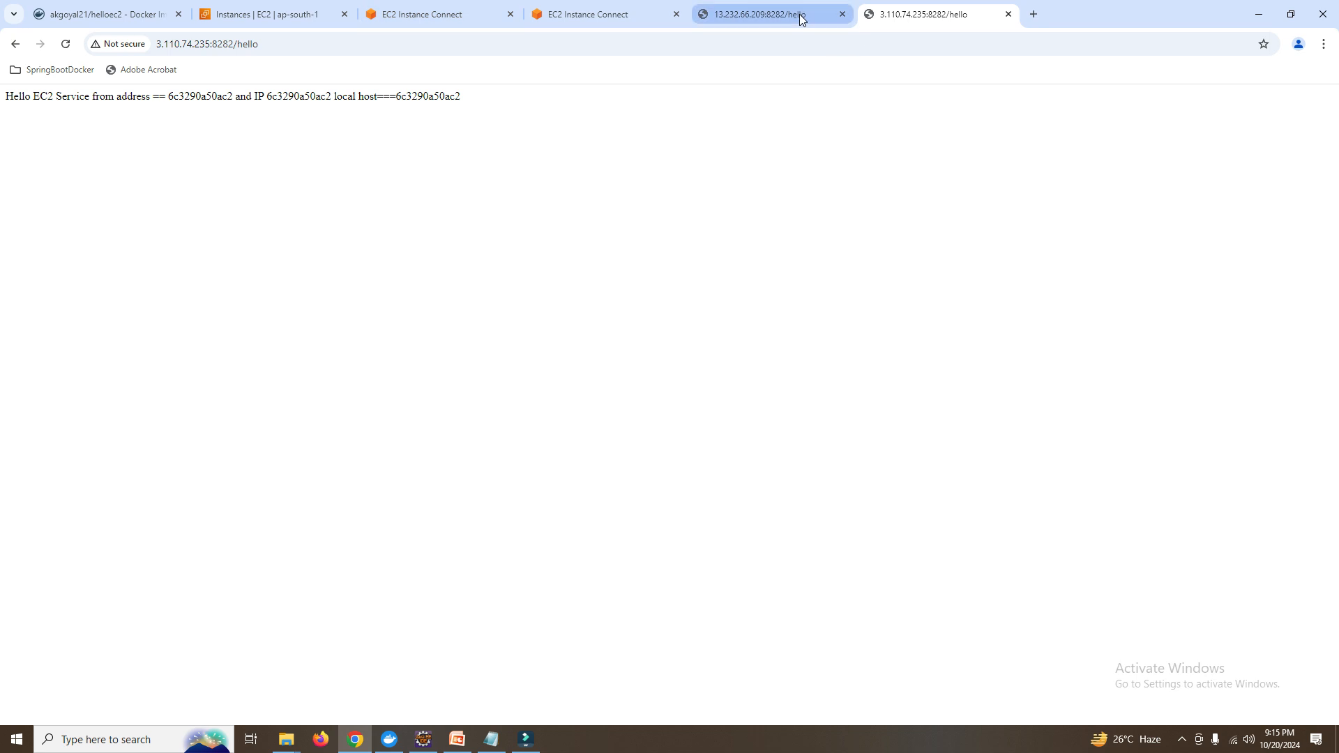
Open the EC2 load balancers list in a new browser tab and place that tab before the Instances tab.
click(282, 18)
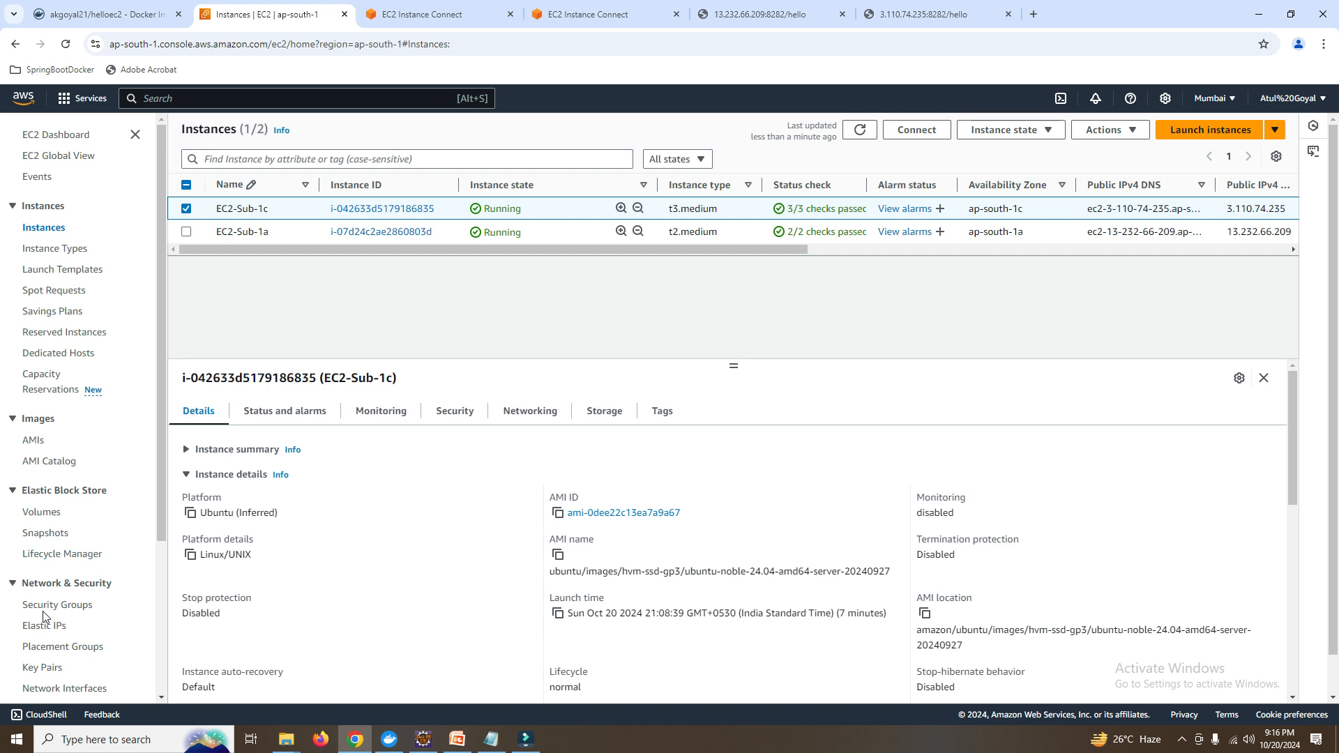
scroll(45, 454, down, 3)
ctrl+shift+click(58, 528)
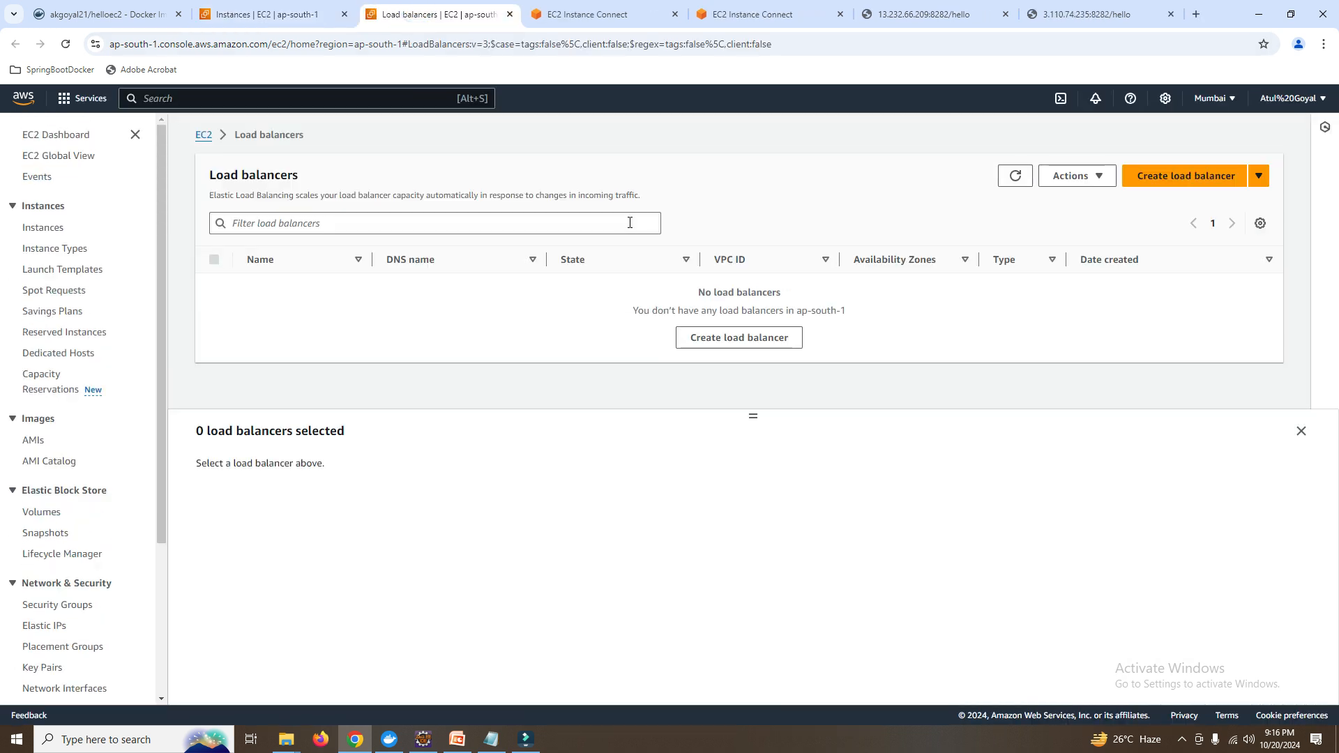
drag(436, 14, 275, 14)
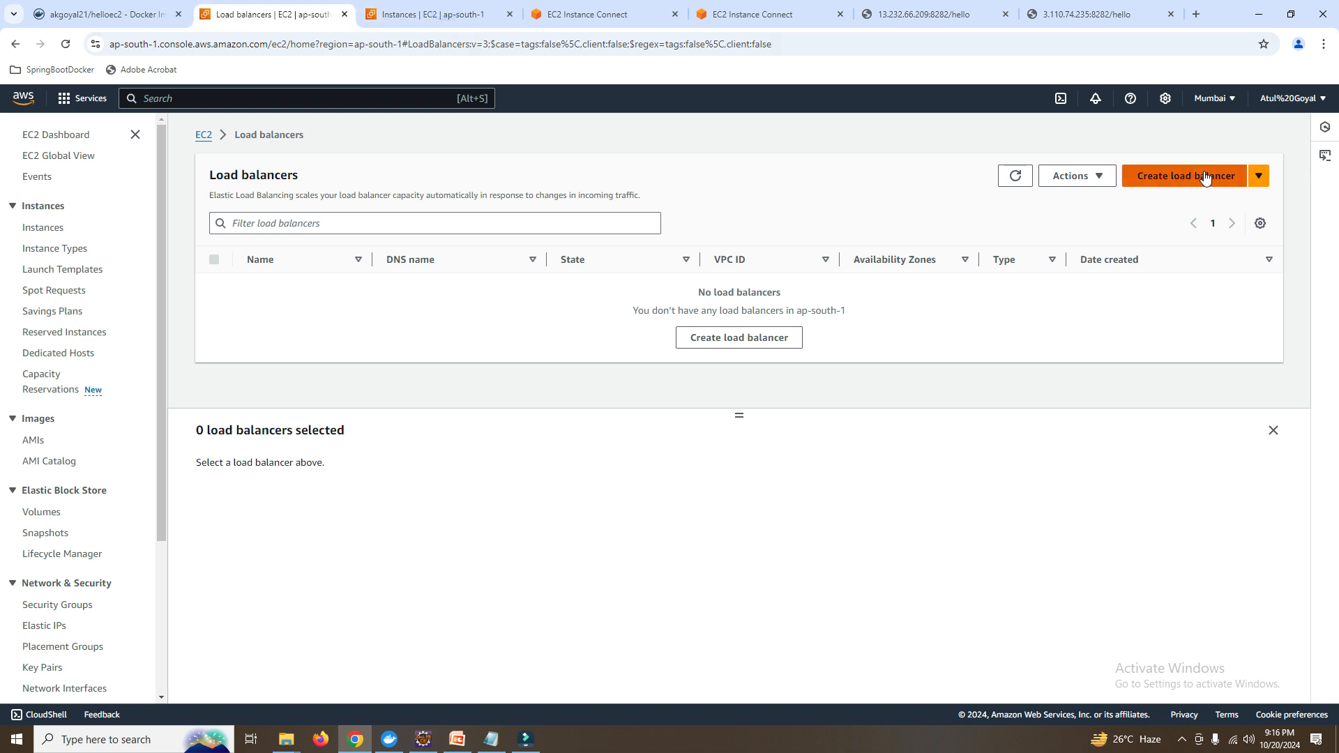
Compare the load balancer types and start creating an Application Load Balancer.
click(1204, 177)
scroll(334, 345, down, 3)
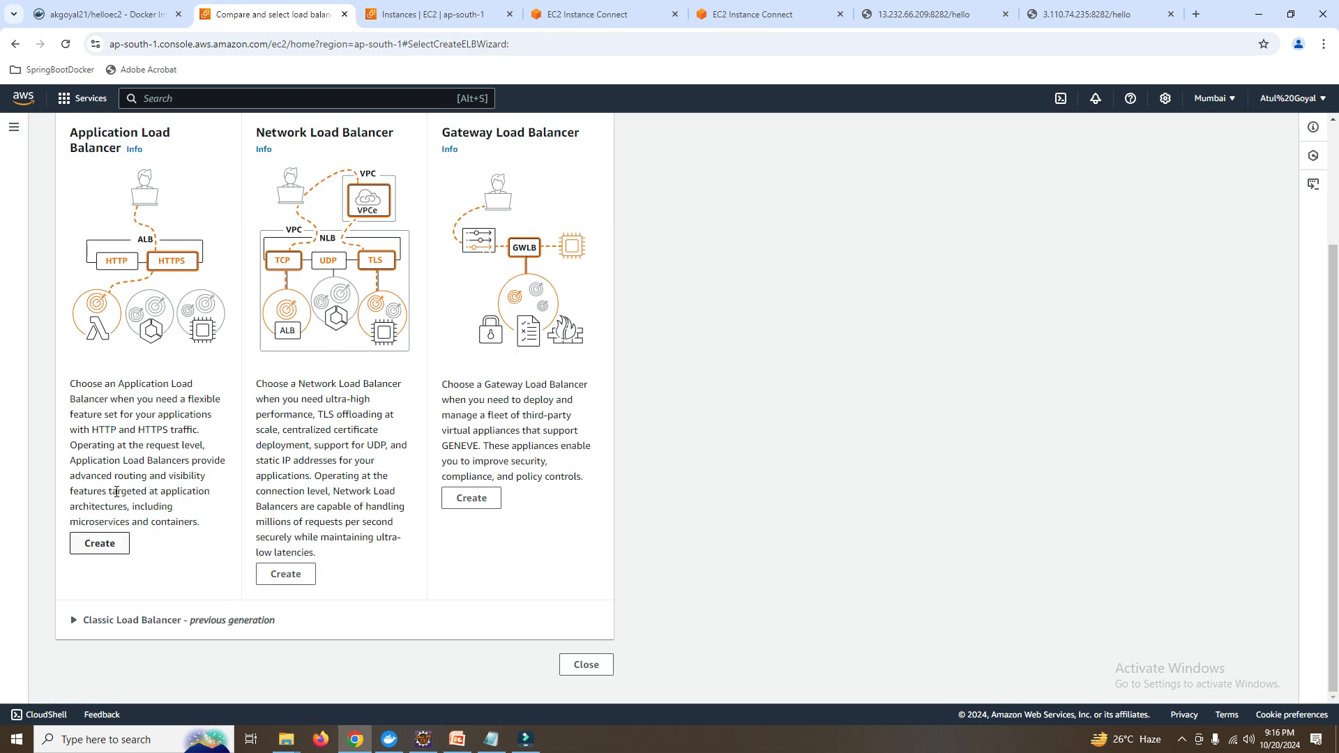
scroll(117, 491, up, 3)
scroll(98, 349, down, 3)
drag(143, 521, 200, 522)
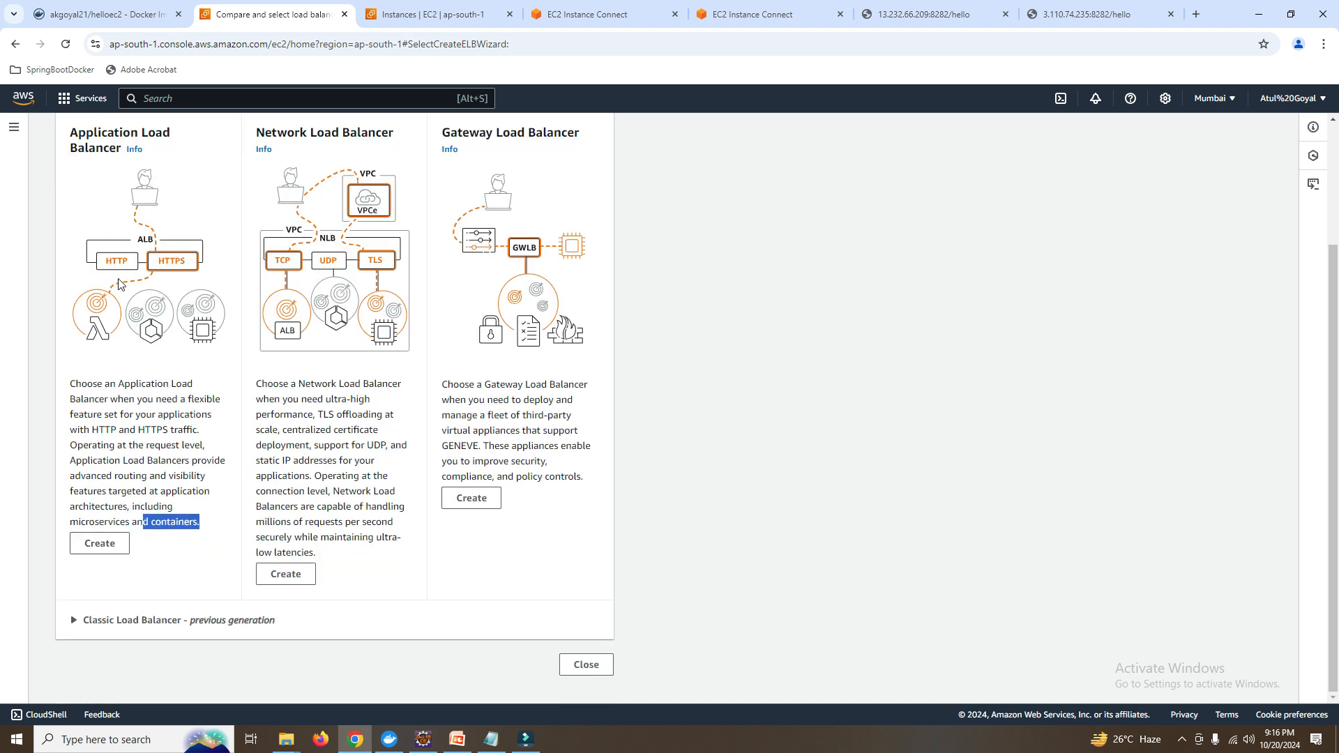
click(100, 543)
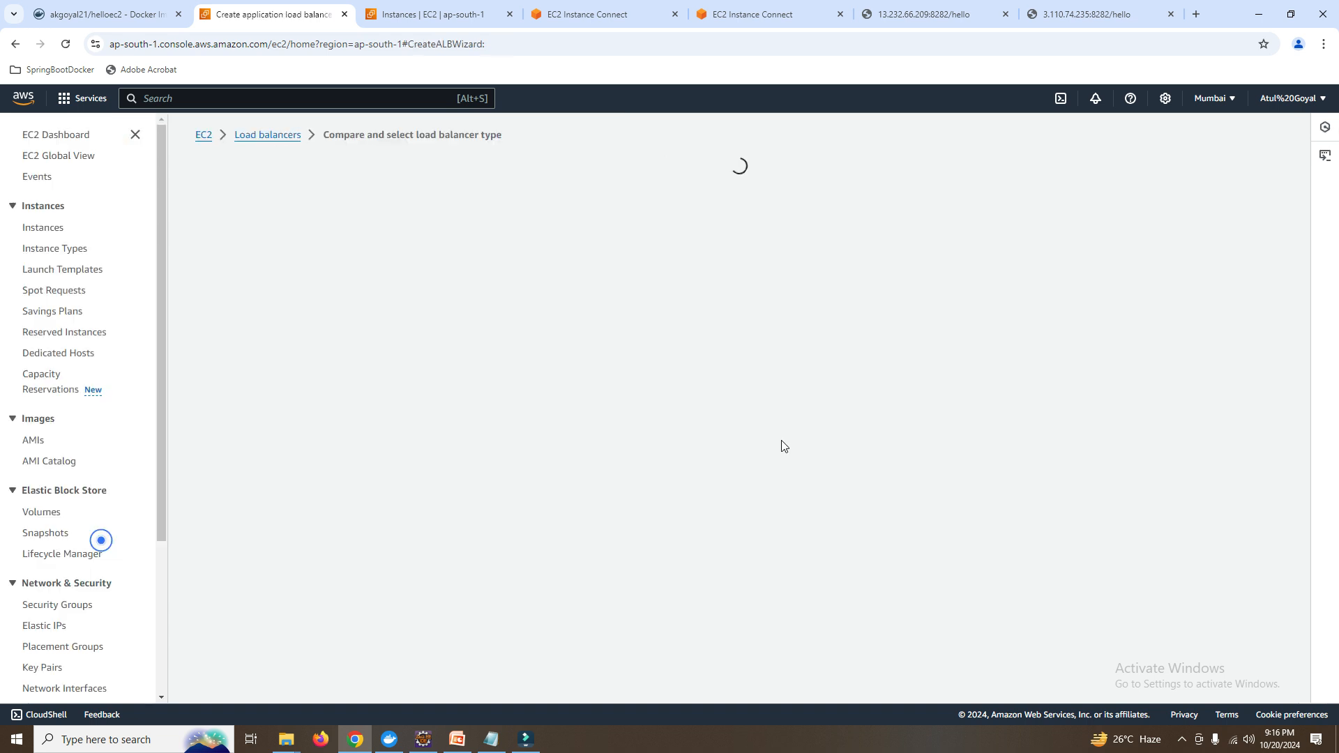
Name the load balancer demo-alb and keep its scheme set to Internet-facing.
scroll(242, 315, down, 1)
click(180, 331)
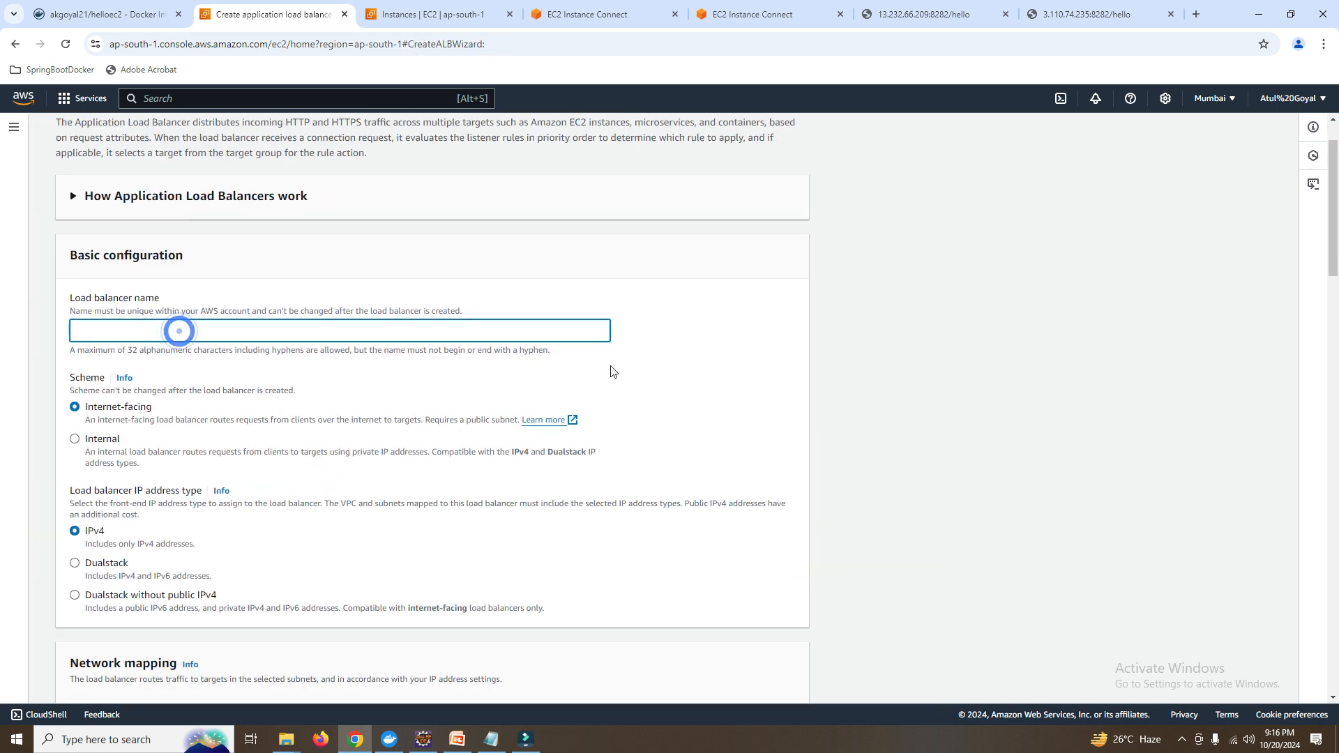
scroll(709, 370, up, 1)
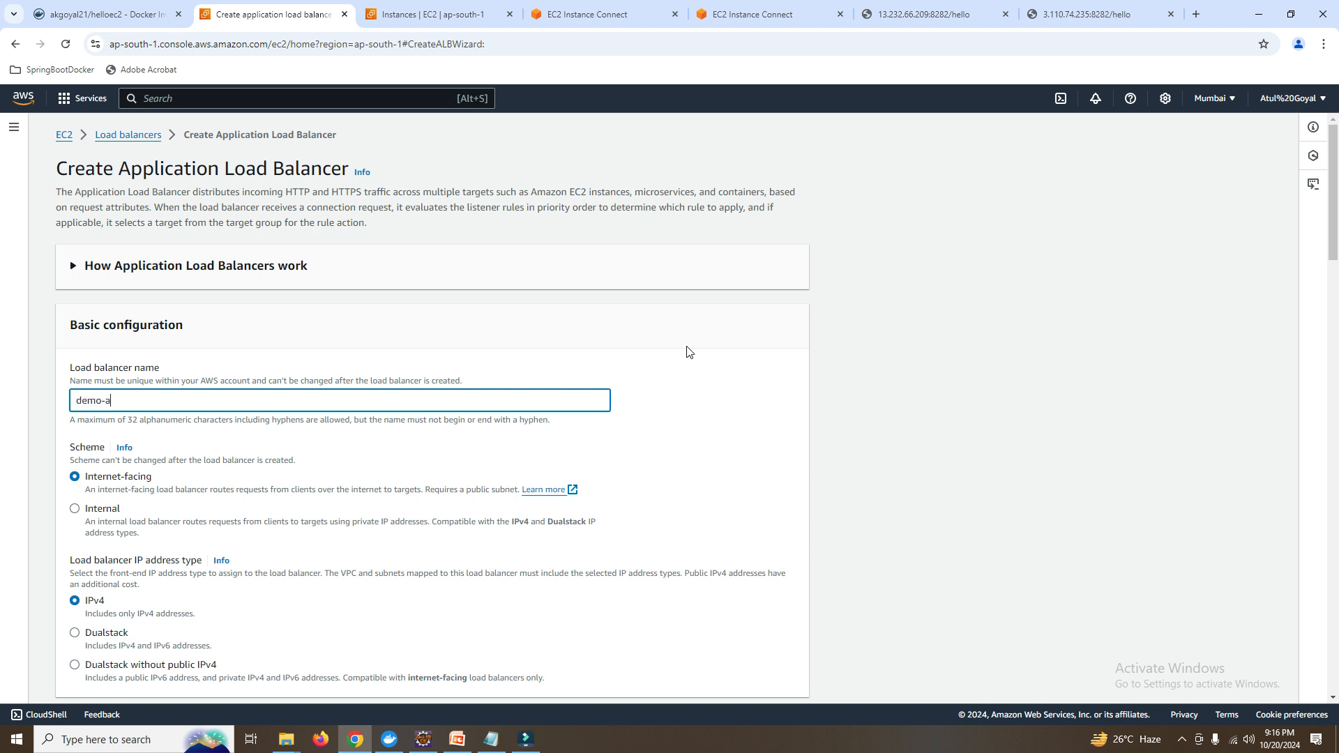
scroll(350, 479, down, 2)
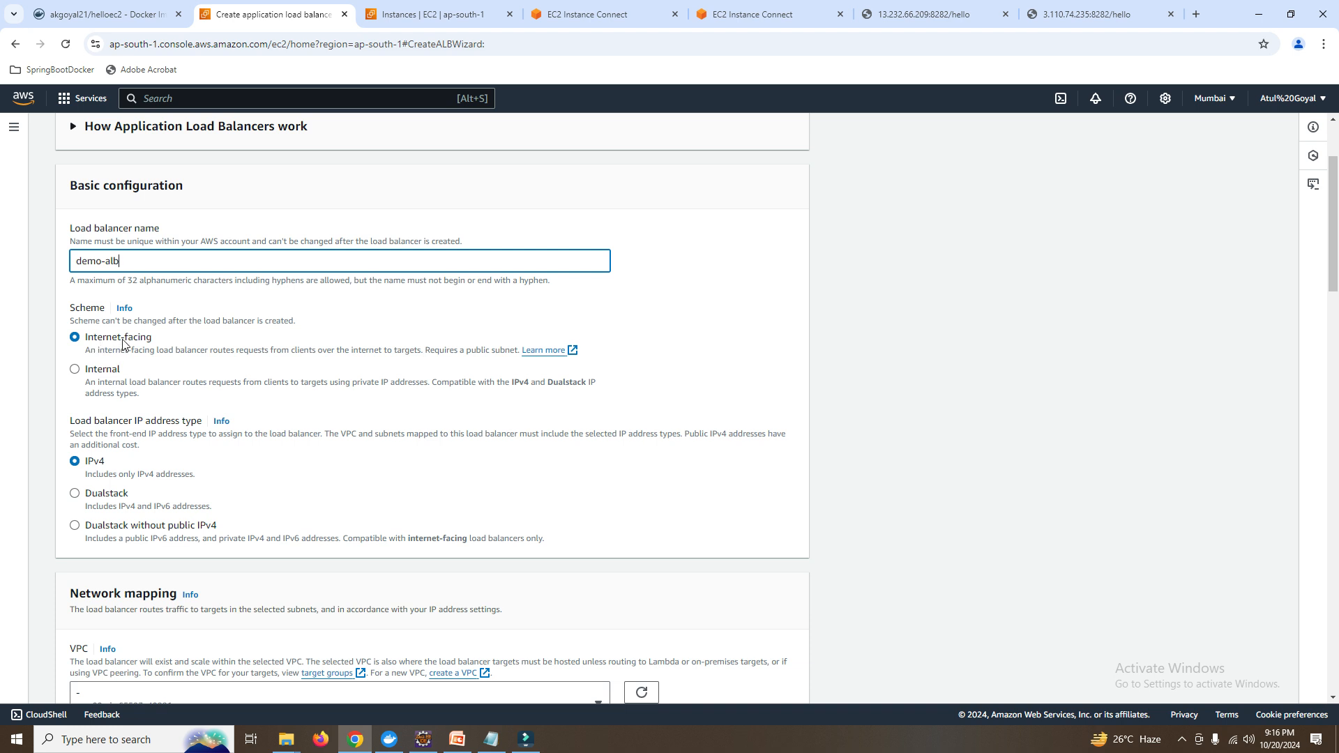
click(114, 376)
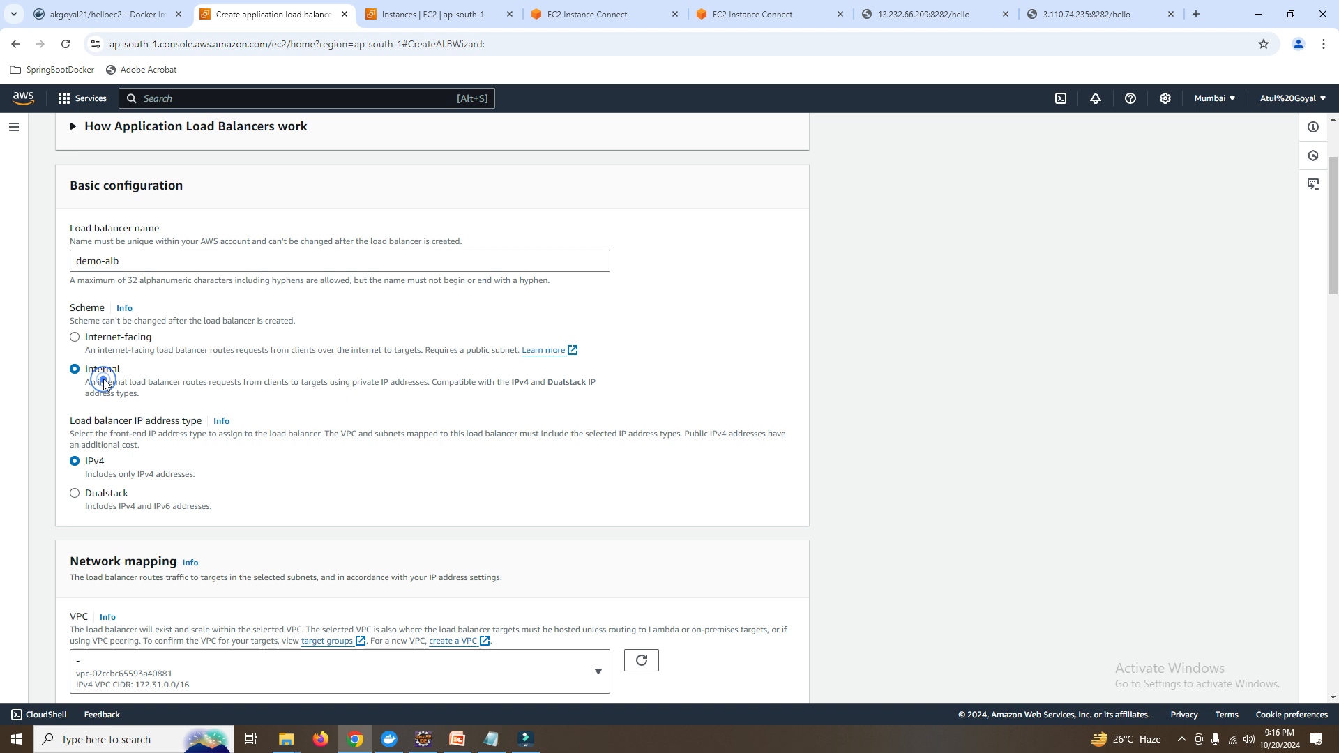
click(118, 342)
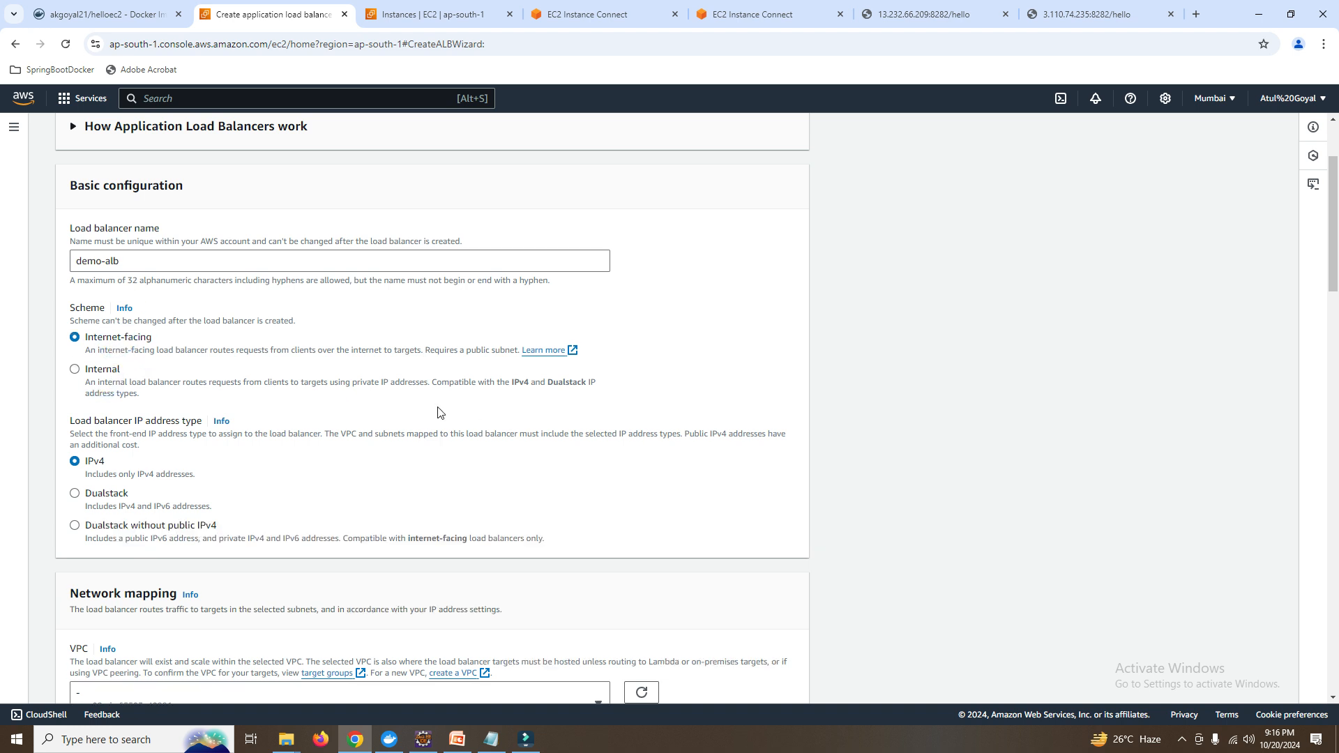
Map the load balancer to the availability zones ap-south-1a, ap-south-1b and ap-south-1c with their listed subnets.
scroll(145, 370, down, 1)
scroll(342, 384, down, 5)
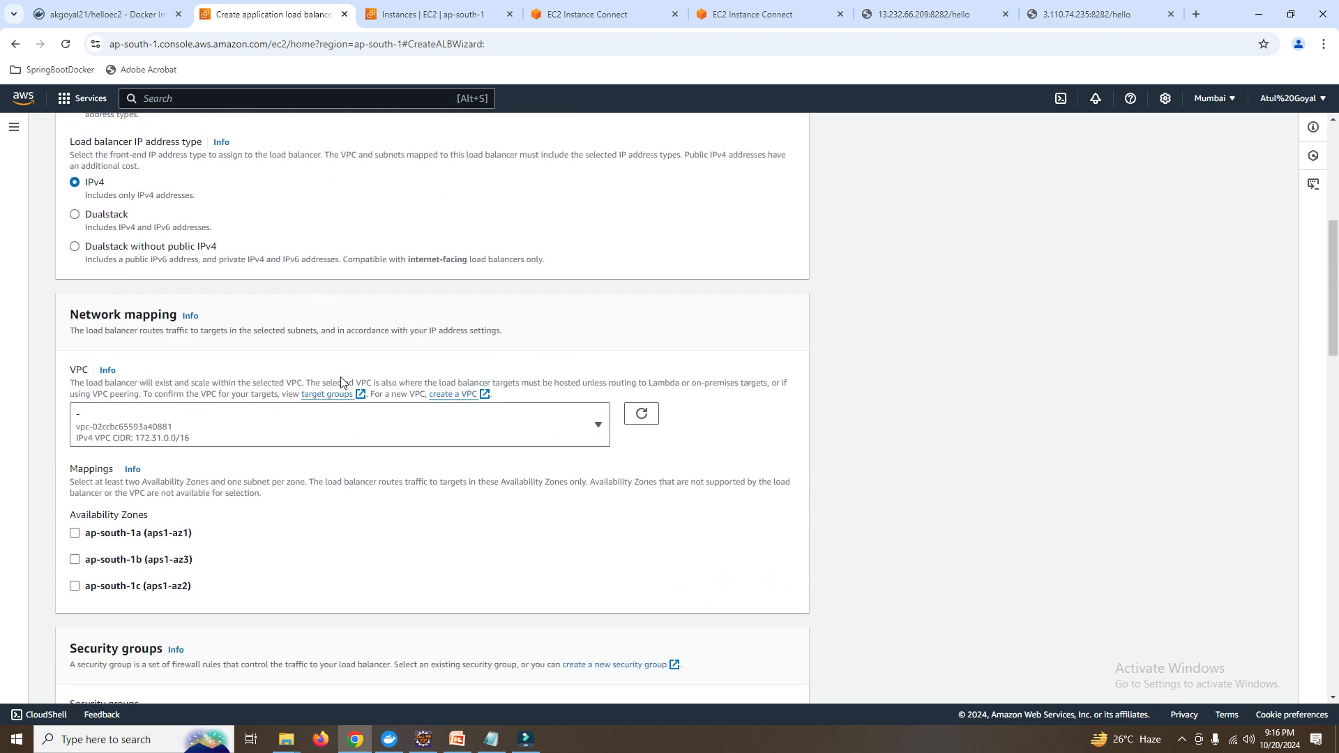
click(74, 394)
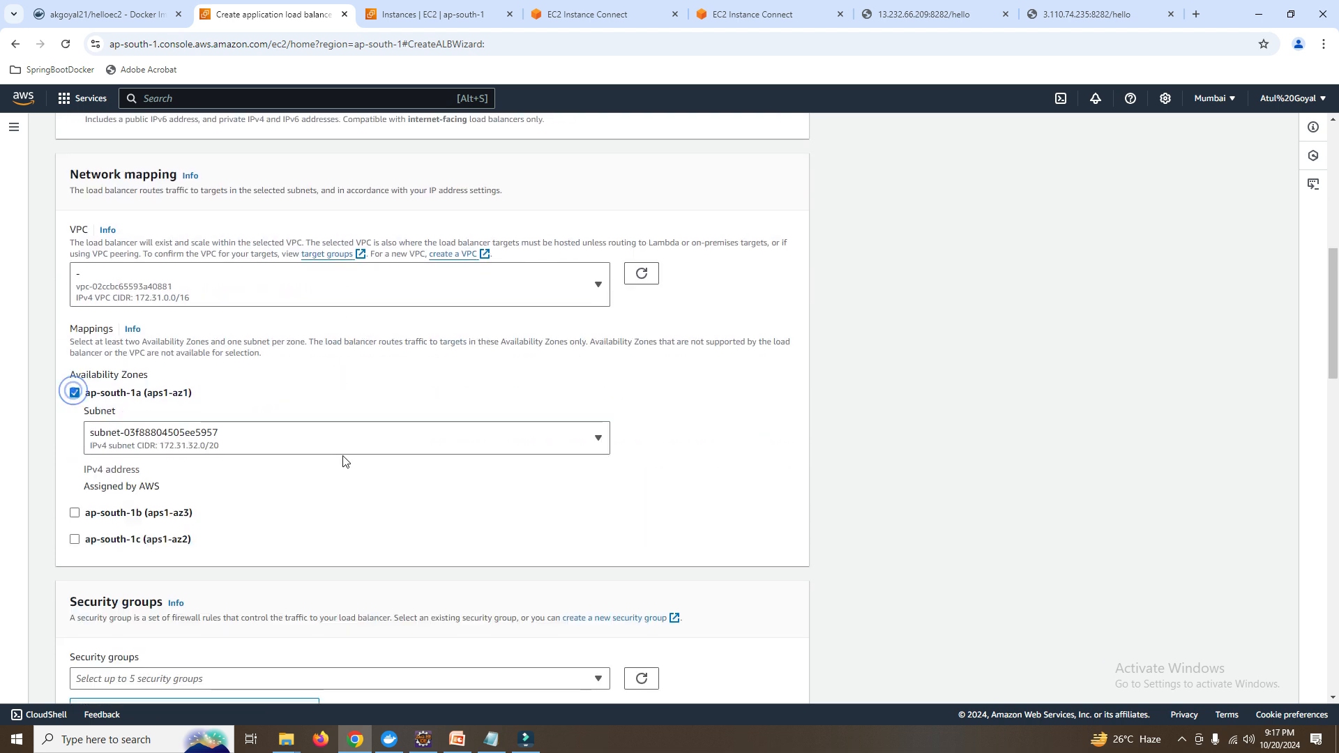
scroll(279, 454, down, 3)
click(76, 304)
scroll(151, 394, down, 3)
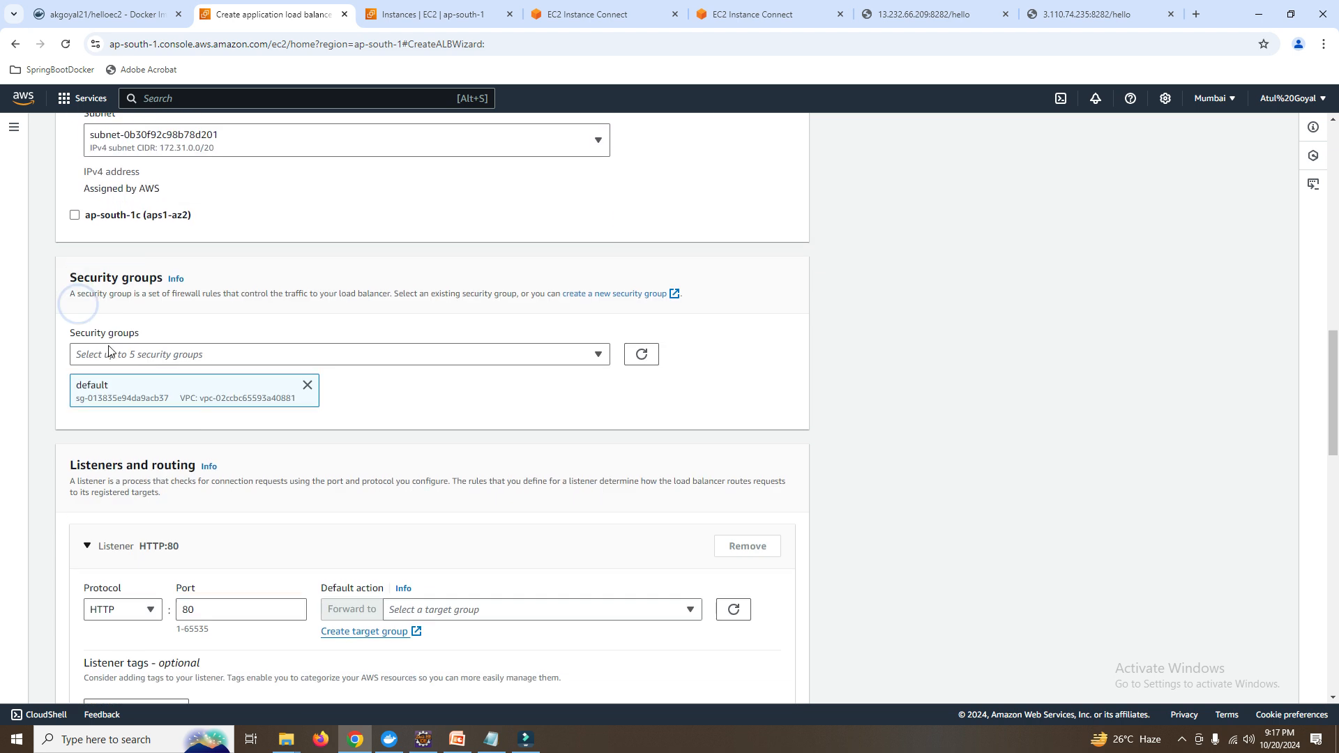
click(72, 216)
scroll(623, 304, up, 2)
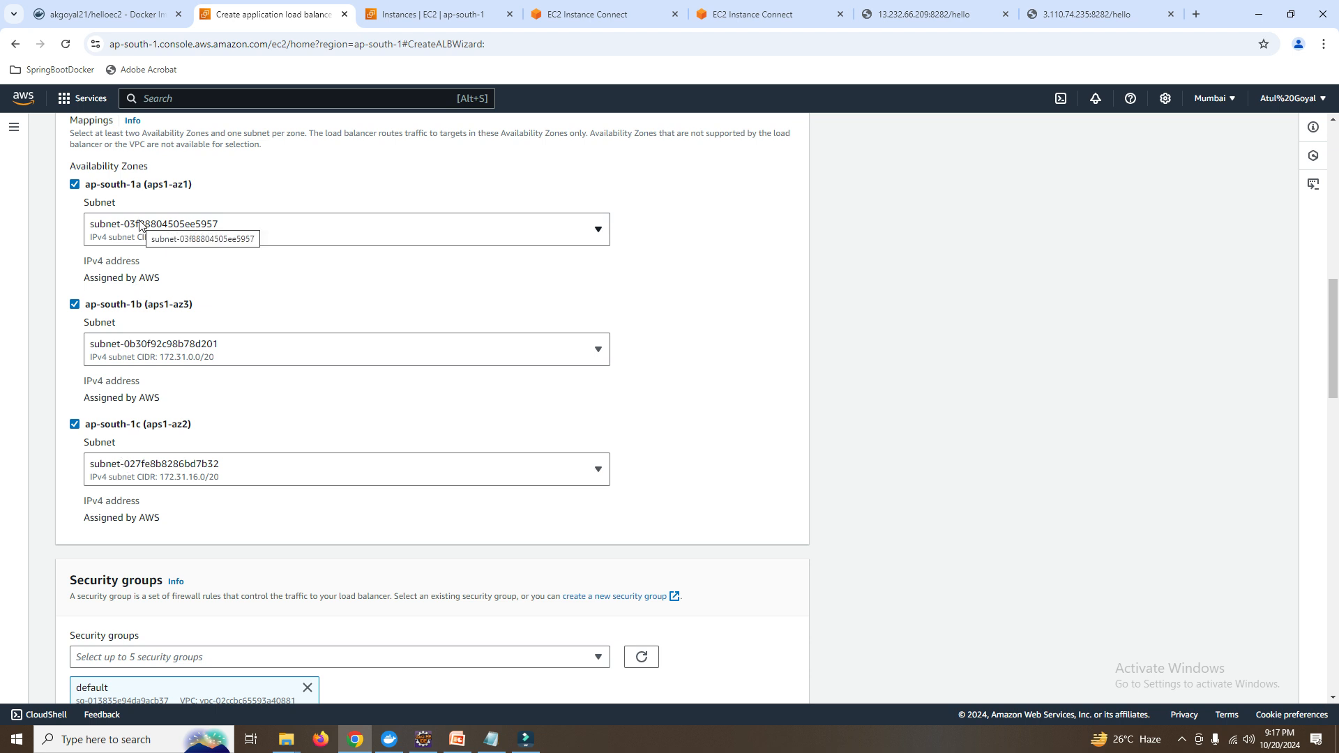
Assign the ALB-SG security group to the load balancer and remove the default group.
scroll(165, 446, down, 4)
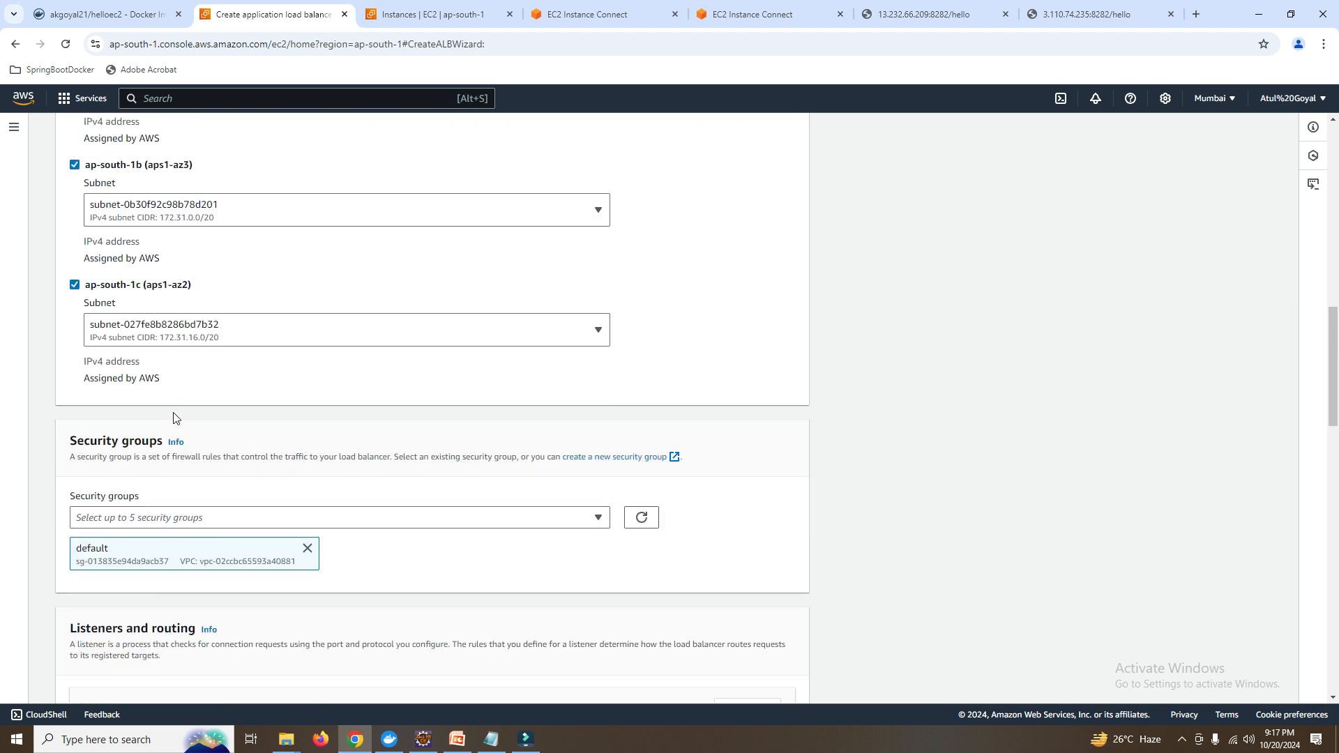
click(168, 380)
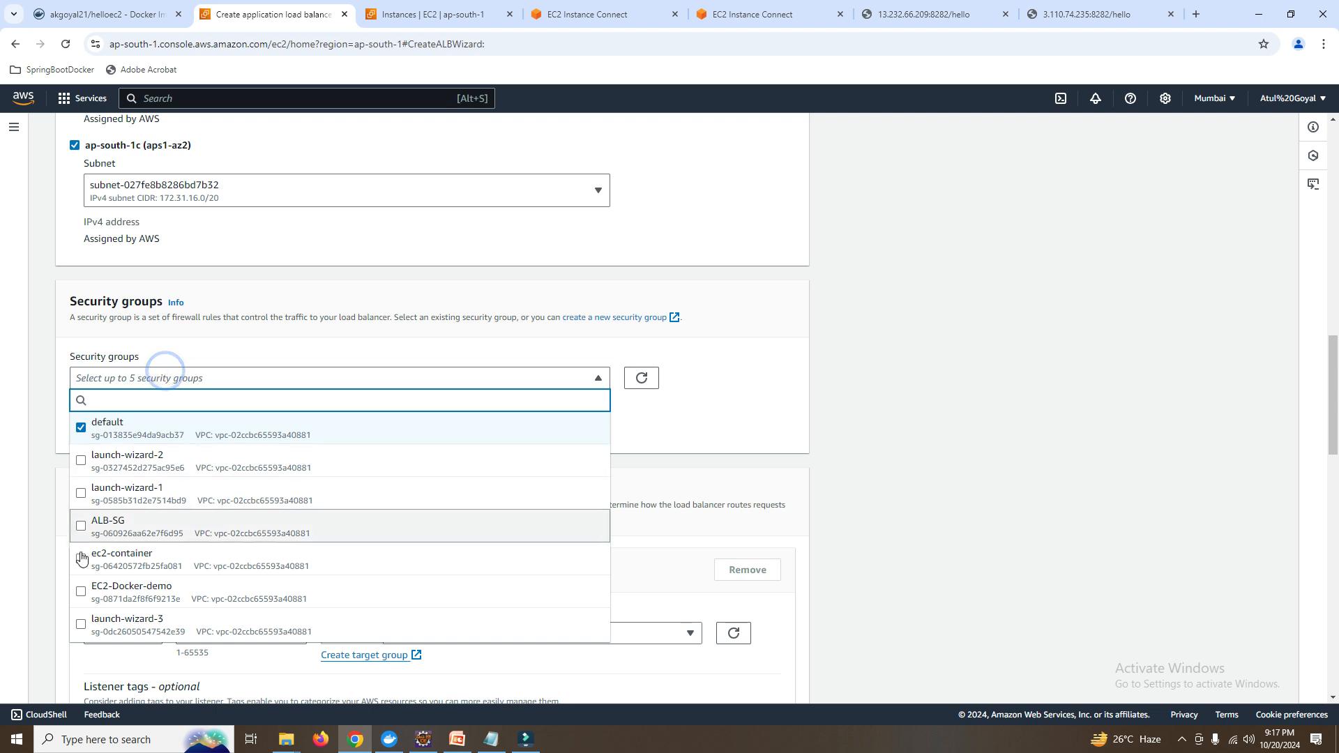
click(114, 528)
click(960, 459)
scroll(956, 454, down, 2)
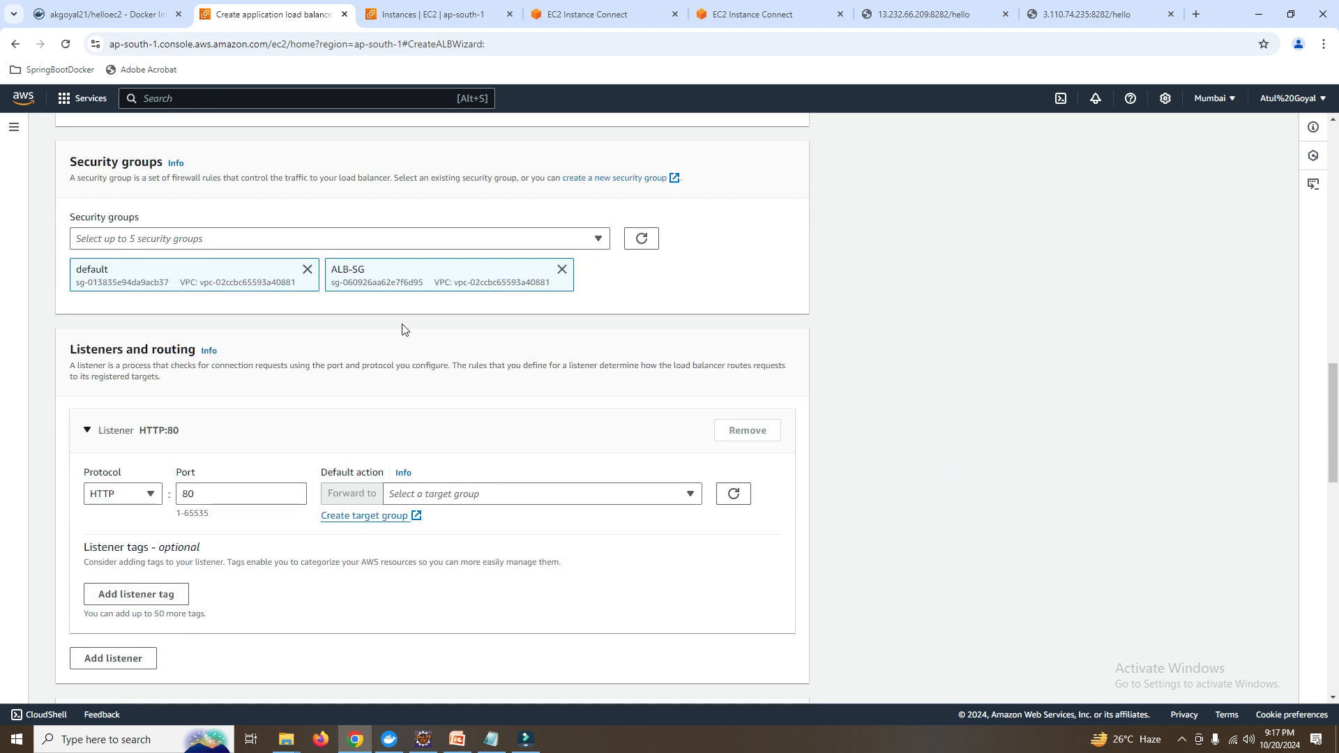
click(307, 269)
Start creating a target group for the HTTP port 80 listener and review the available target types.
scroll(976, 396, down, 2)
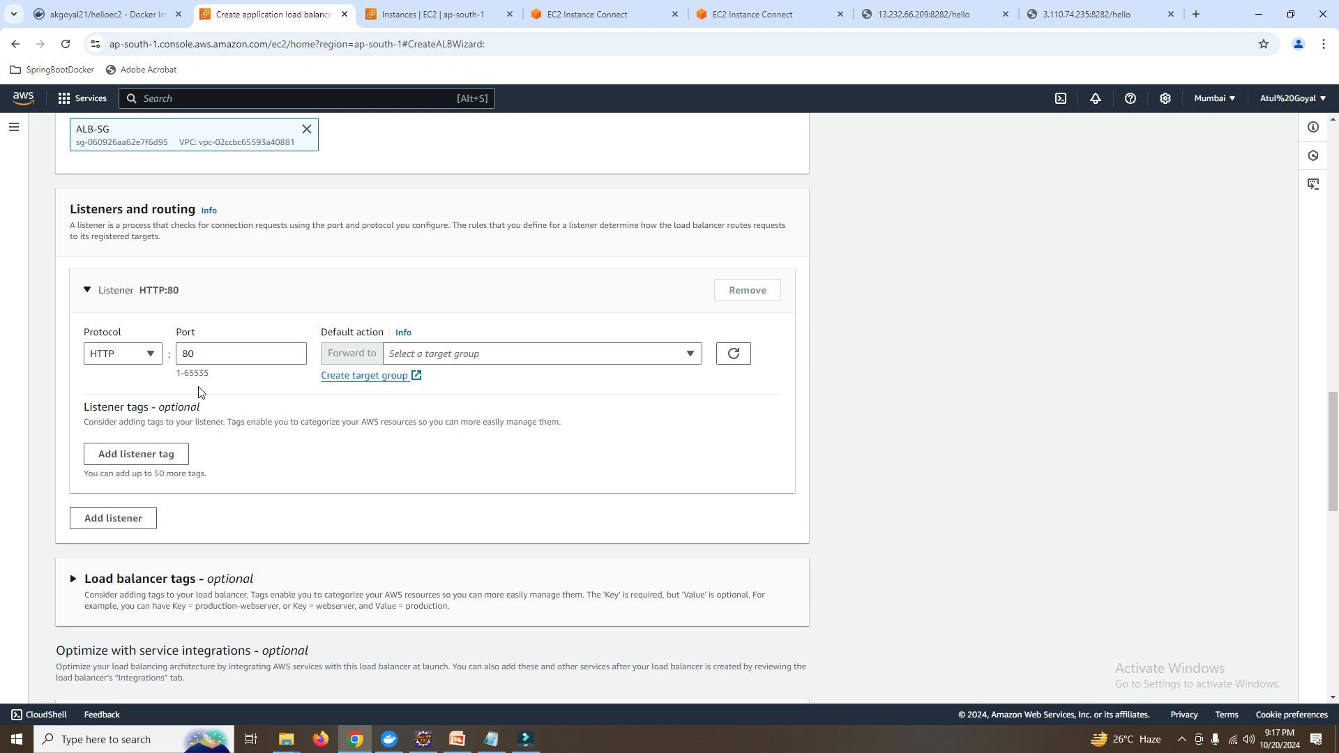
scroll(223, 398, down, 1)
click(192, 285)
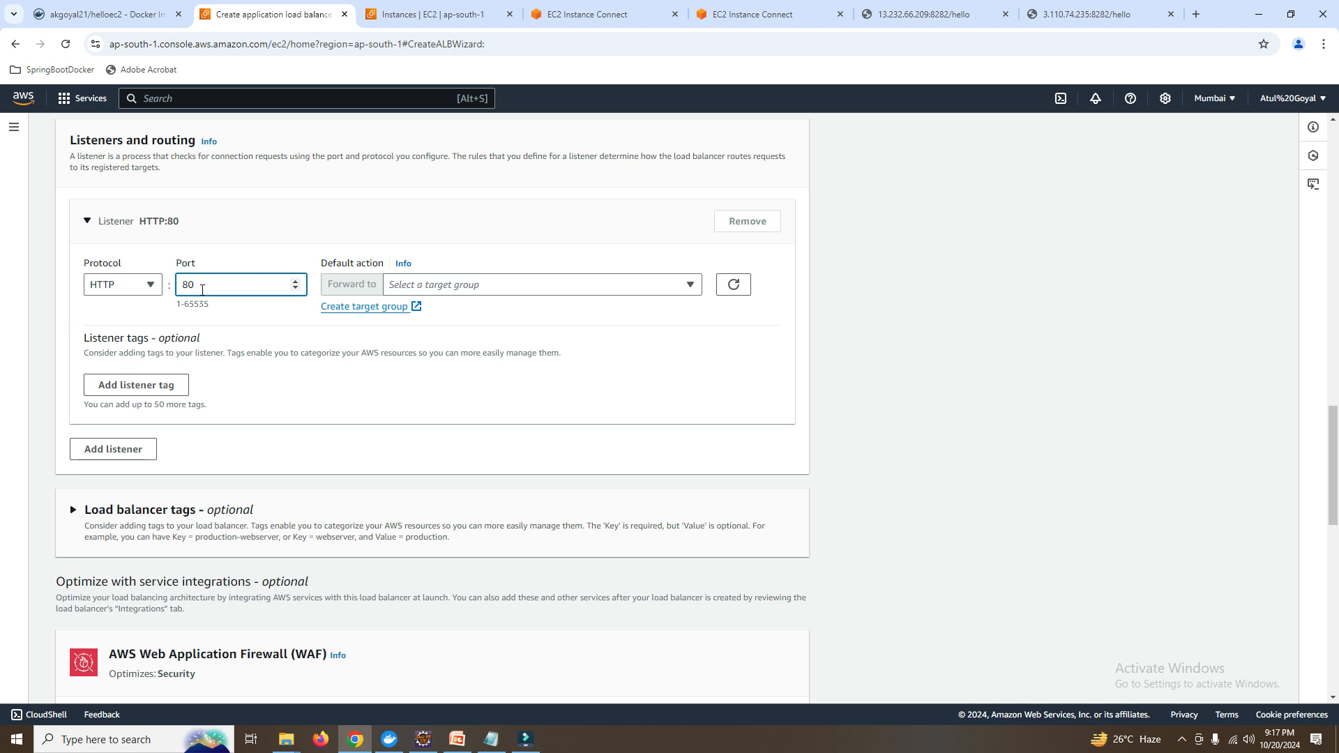
click(357, 308)
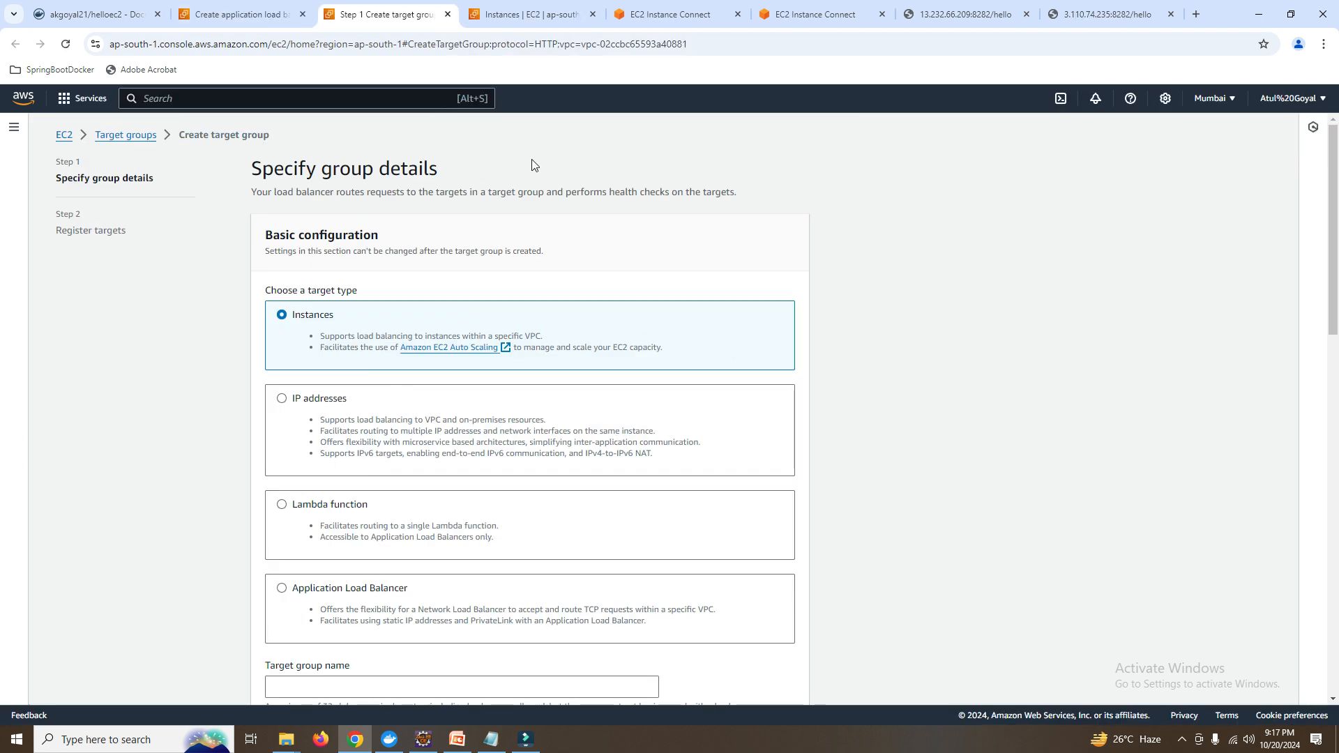
click(242, 10)
click(337, 9)
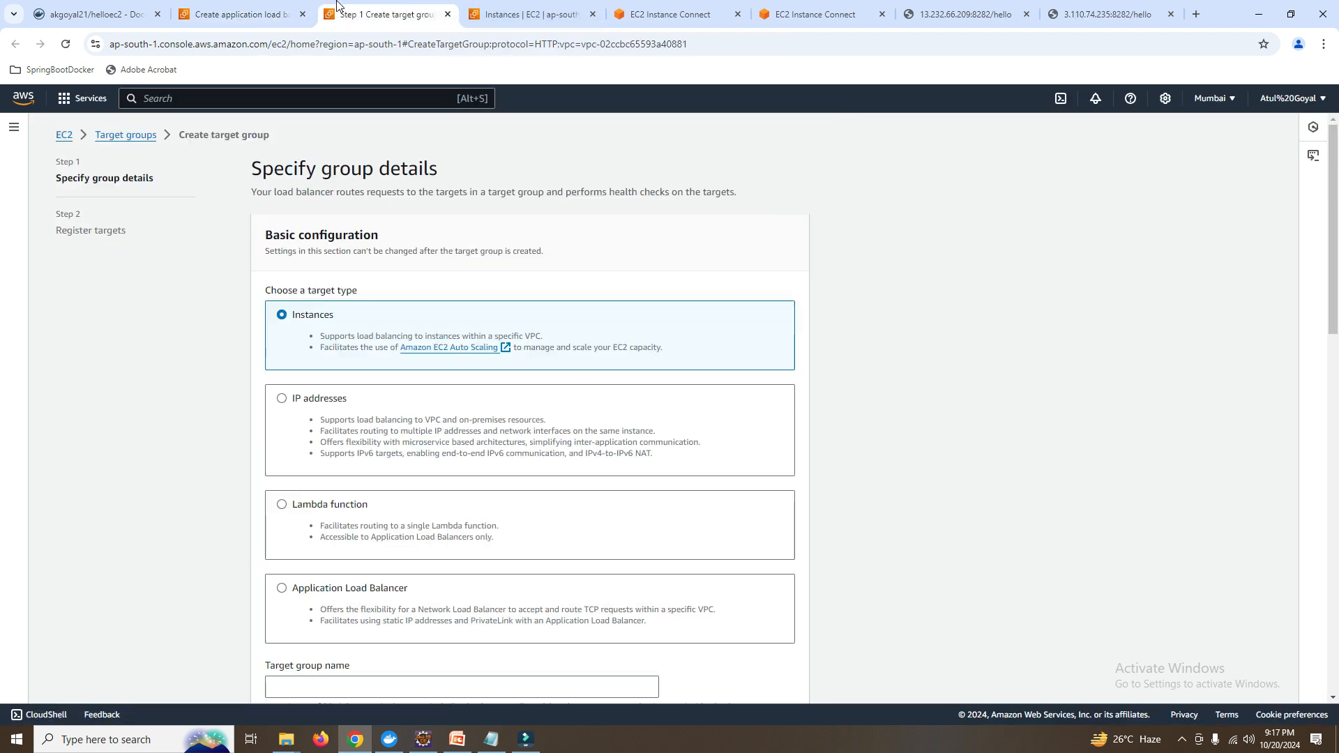
scroll(452, 346, down, 3)
scroll(352, 382, up, 2)
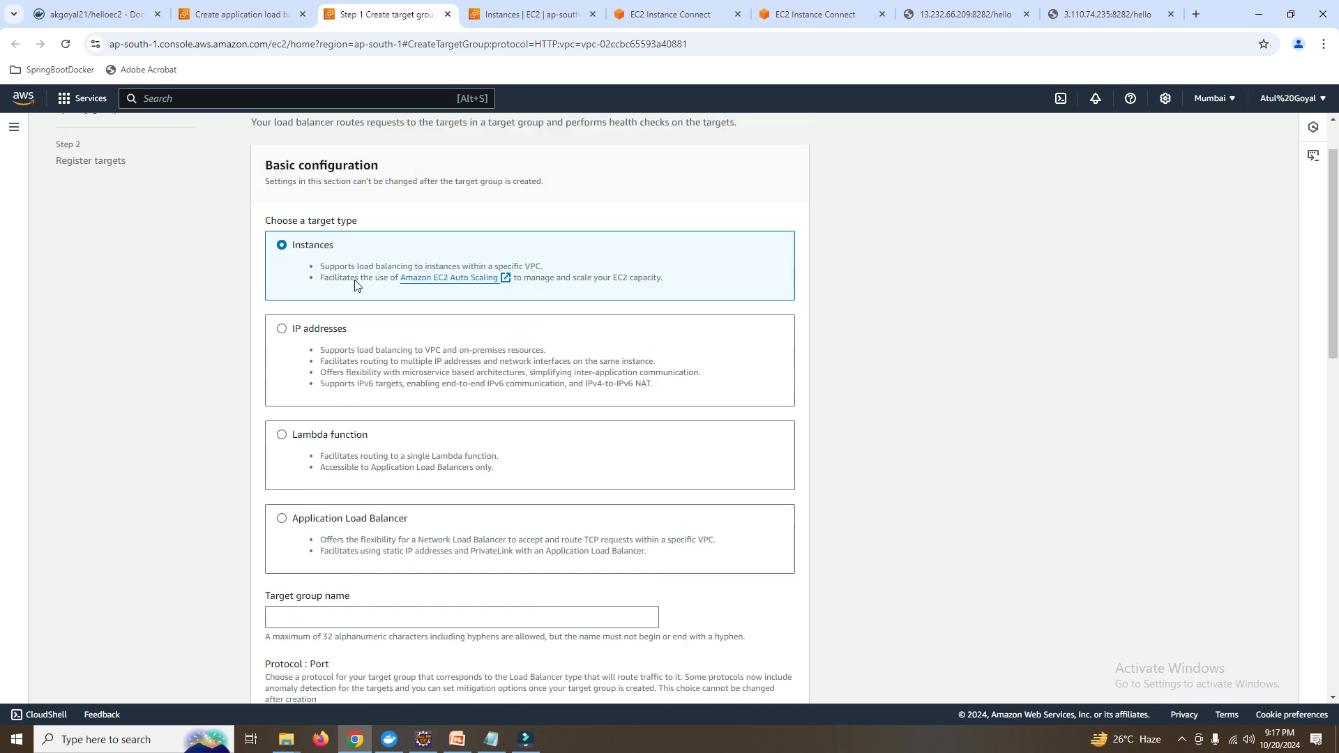
Choose IP addresses as the target type and name the target group tg-ip-container.
click(293, 335)
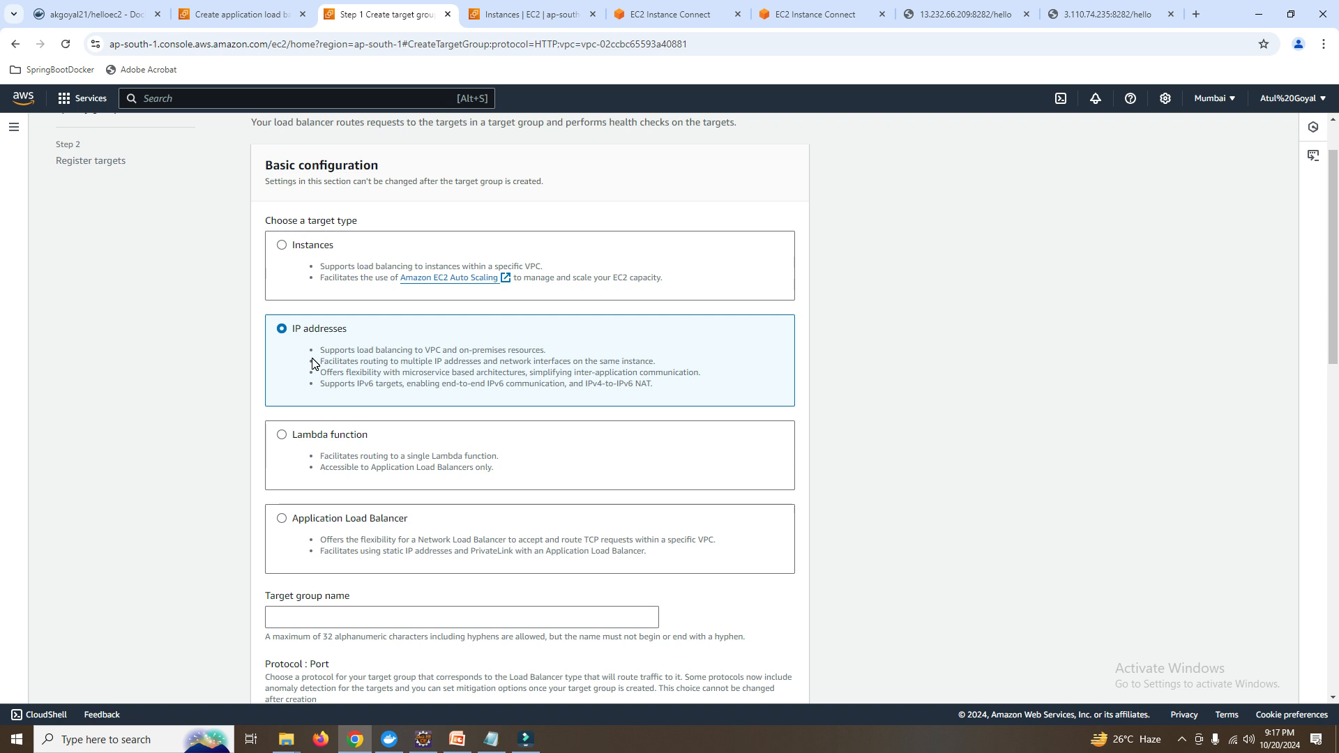
scroll(774, 464, down, 4)
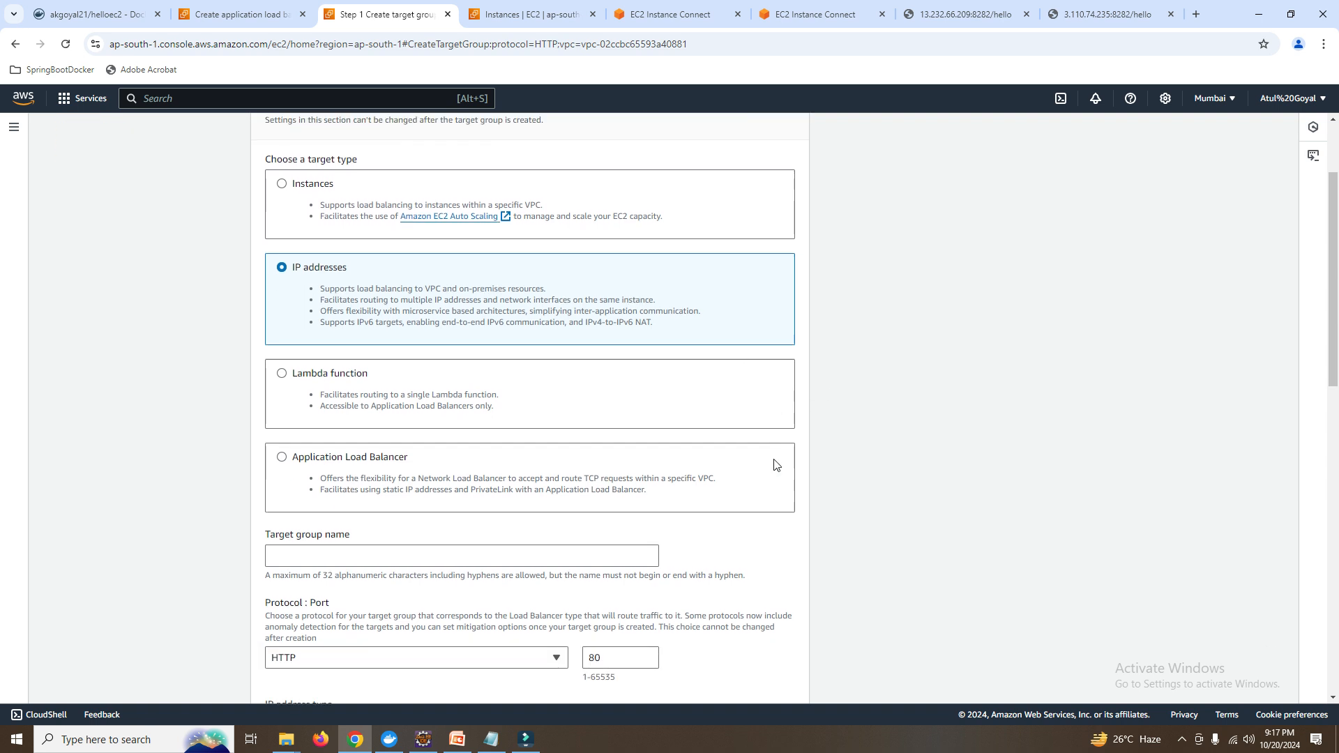
scroll(399, 515, up, 2)
click(376, 478)
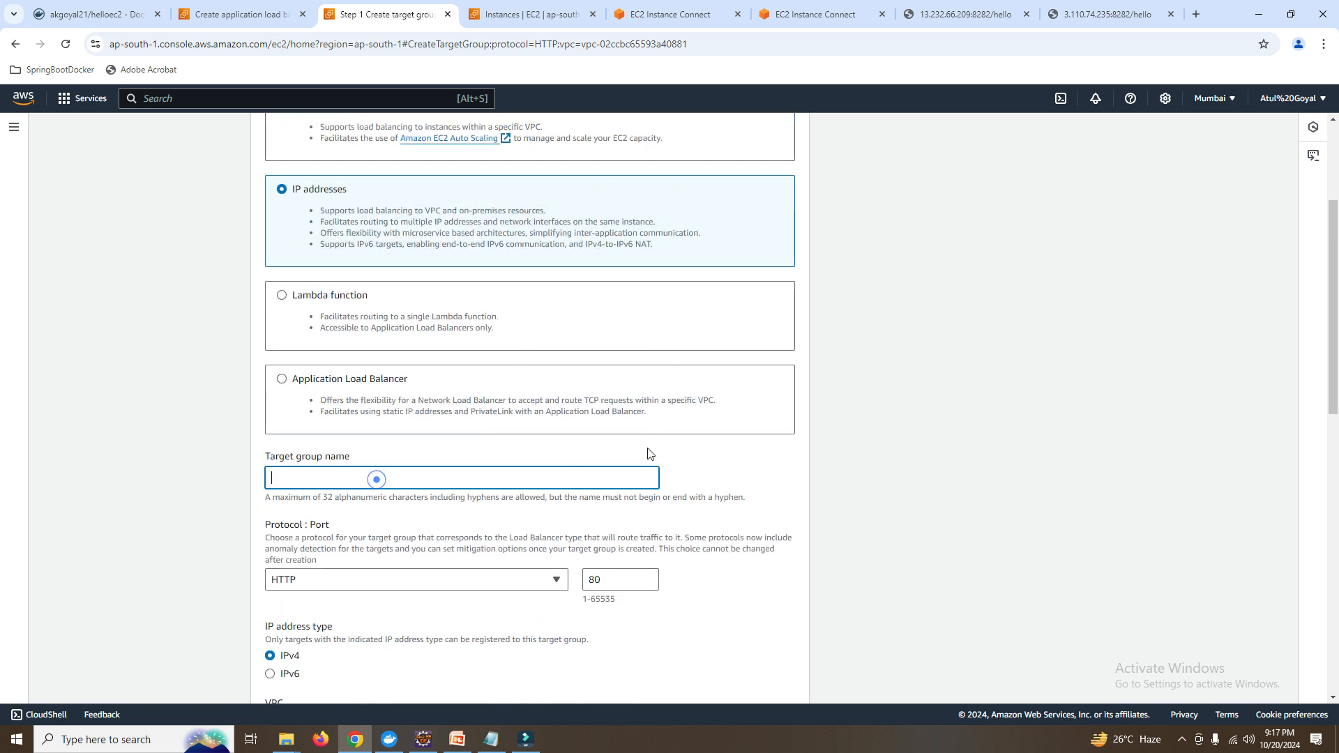
scroll(649, 453, down, 1)
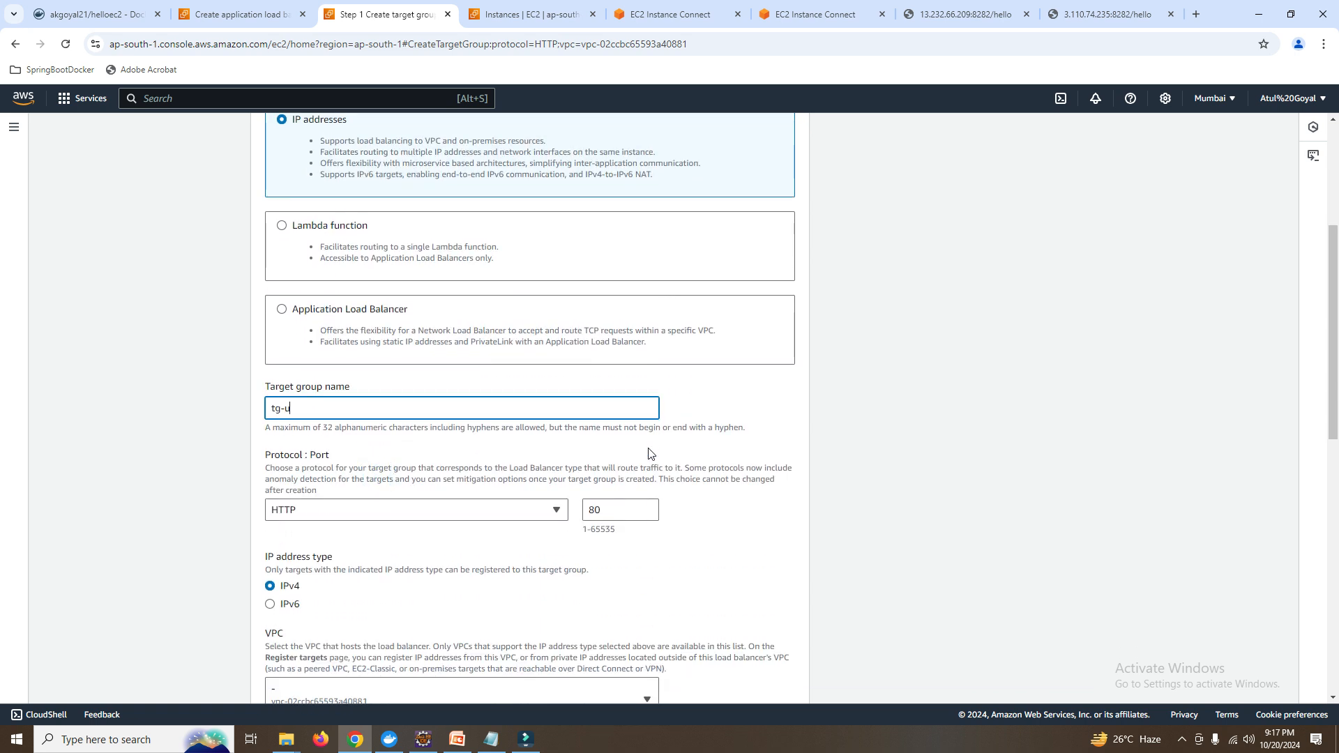
text(tg-ip-container)
scroll(669, 461, down, 1)
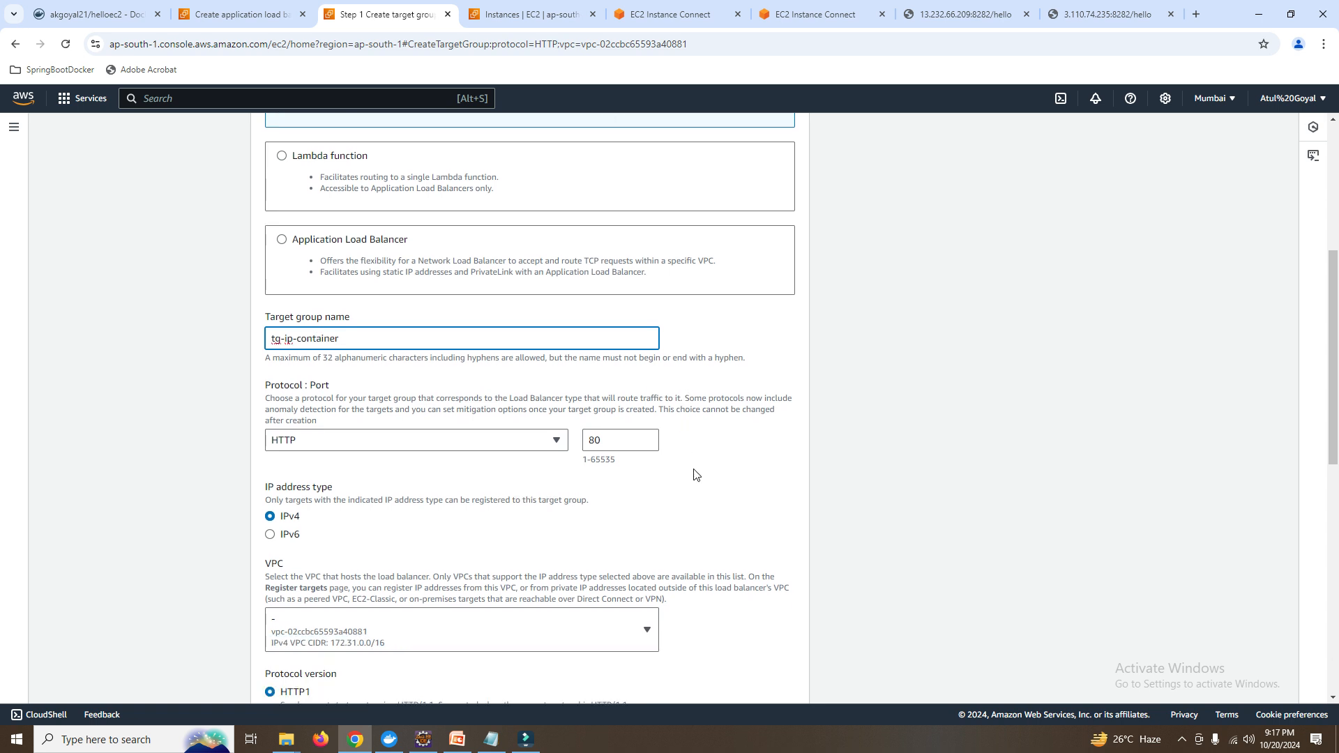
Set the target group's HTTP port to 8282, matching the port in the running hello service's URL.
double_click(595, 439)
scroll(868, 453, down, 1)
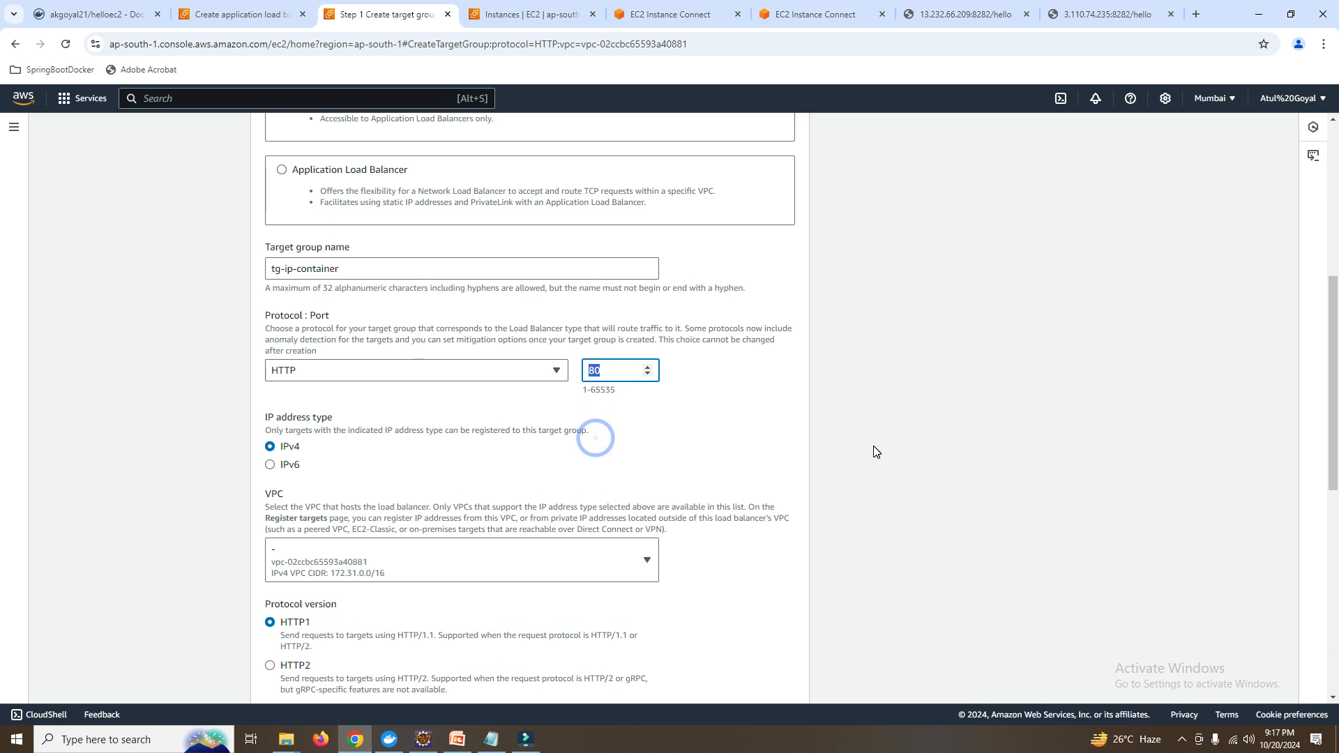
click(968, 17)
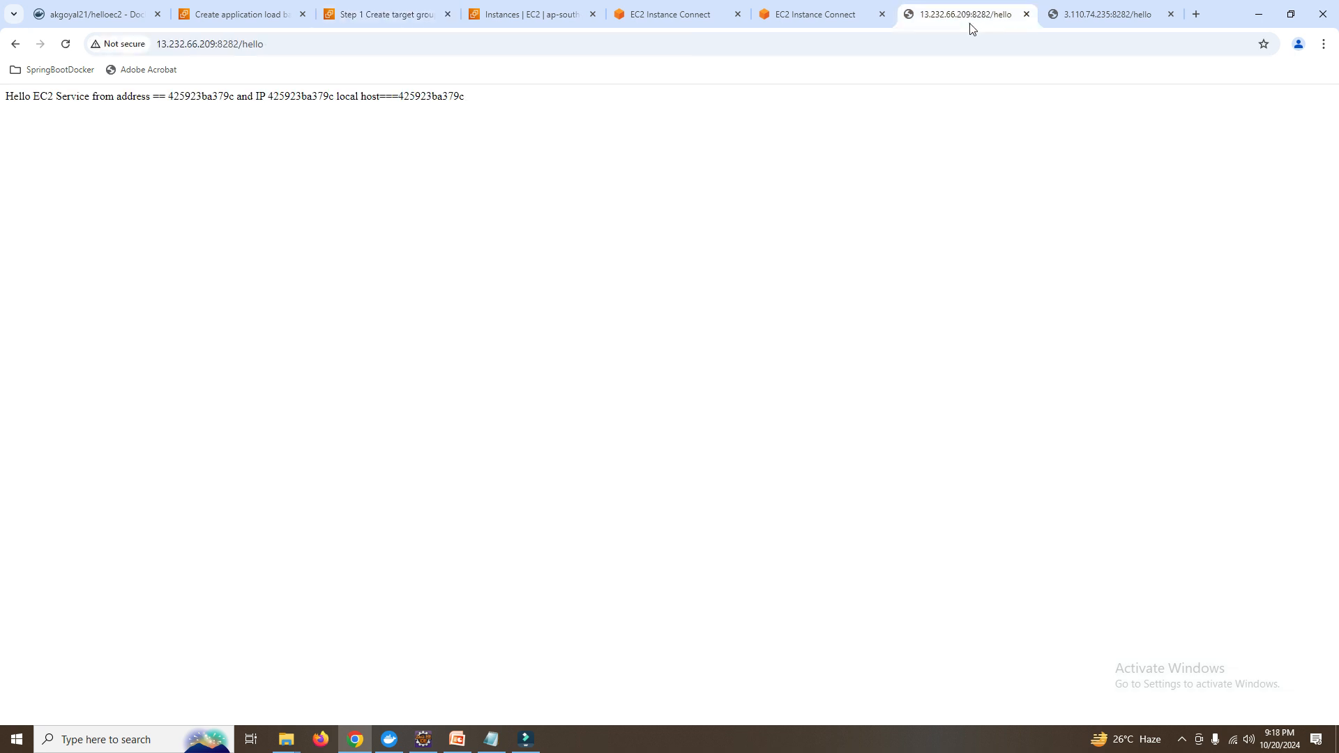
click(221, 44)
double_click(223, 45)
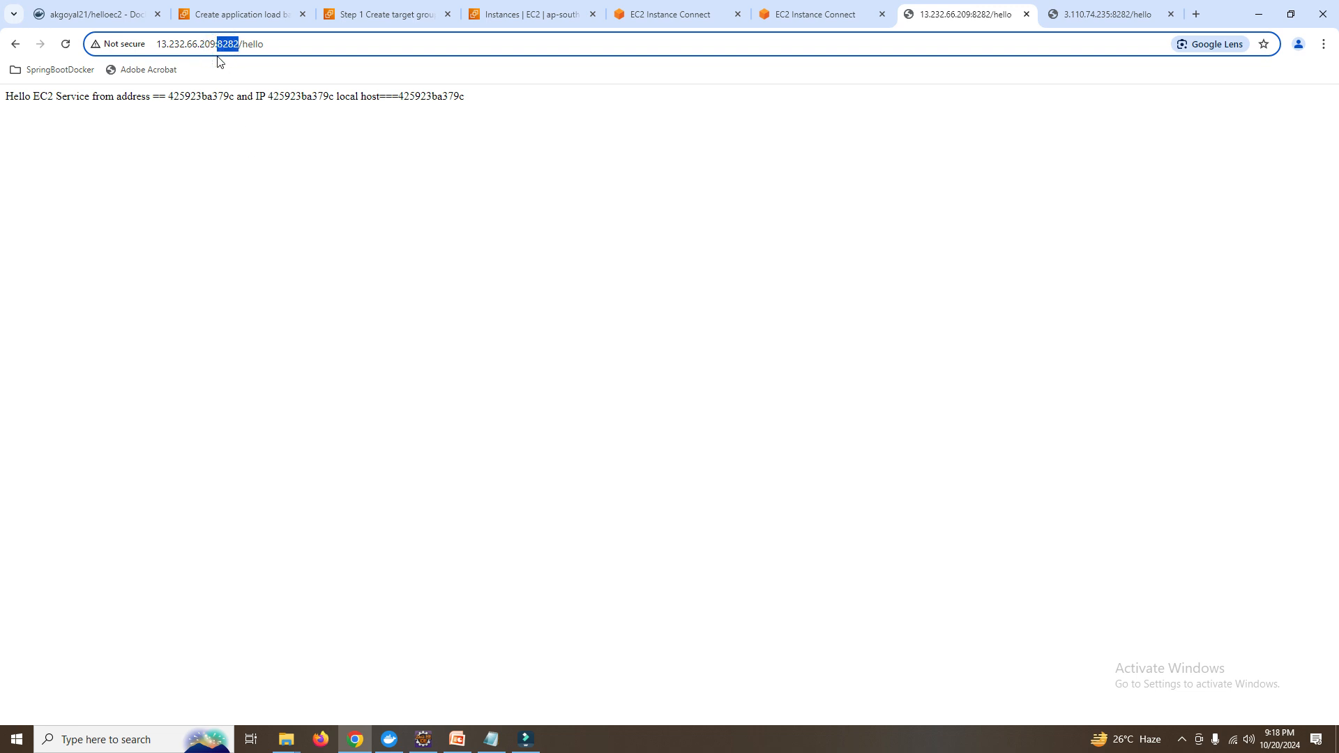
click(380, 17)
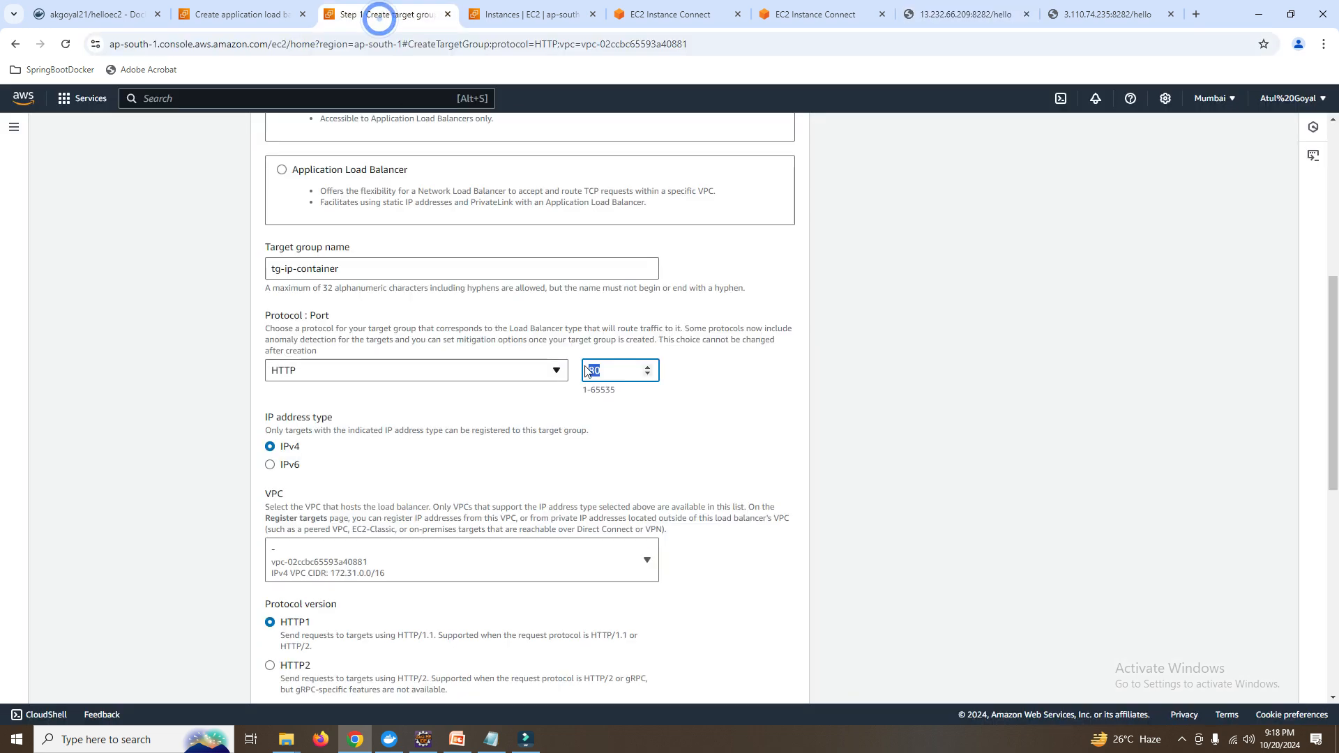
text(8282)
Set the health check path to /hello and compare it with the GetMapping in HelloWorldController.java in Eclipse.
scroll(628, 370, down, 3)
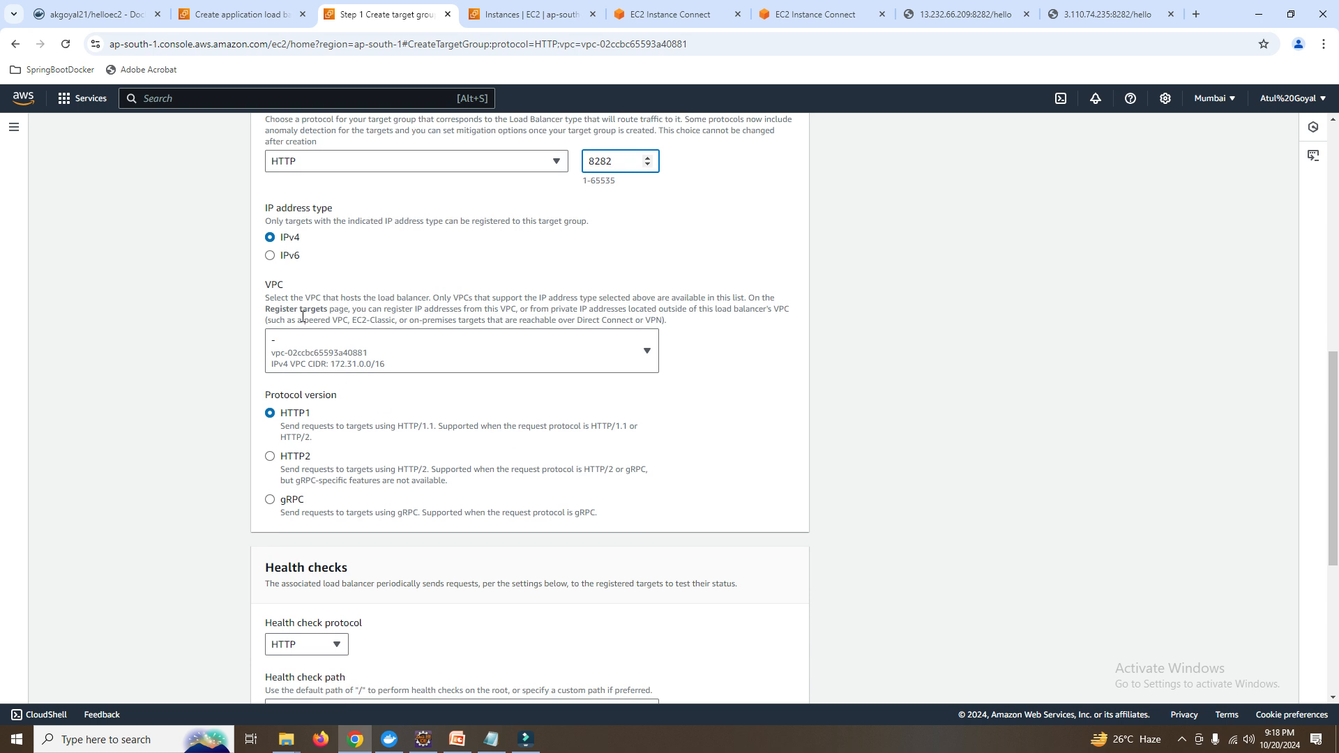
scroll(303, 337, down, 4)
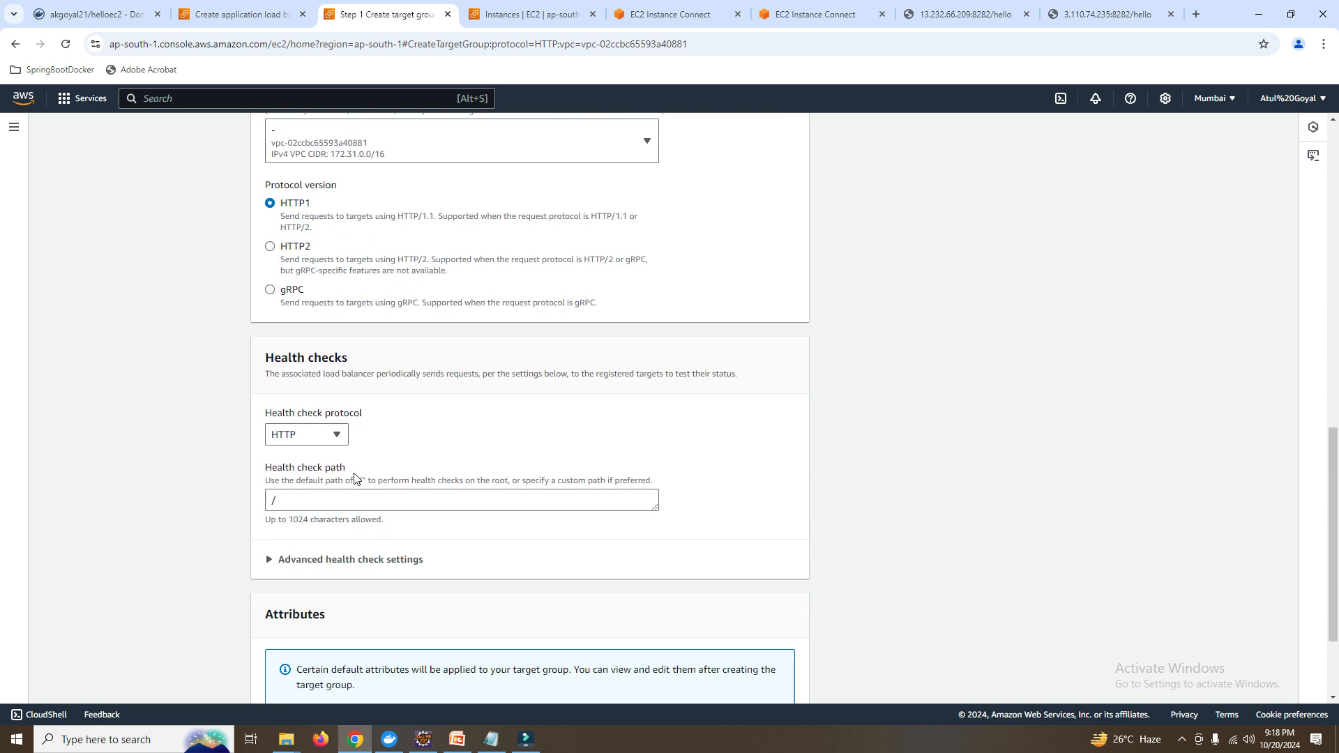
scroll(355, 479, down, 1)
click(283, 431)
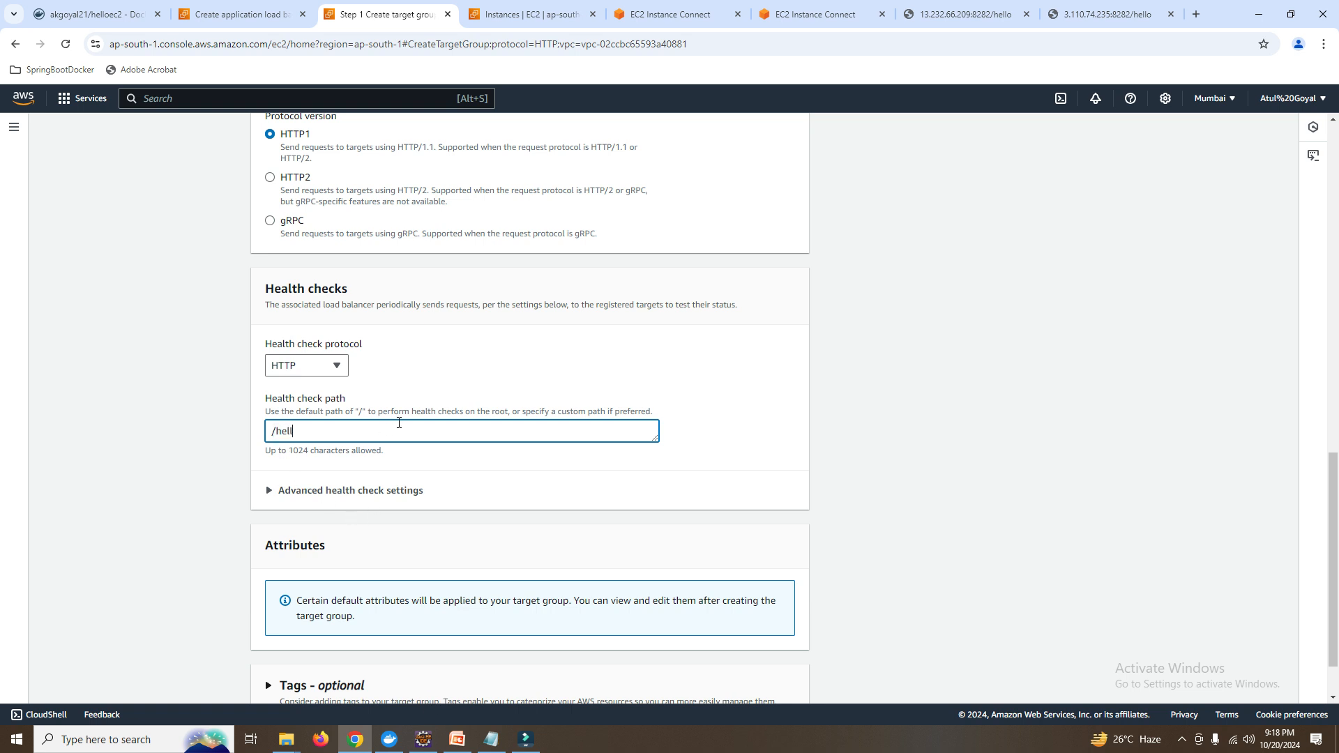
text(hello)
click(422, 739)
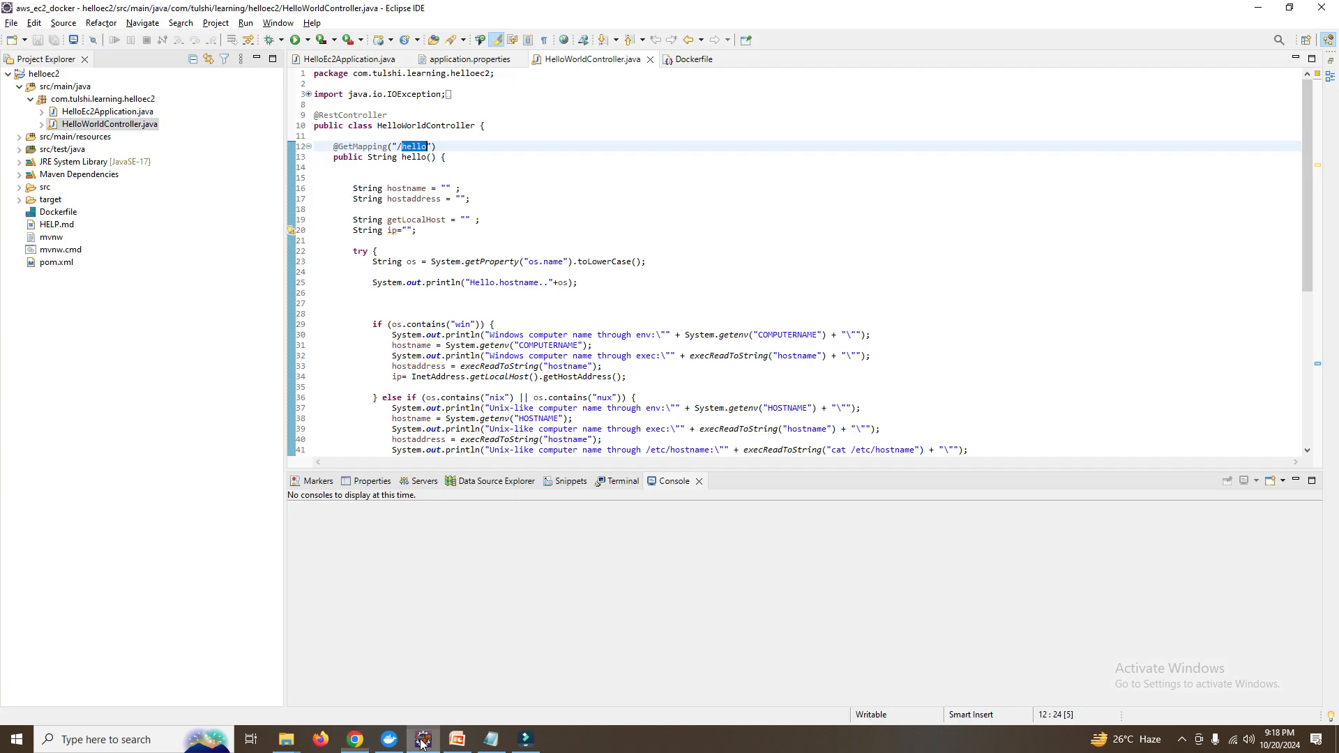
double_click(426, 148)
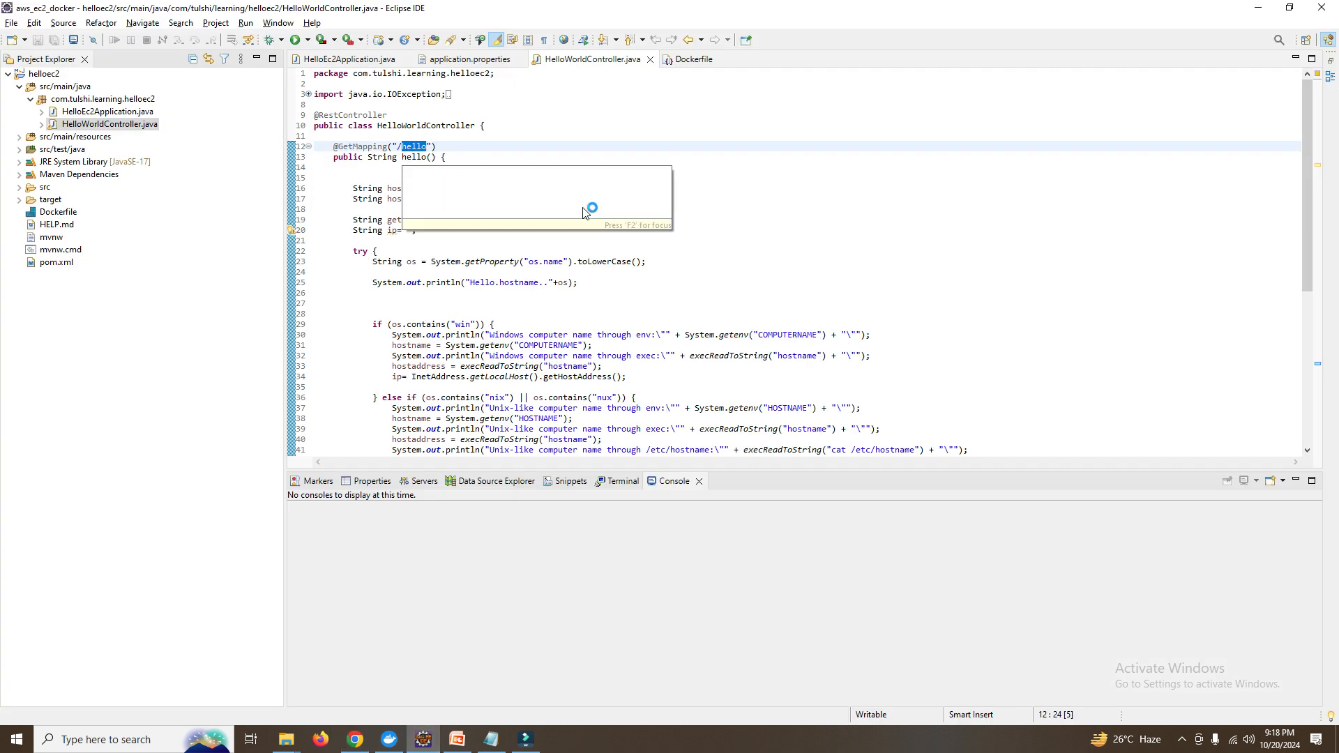
key(alt+Tab)
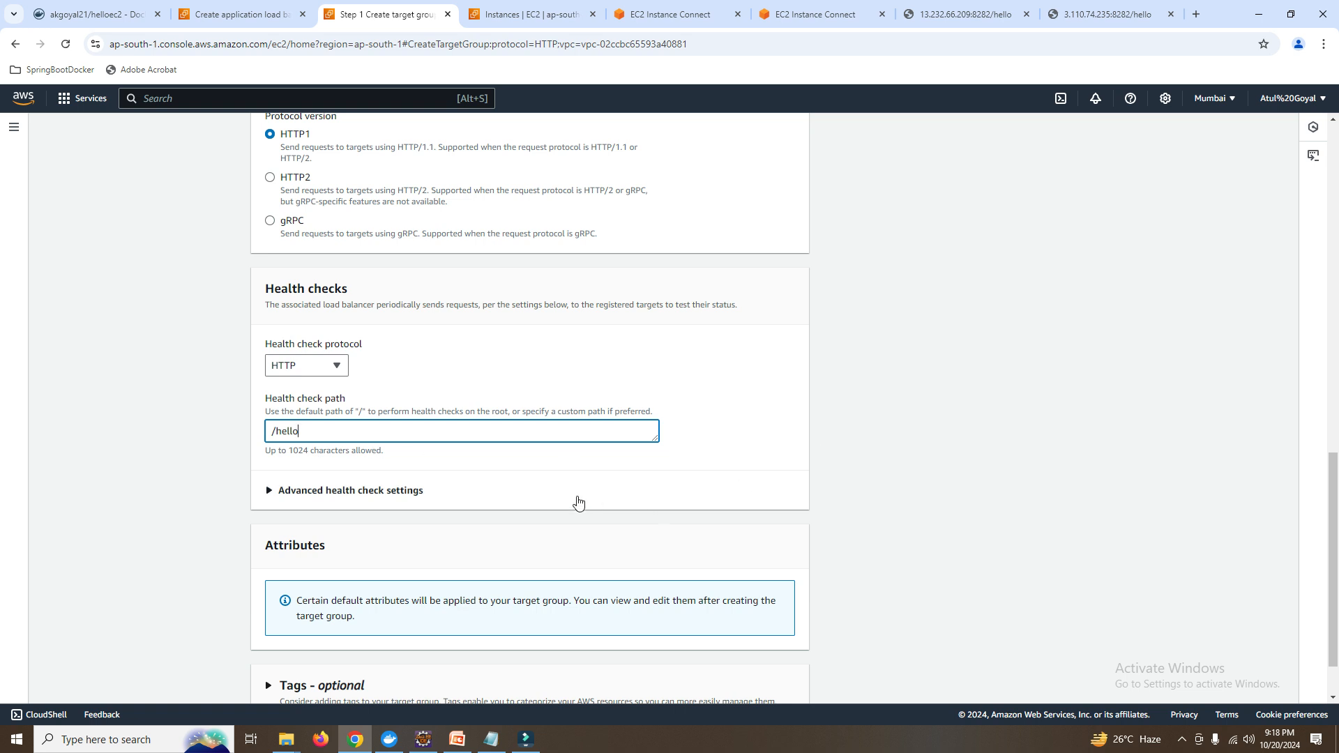
Override the health check port with 8282 in the advanced health check settings.
click(271, 490)
scroll(809, 512, down, 1)
scroll(809, 512, down, 2)
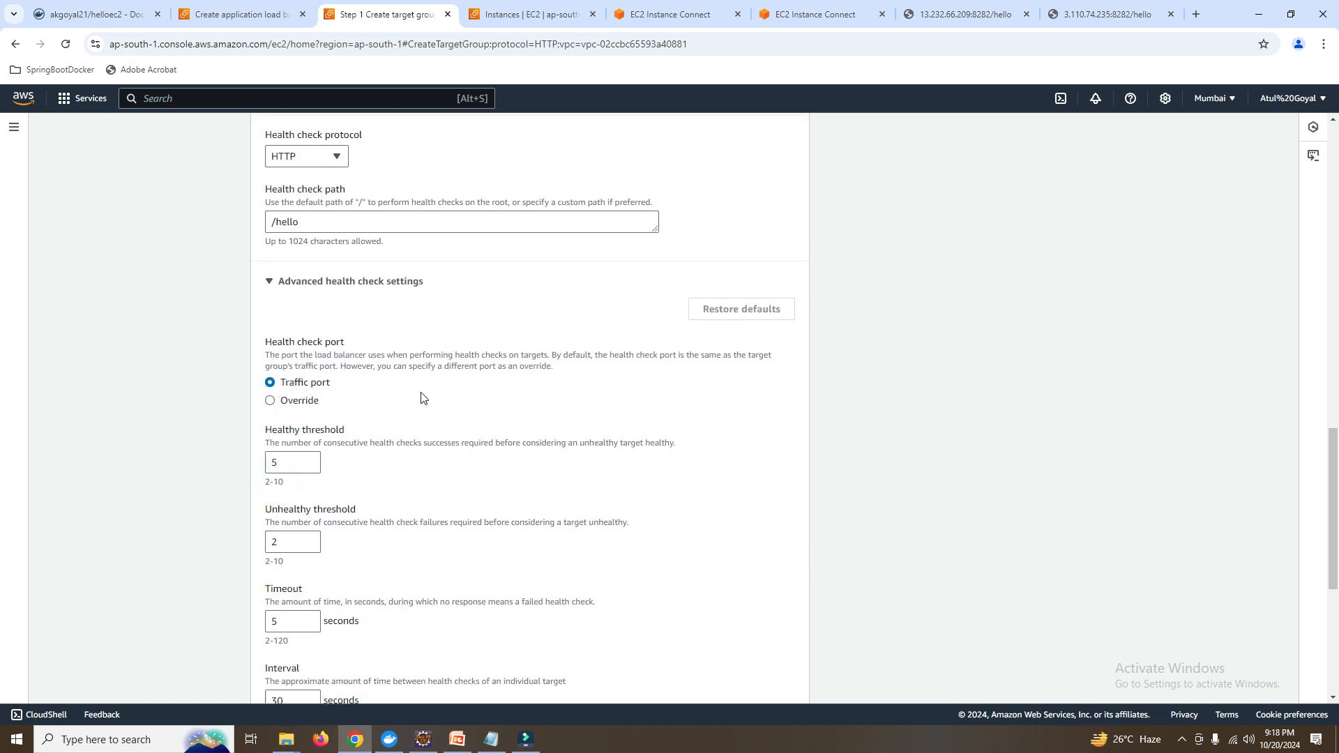
click(305, 403)
double_click(286, 420)
text(8282)
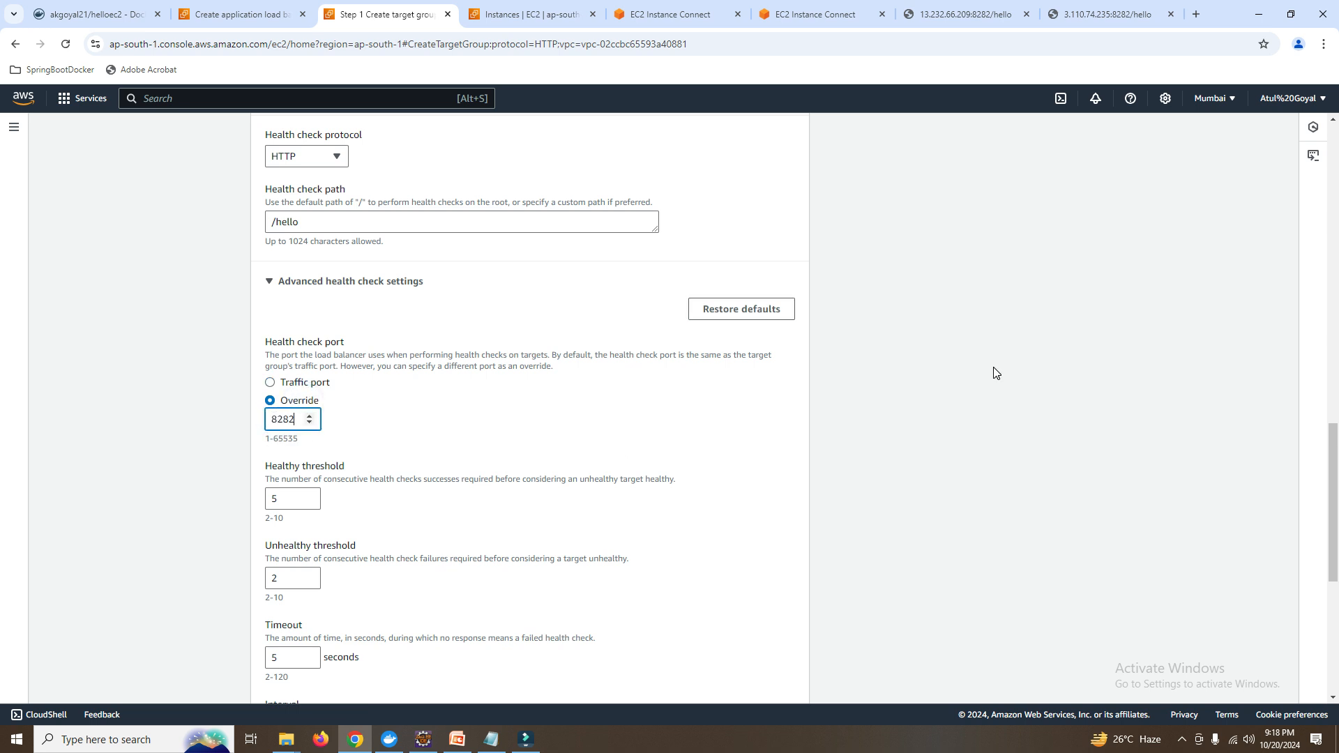
Check the hello pages of both instances, review the remaining health check settings and proceed to registering targets.
click(966, 14)
click(1105, 14)
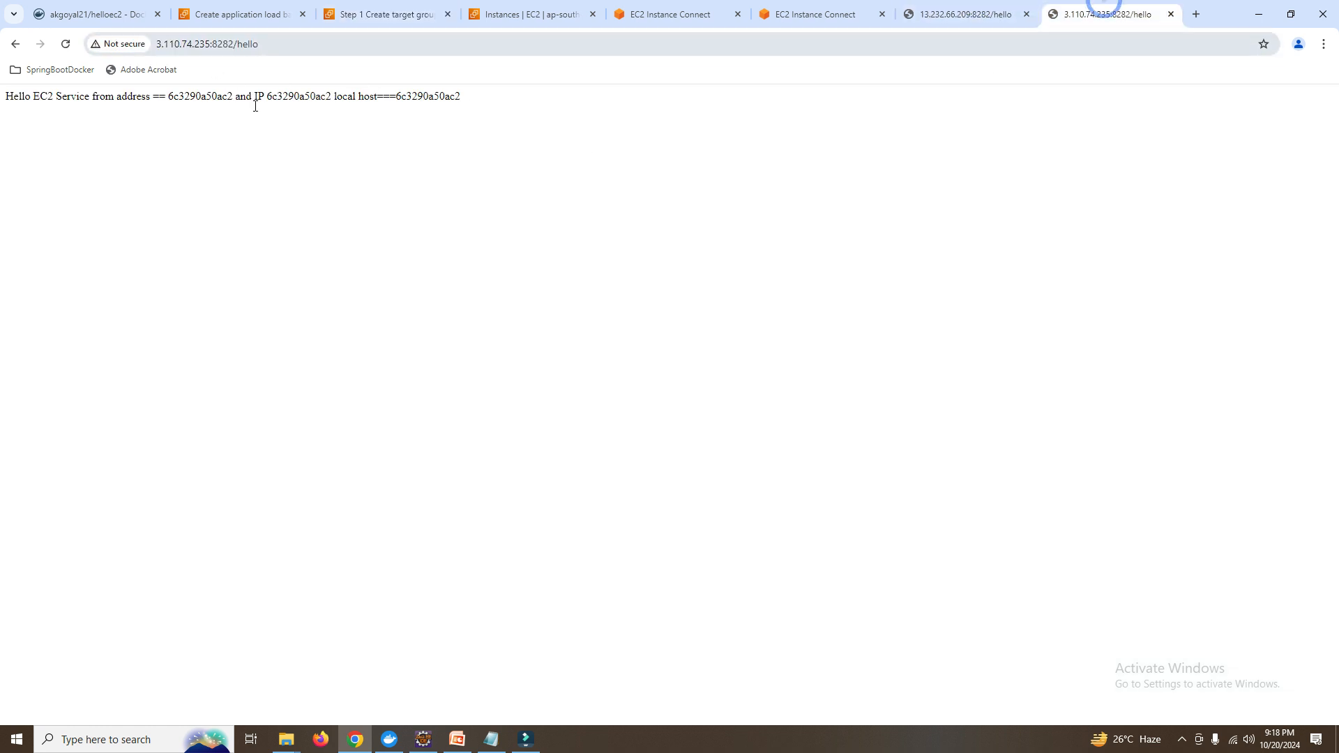
click(388, 14)
scroll(398, 429, down, 3)
scroll(410, 439, down, 3)
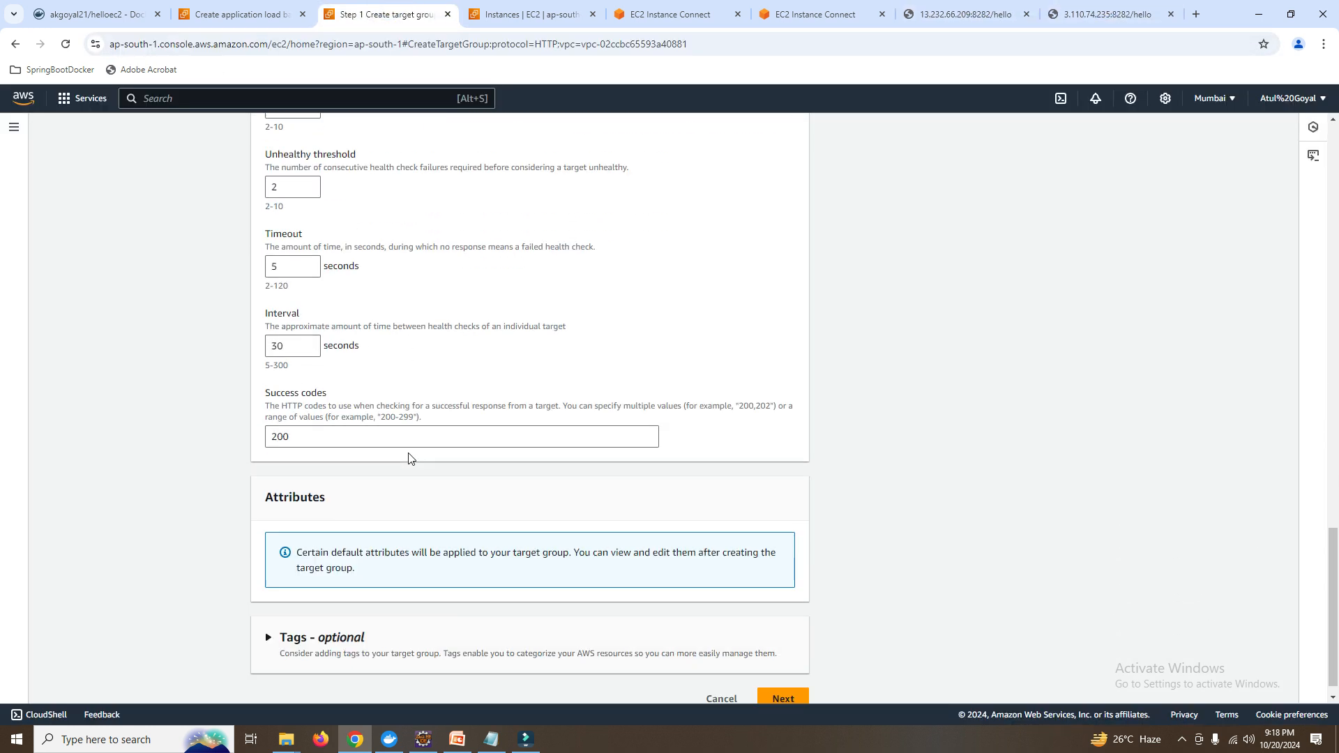
scroll(389, 521, up, 3)
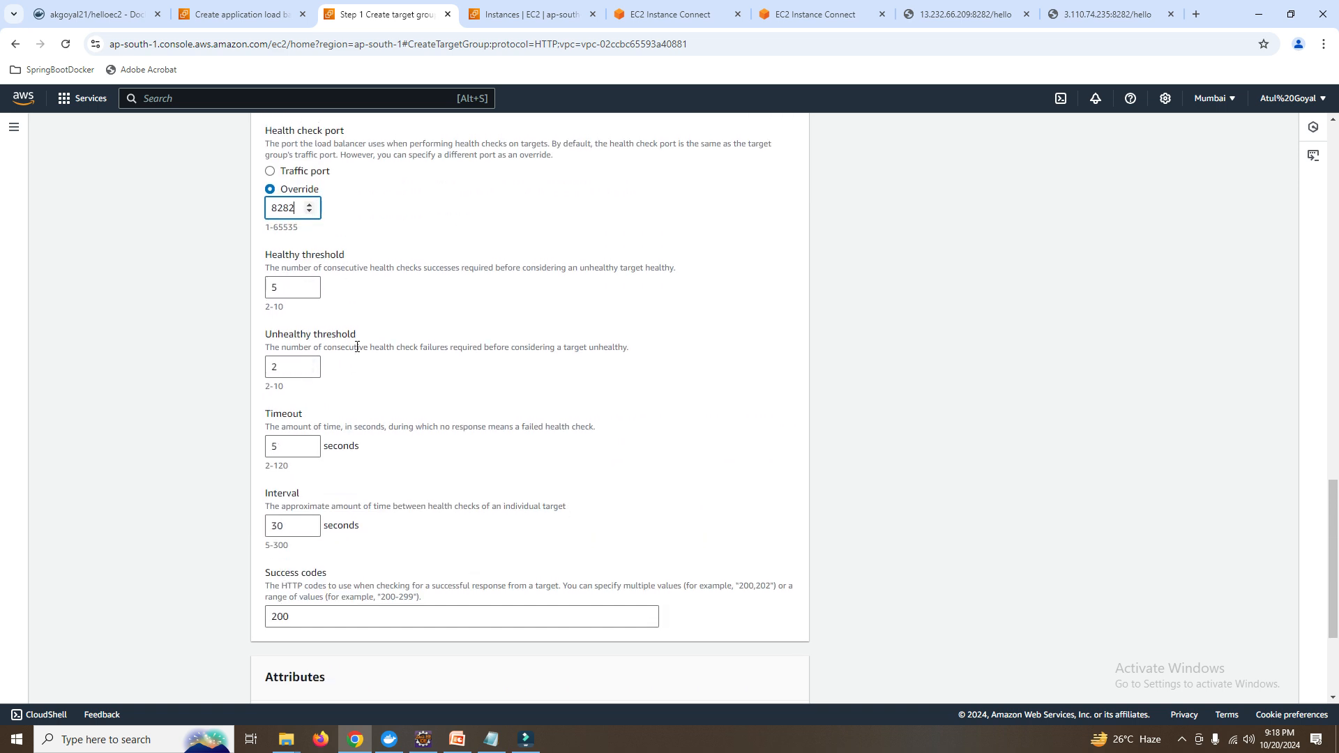
scroll(382, 398, down, 3)
click(781, 687)
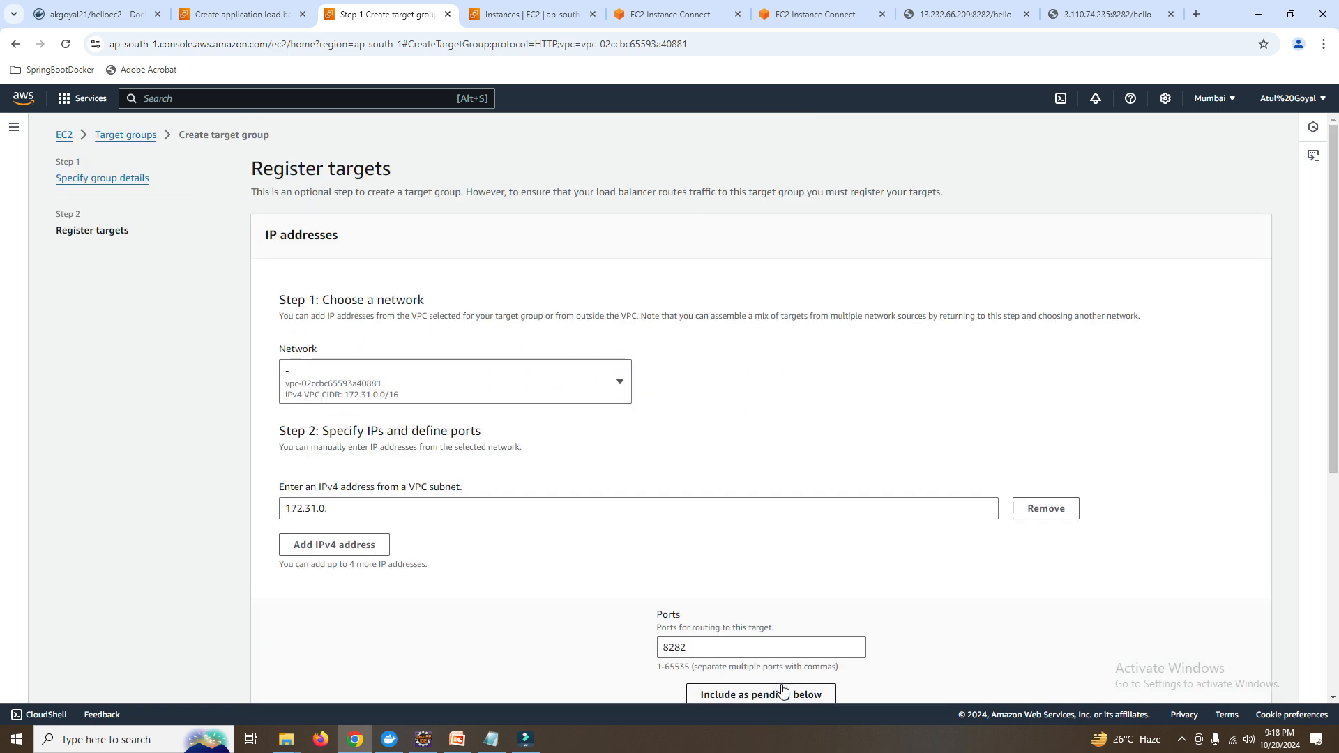
Look up the networking details of the EC2-Sub-1c instance for the IPv4 address to register.
scroll(392, 436, down, 1)
scroll(376, 450, up, 1)
scroll(361, 471, down, 1)
click(368, 435)
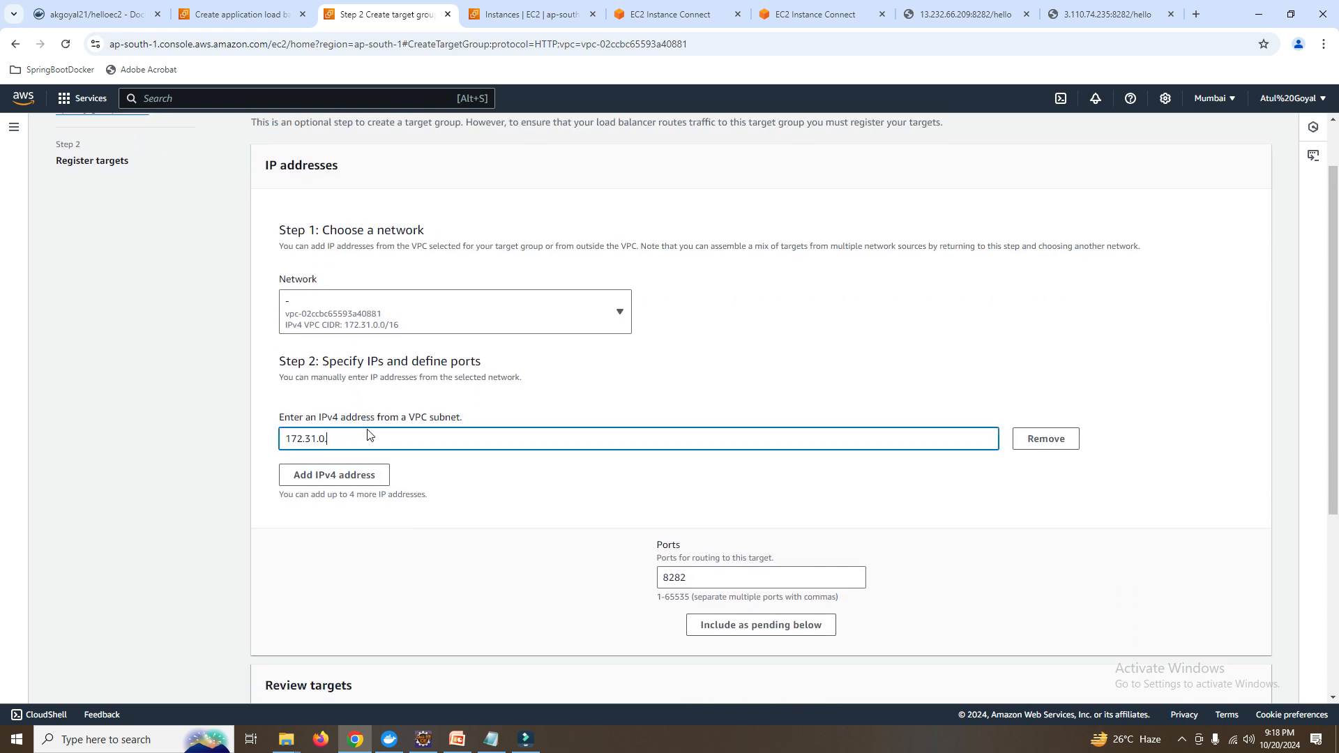
click(687, 14)
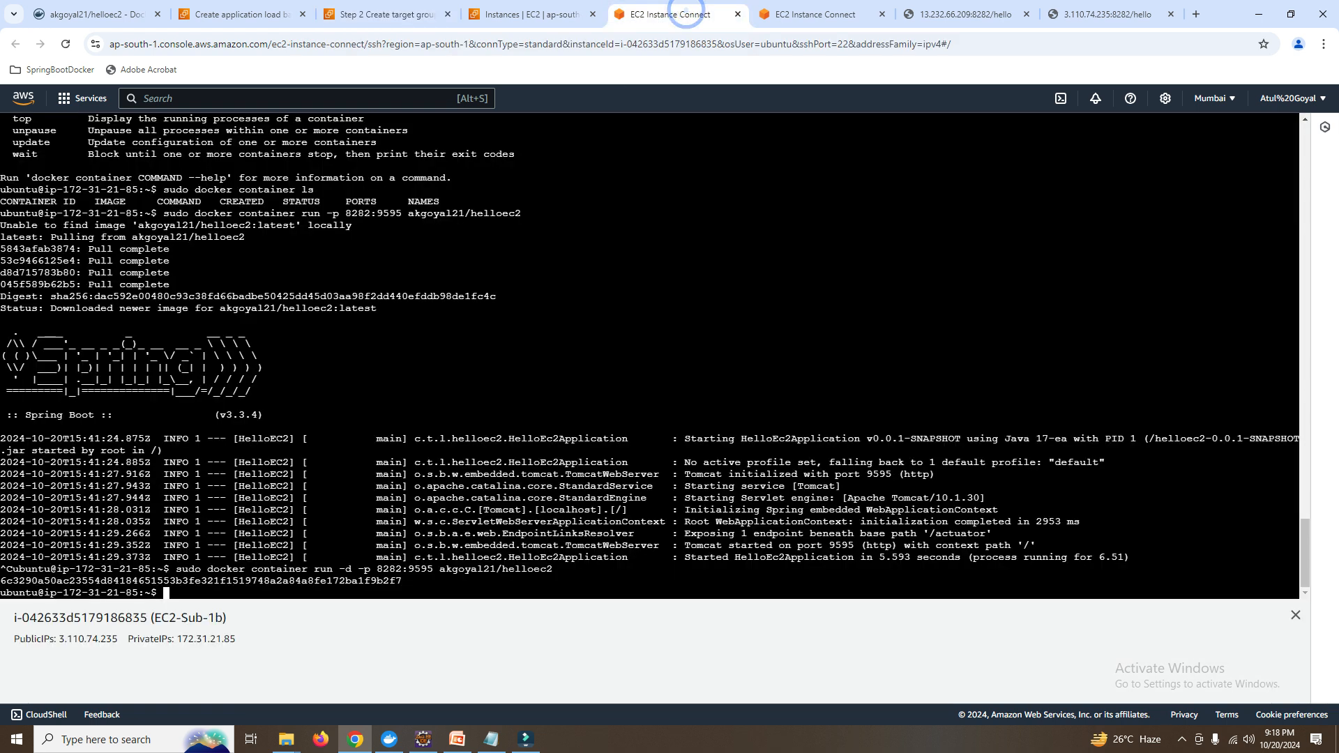
click(518, 17)
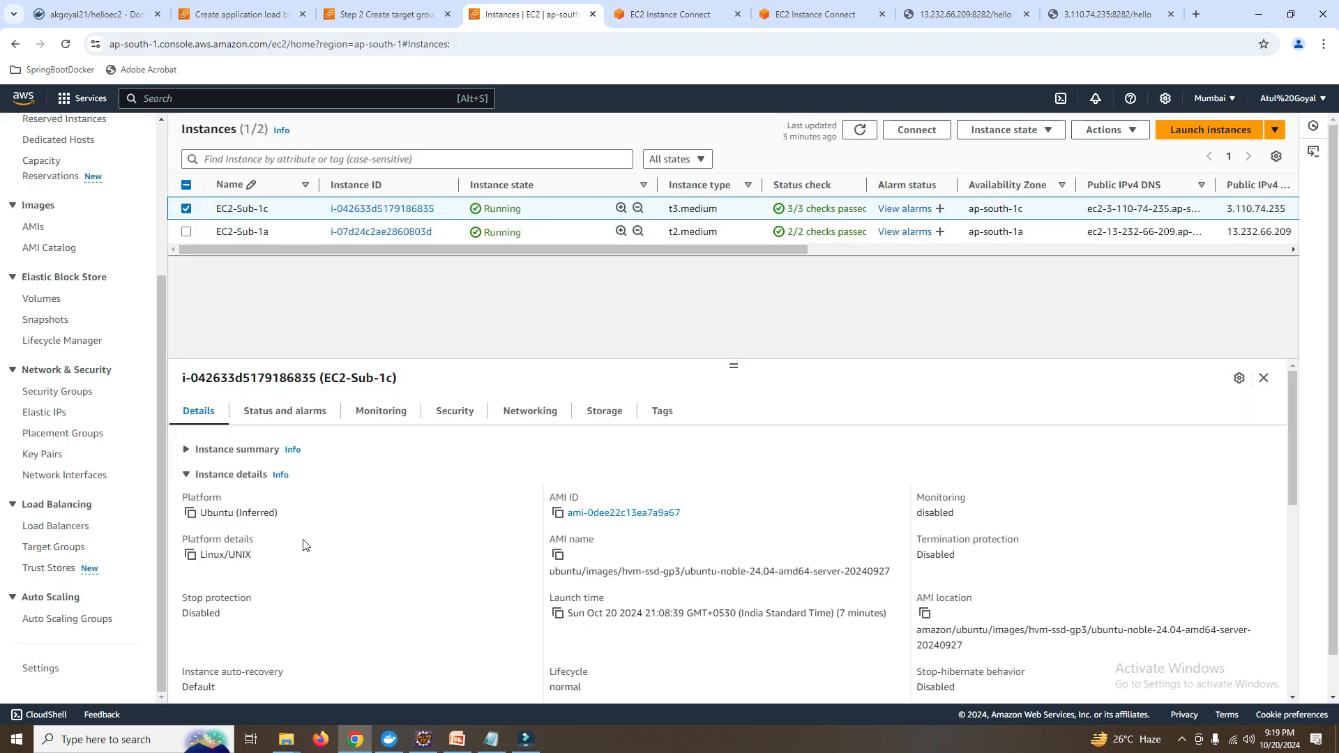
click(527, 412)
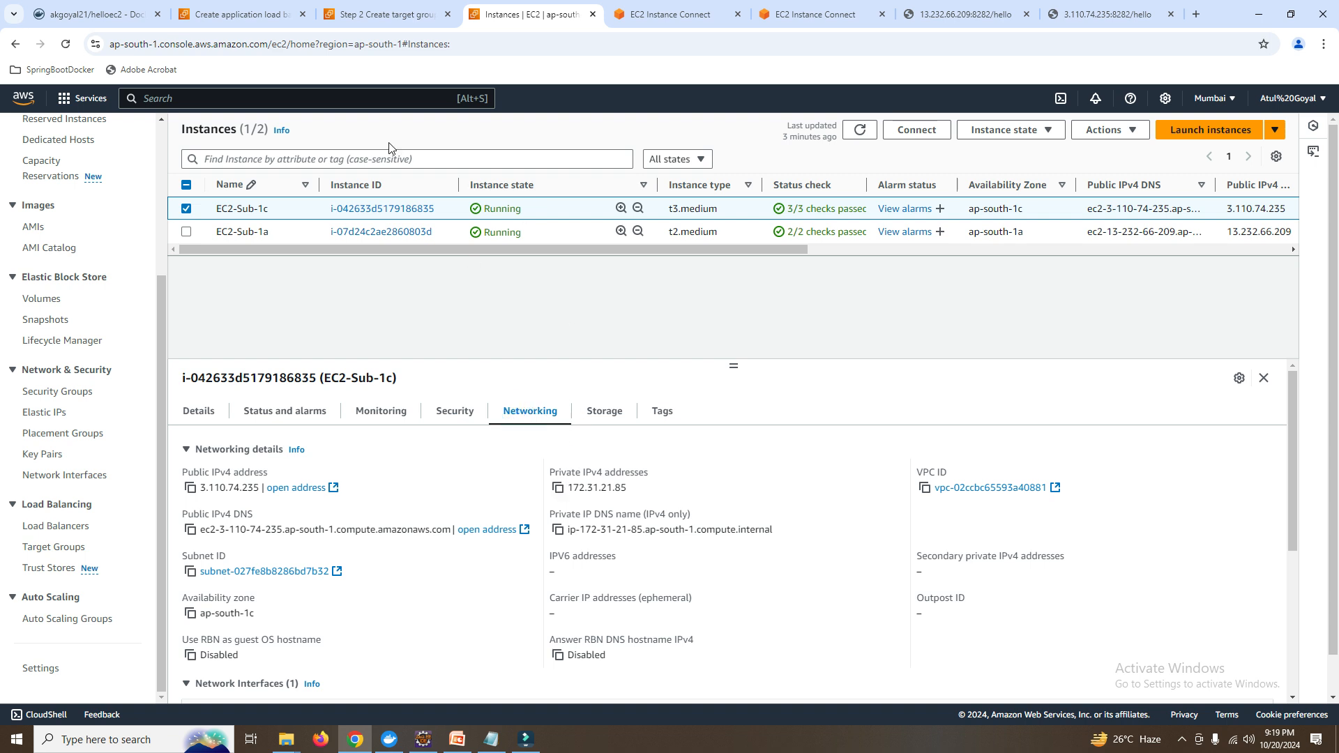
Try to include the EC2-Sub-1c instance's public IPv4 address, 3.110.74.235, as a target.
click(559, 489)
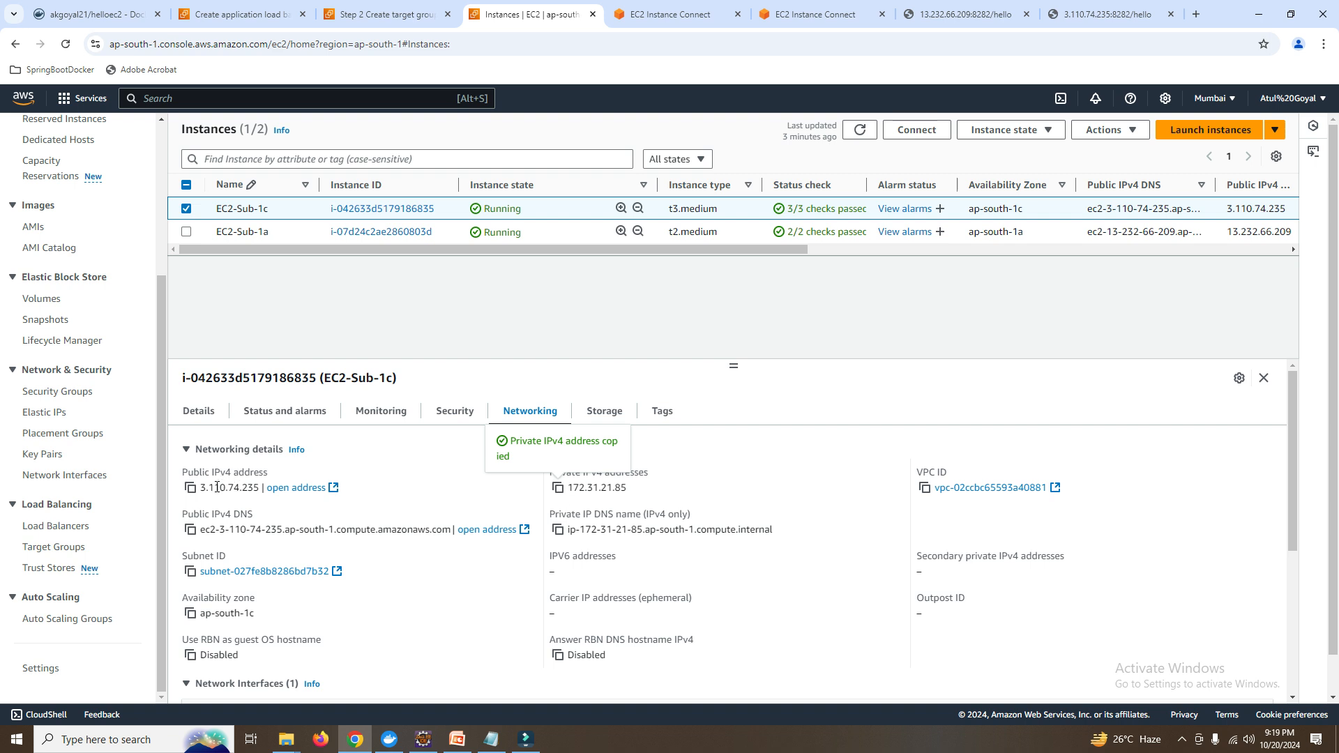
click(191, 488)
click(380, 14)
triple_click(417, 434)
key(ctrl+v)
key(Tab)
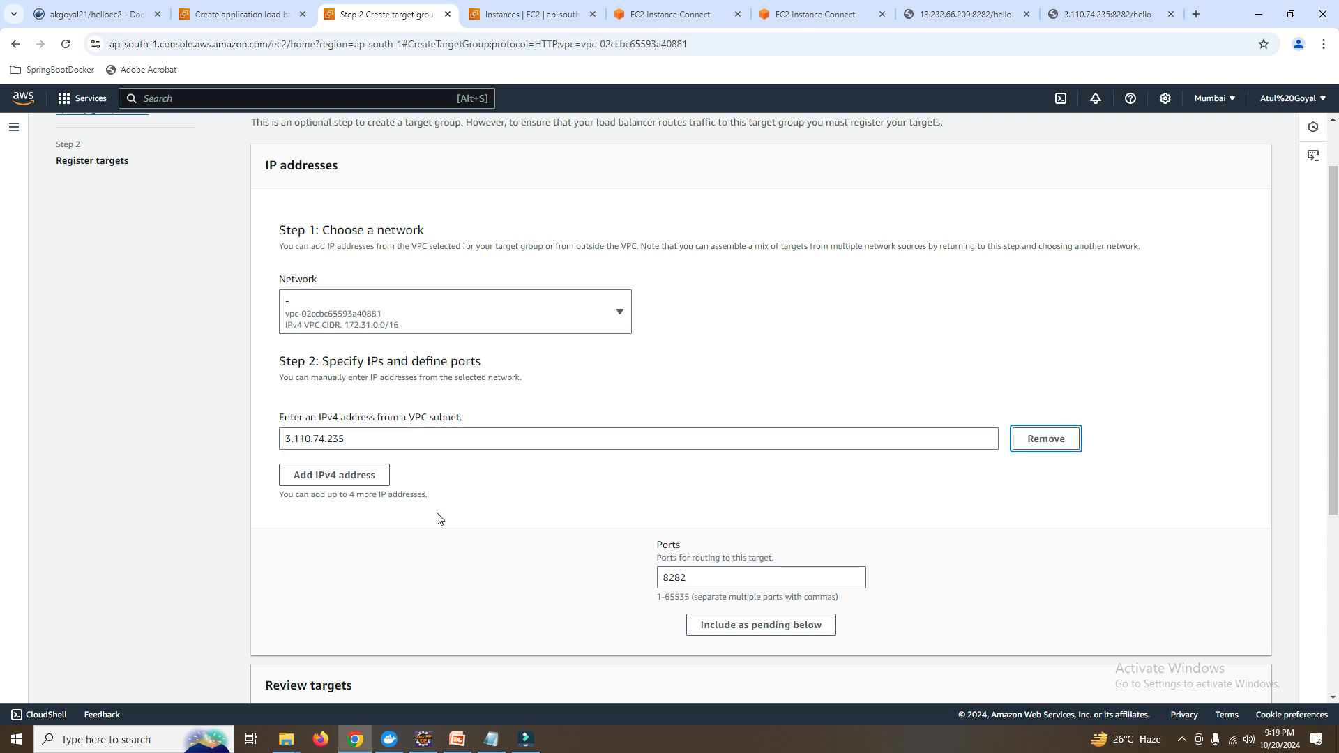
scroll(368, 516, down, 1)
click(713, 562)
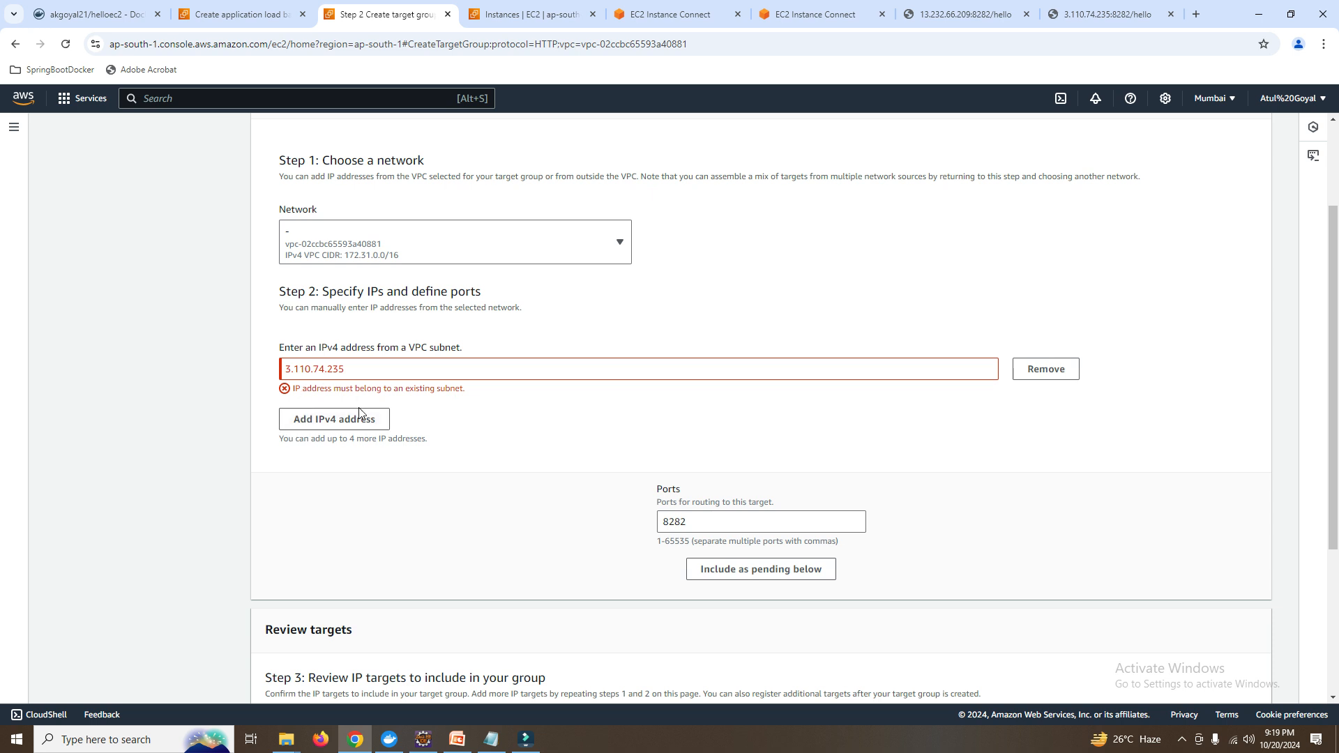
Replace the target address with the EC2-Sub-1c instance's private IPv4 address, 172.31.21.85.
click(537, 14)
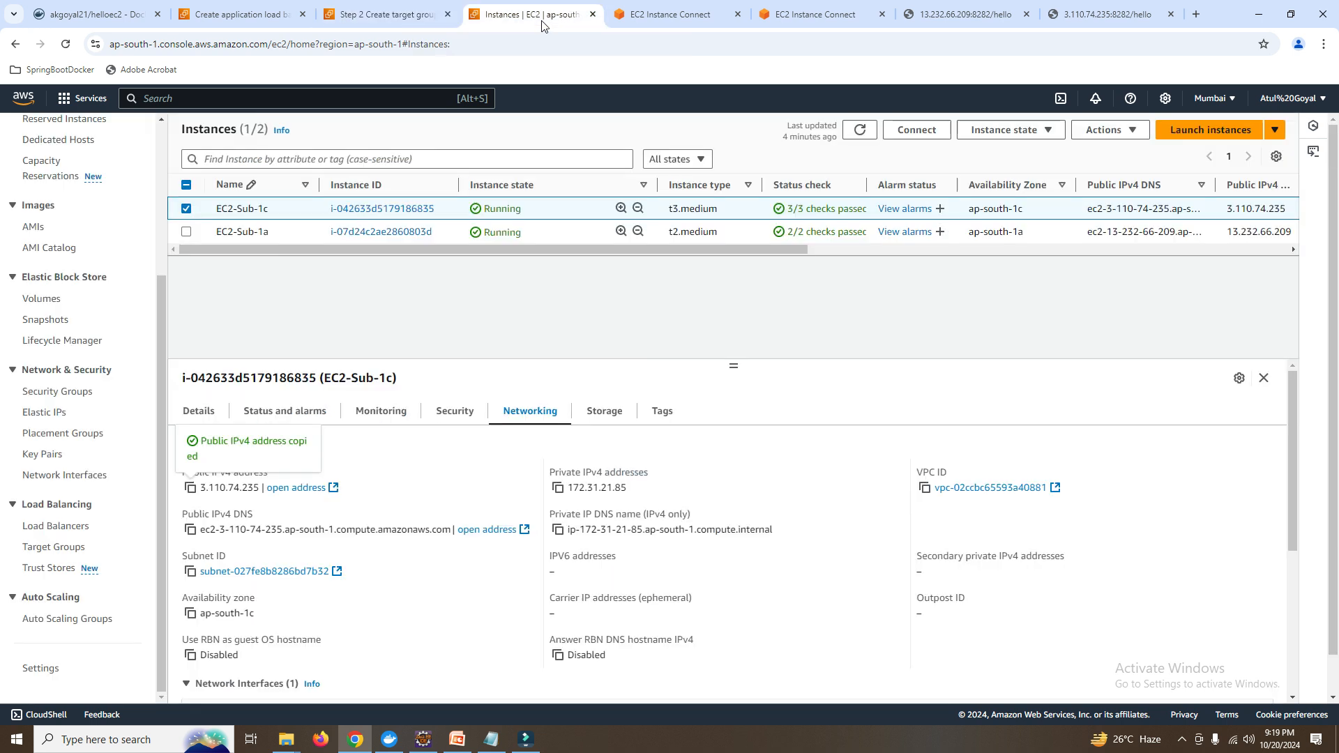
click(558, 487)
key(ctrl+shift+Tab)
triple_click(382, 369)
key(ctrl+v)
key(Tab)
Add a second IPv4 address and fill in the EC2-Sub-1a instance's private address, 172.31.34.112.
click(370, 403)
key(ctrl+v)
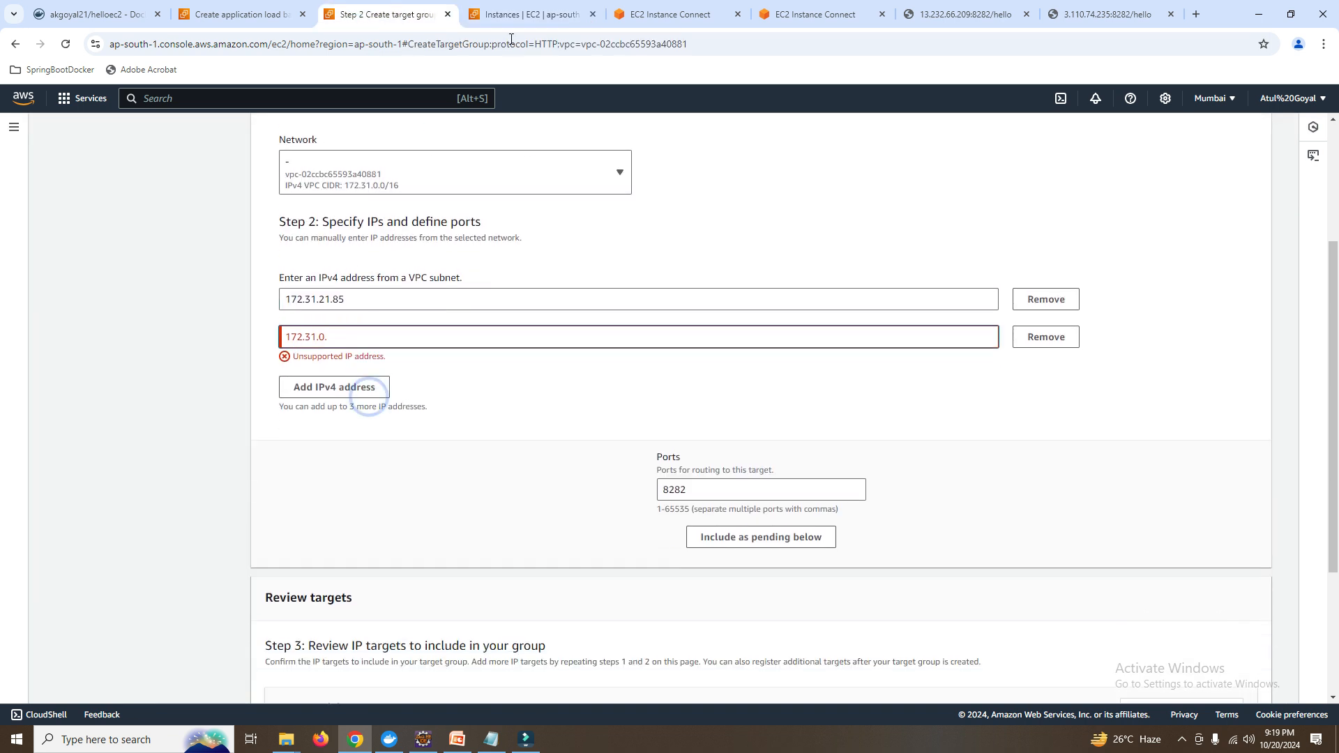
key(ctrl+Tab)
click(546, 235)
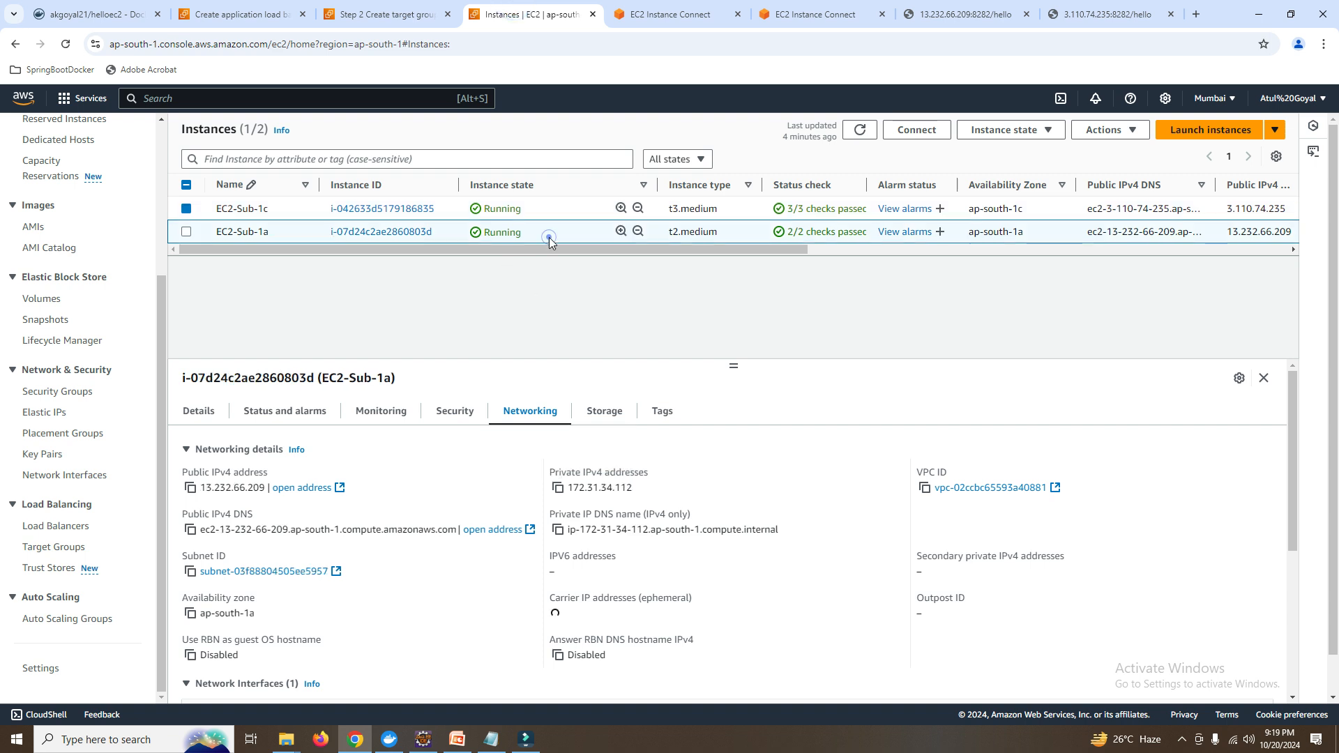
click(557, 488)
click(387, 14)
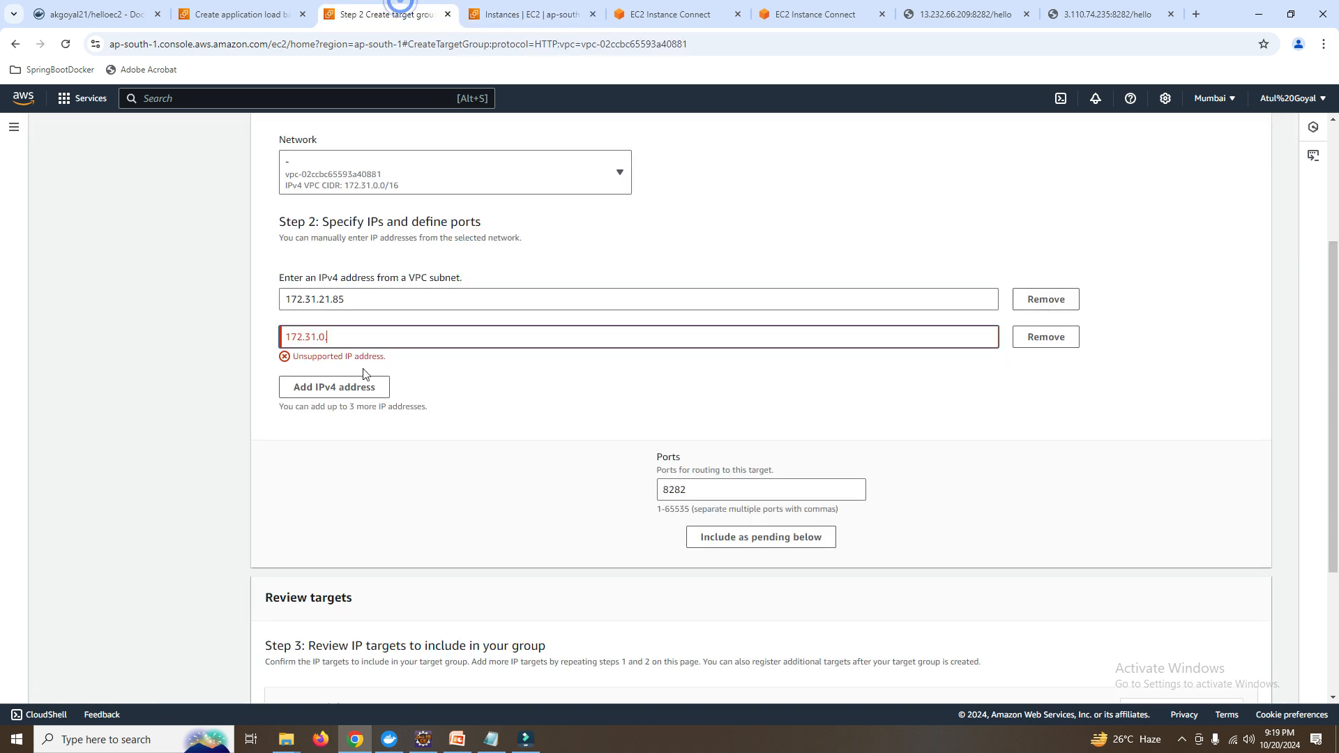
triple_click(368, 336)
key(ctrl+v)
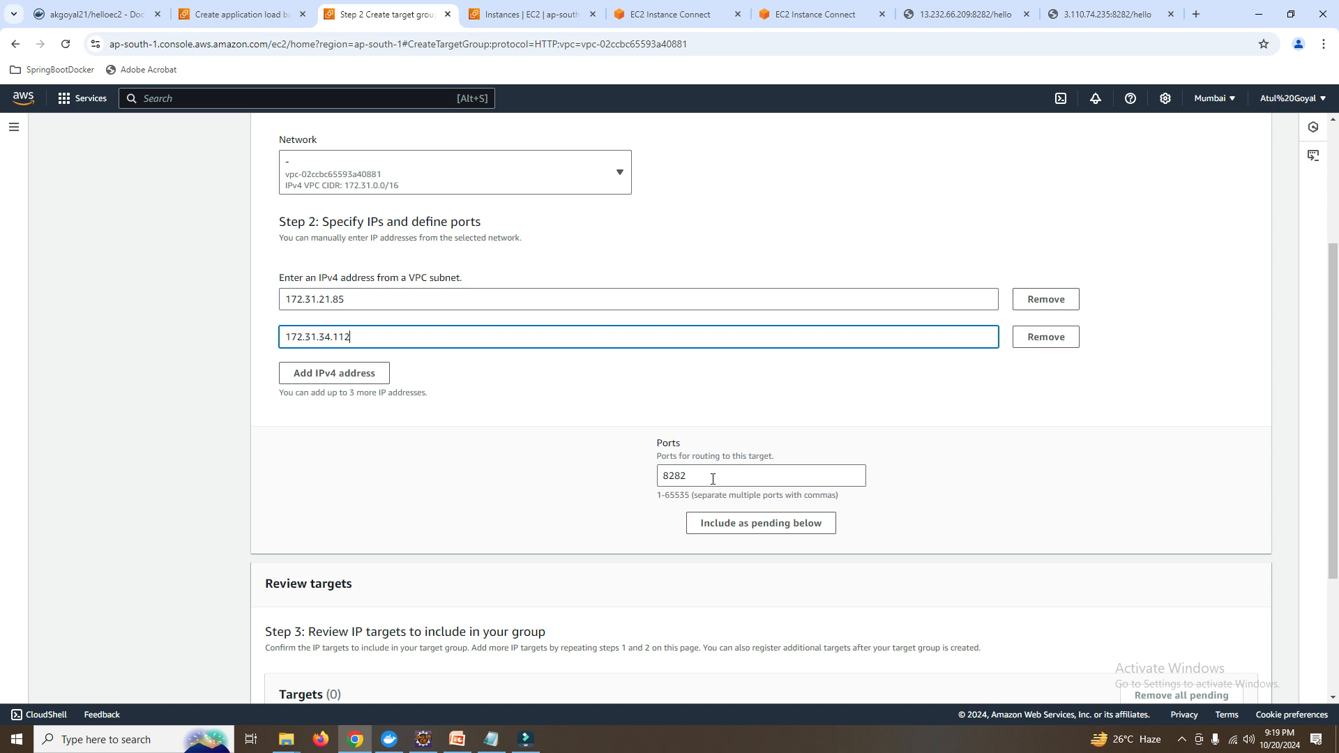
Include both IP addresses as pending targets on port 8282 and create the target group.
scroll(712, 480, down, 2)
click(756, 389)
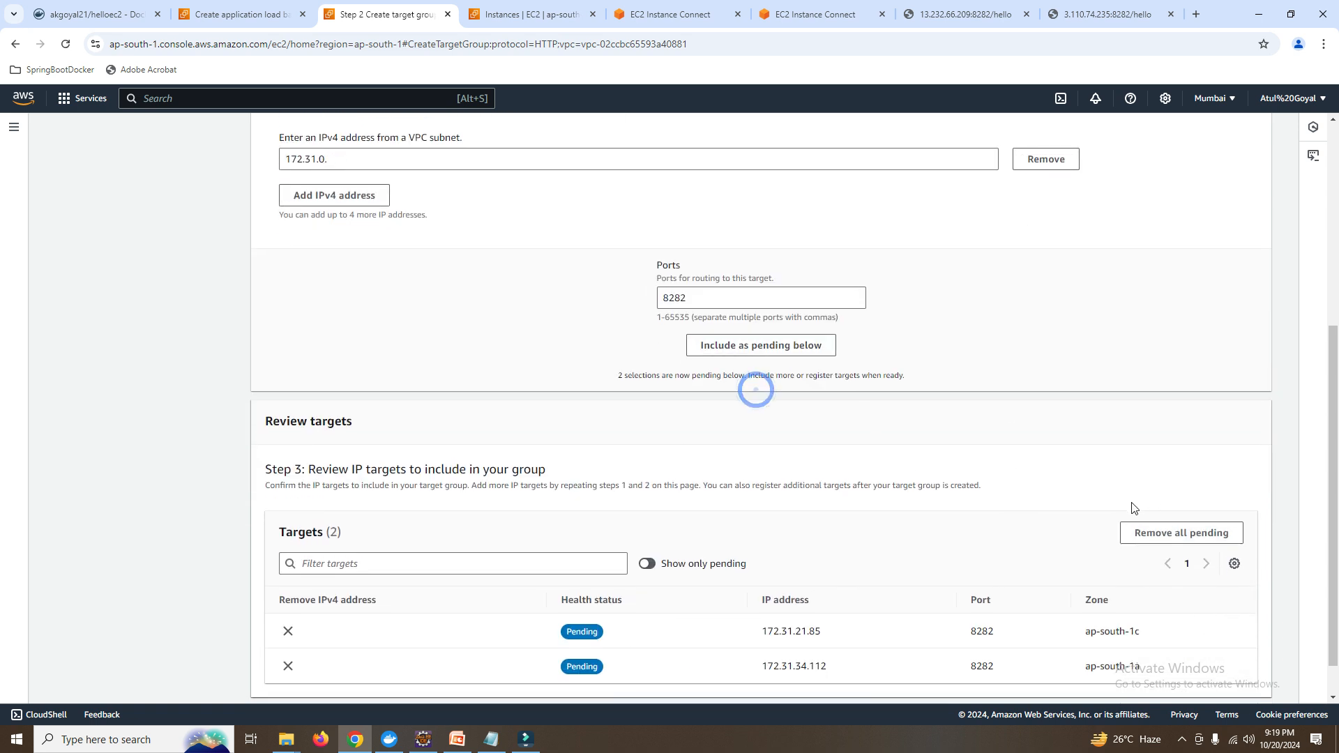
scroll(1132, 507, down, 2)
click(1203, 685)
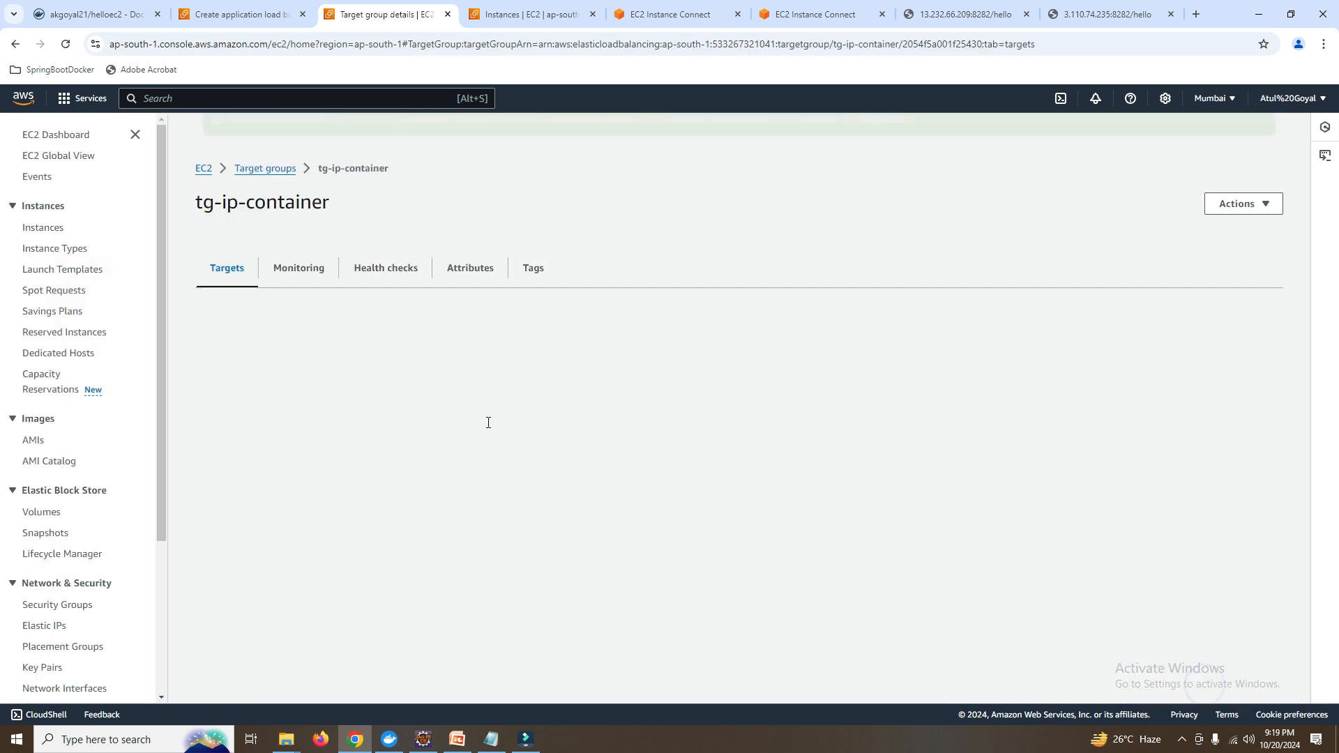
Check tg-ip-container's registered targets, refresh the load balancer form's target group list, and forward the HTTP:80 listener to tg-ip-container.
scroll(613, 647, down, 2)
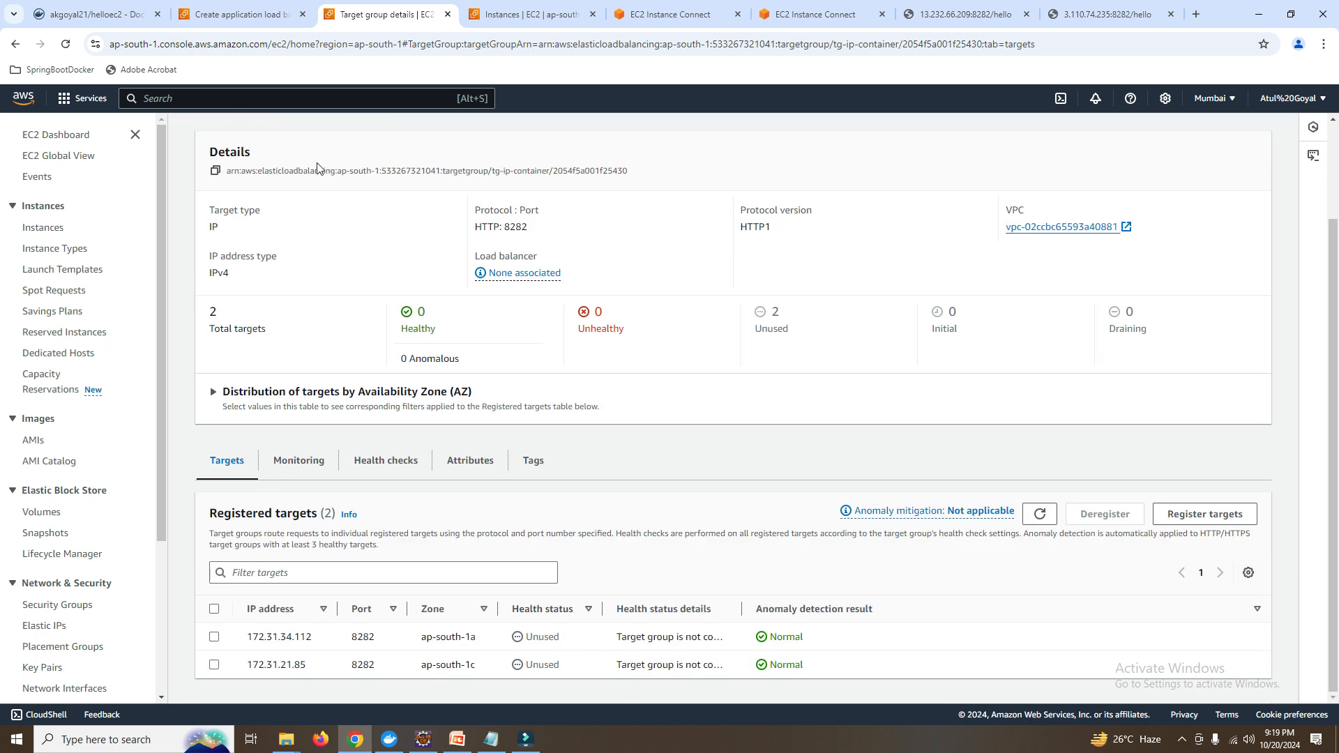
click(241, 14)
click(417, 14)
scroll(583, 610, up, 3)
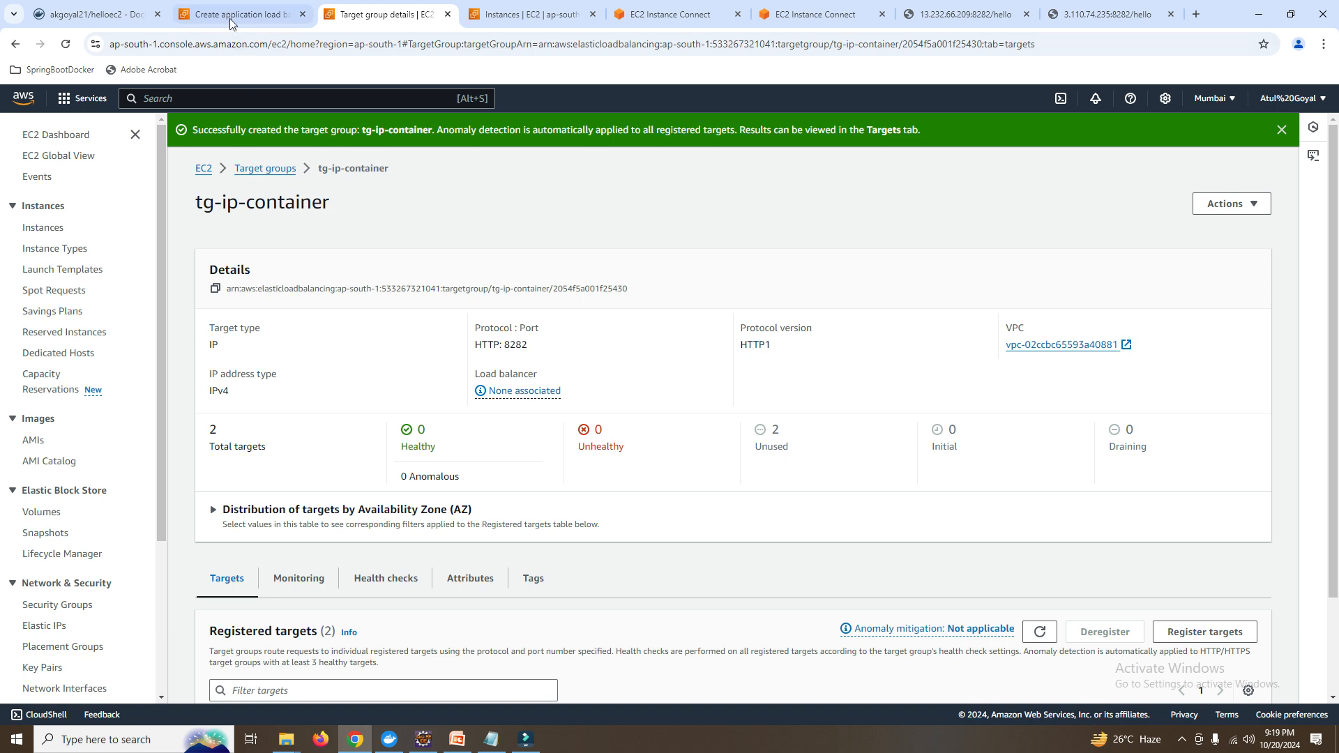
click(230, 20)
click(739, 285)
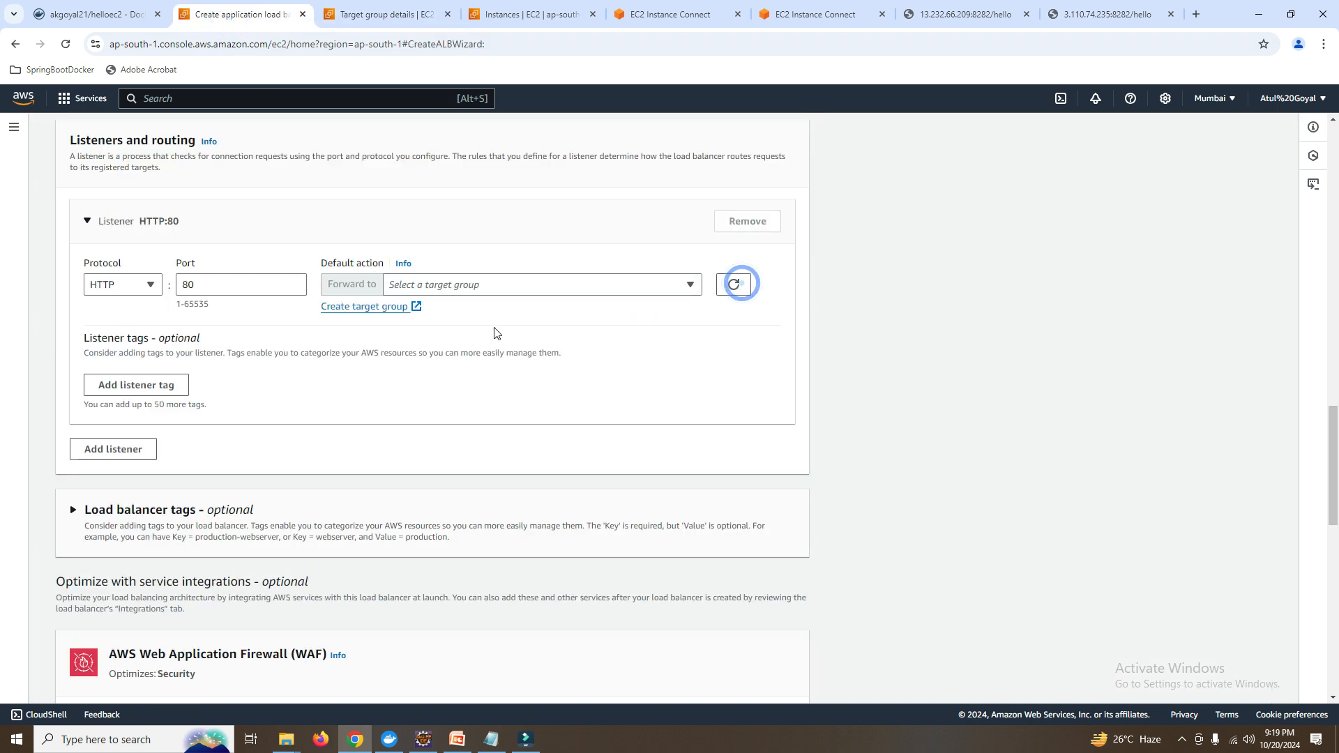
click(488, 285)
click(425, 333)
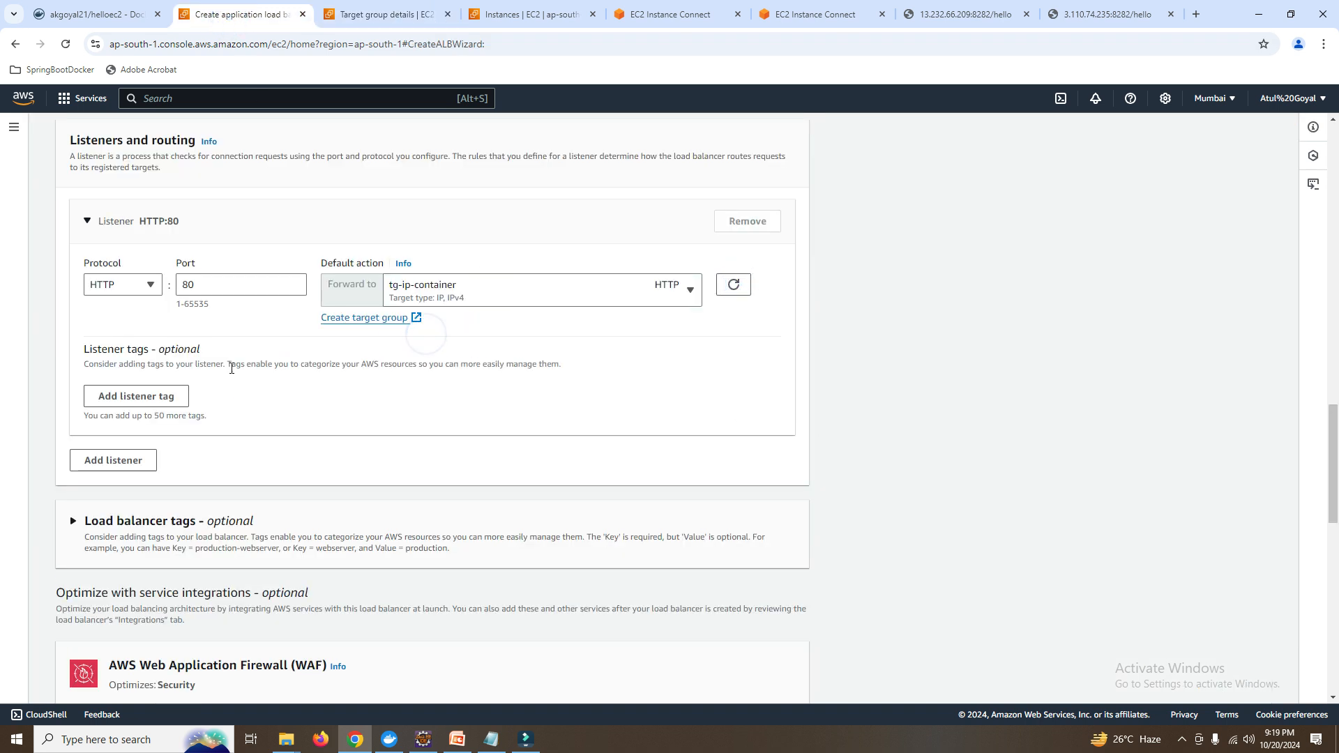
Review the demo-alb configuration summary without adding service integrations and create the load balancer.
scroll(231, 368, down, 3)
scroll(178, 365, down, 3)
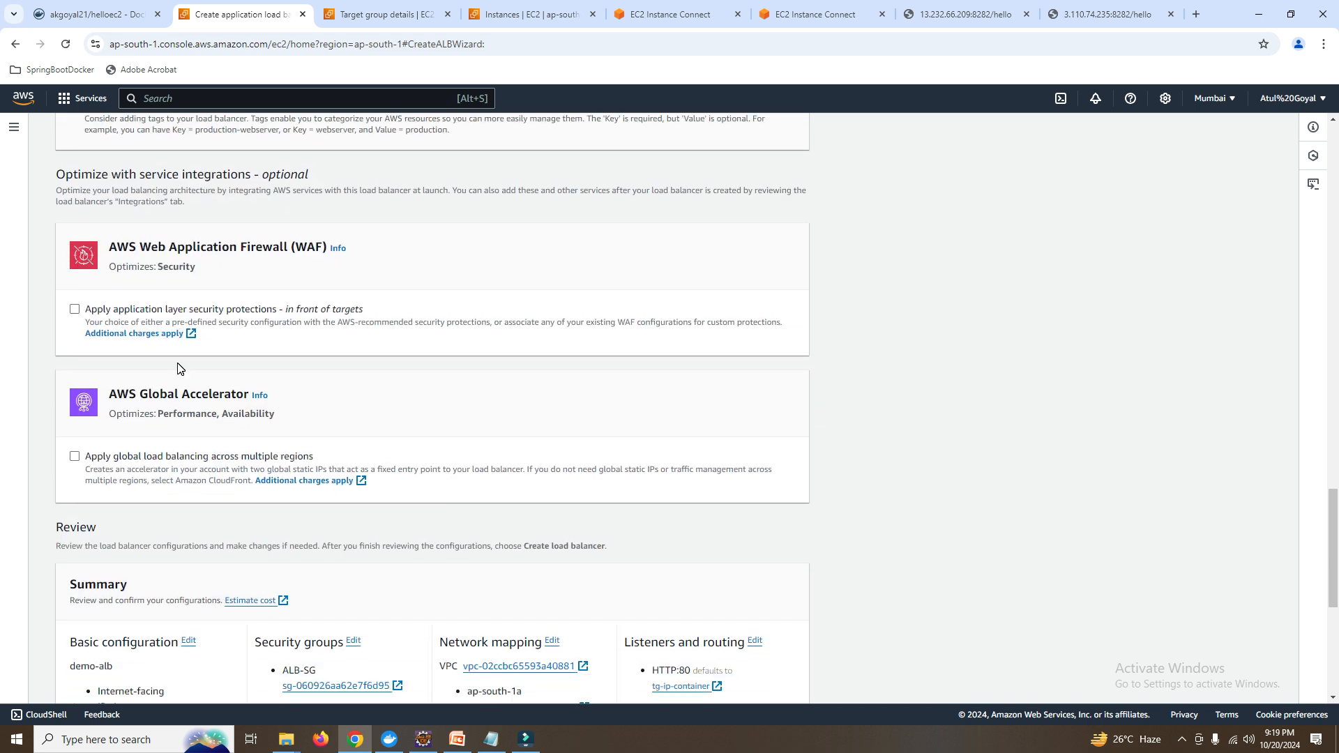
scroll(630, 437, down, 3)
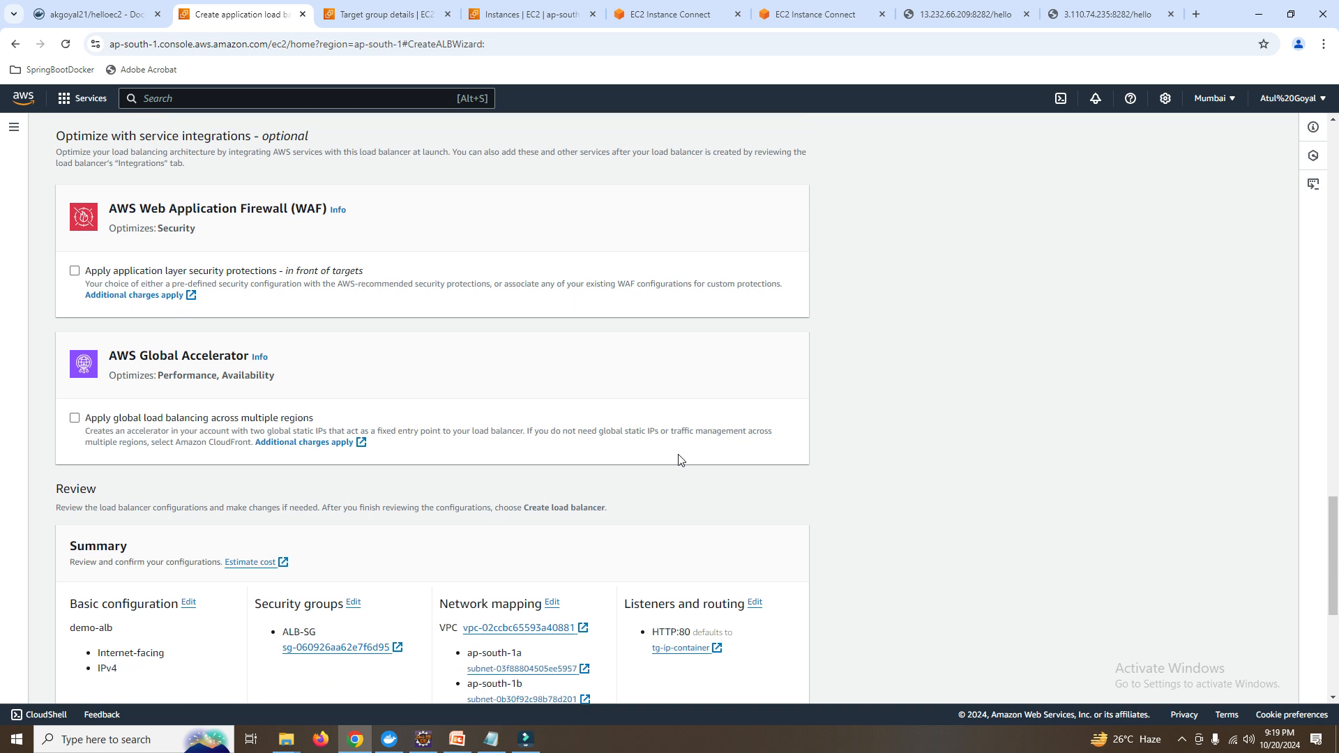
scroll(705, 429, down, 3)
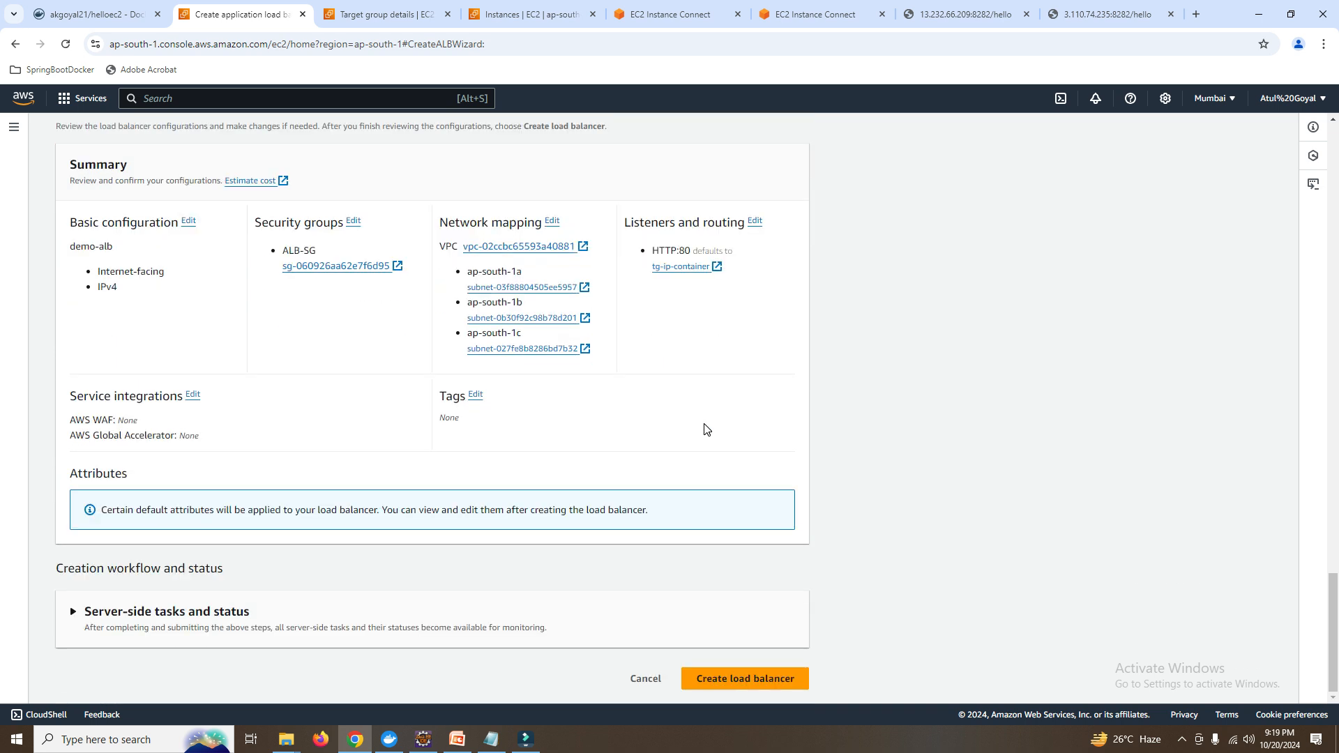
click(743, 688)
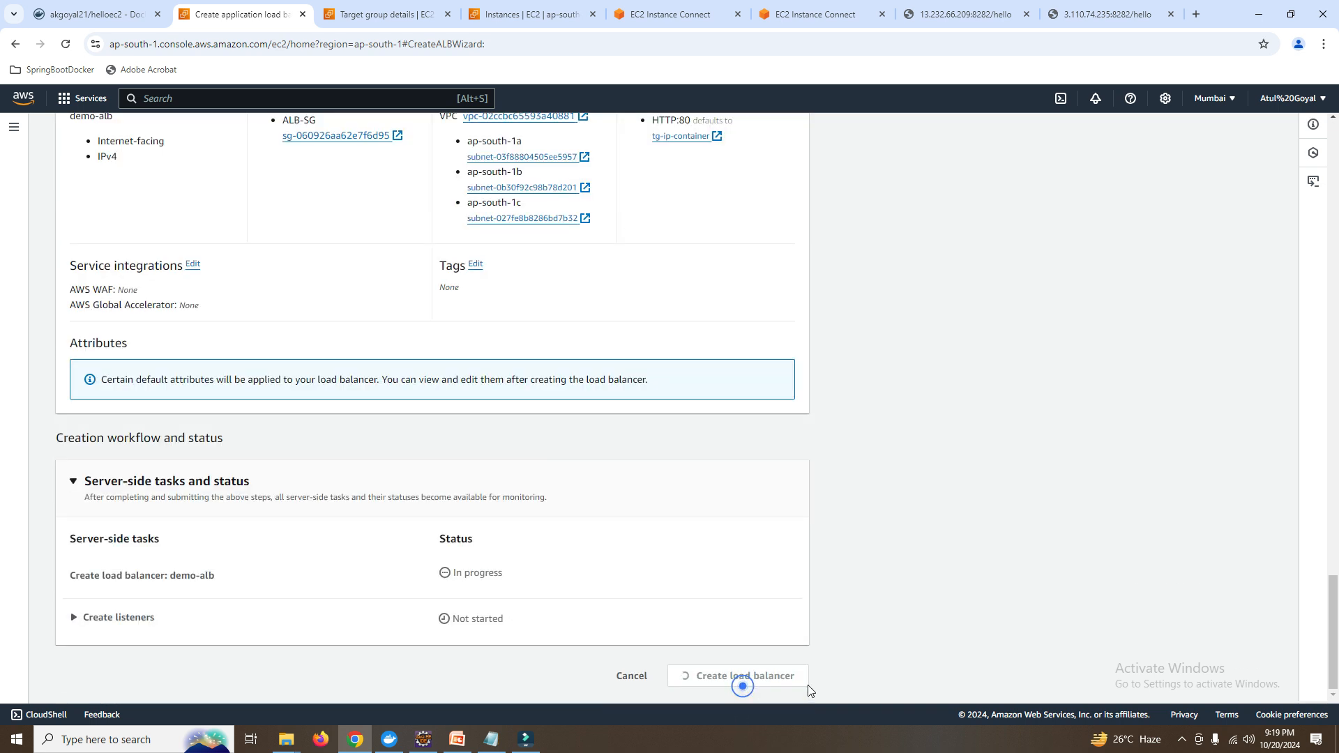
Examine demo-alb's resource map, from its listener and rule to the target group and targets.
scroll(631, 460, down, 2)
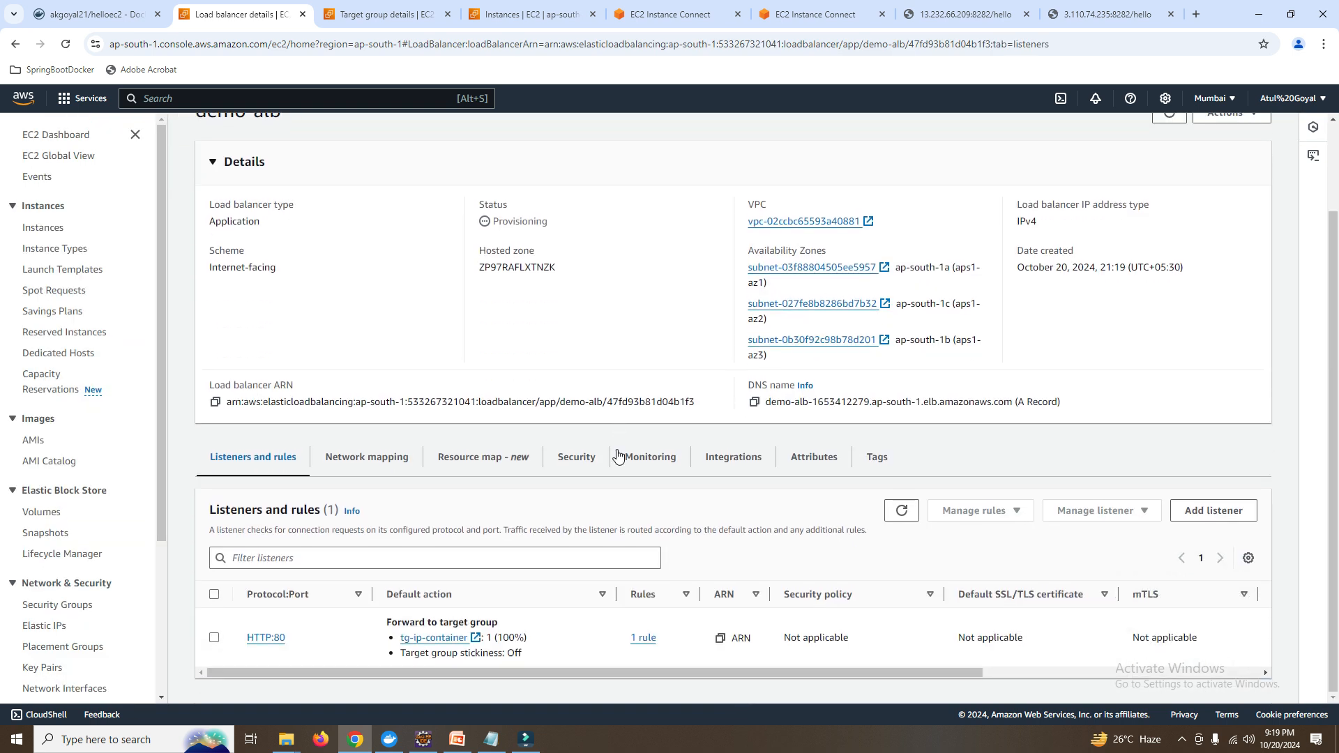
click(436, 462)
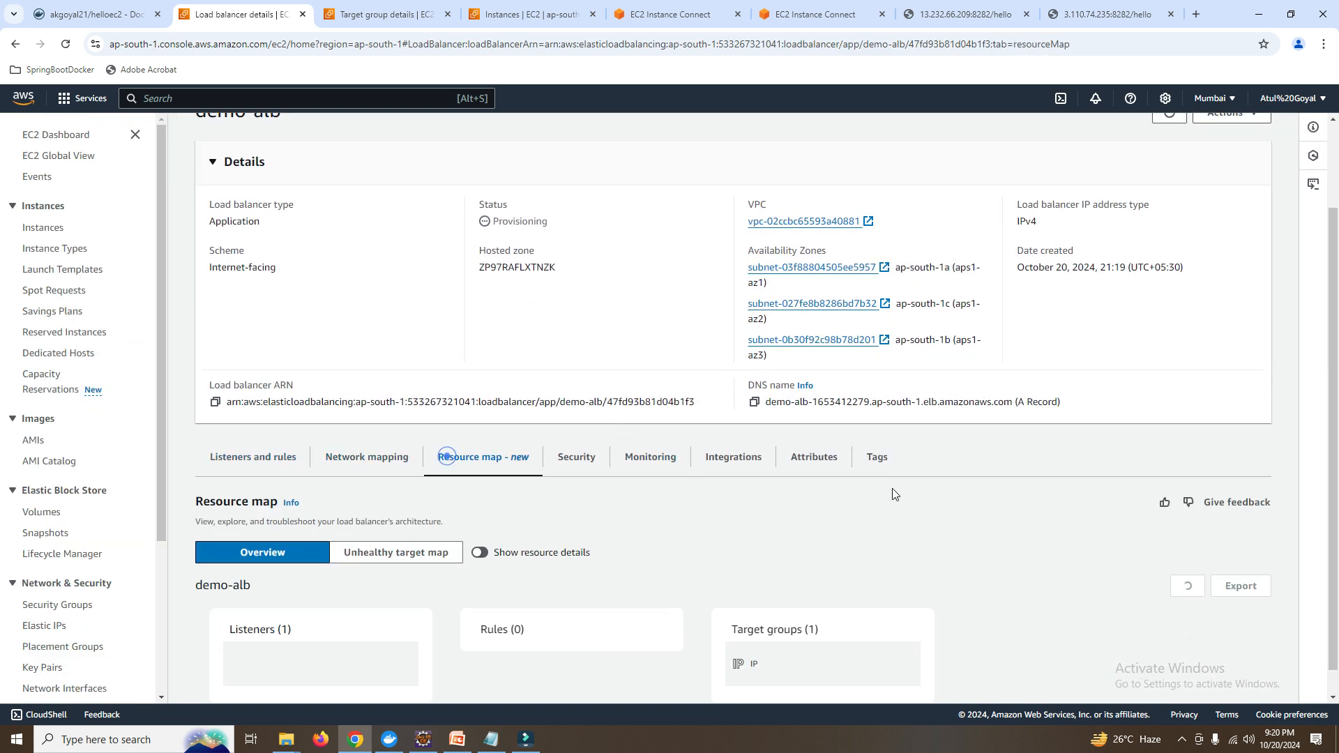
scroll(892, 505, down, 2)
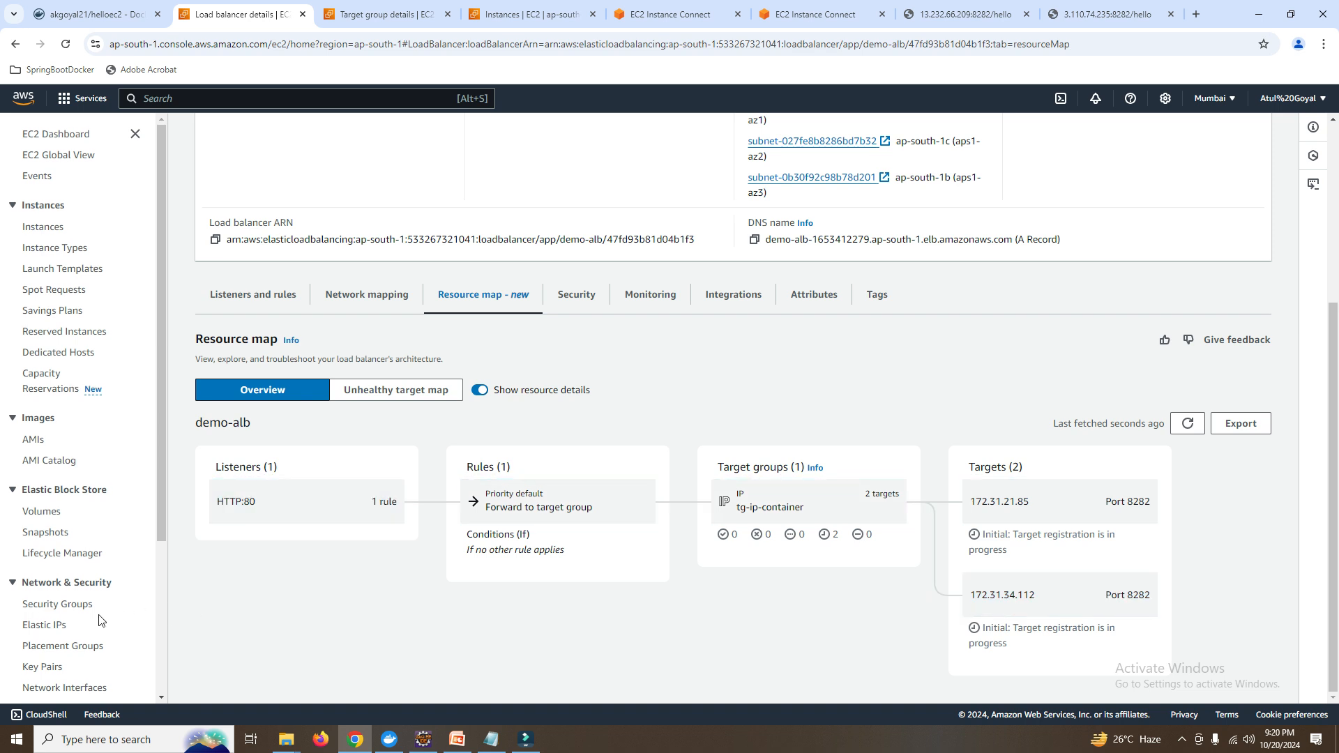
Open the EC2 security groups list in a separate browser tab placed just before the load balancer's tab.
scroll(56, 558, down, 3)
ctrl+click(58, 396)
click(337, 9)
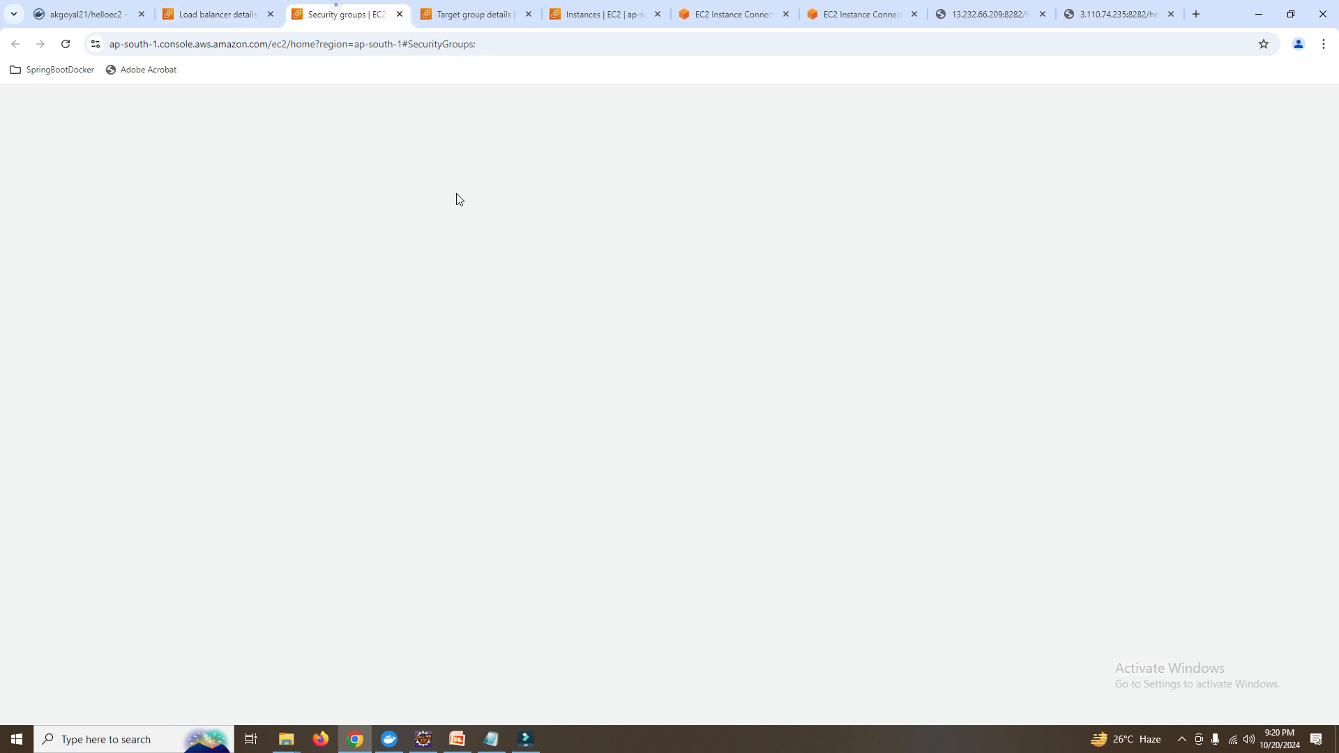
drag(328, 6, 206, 10)
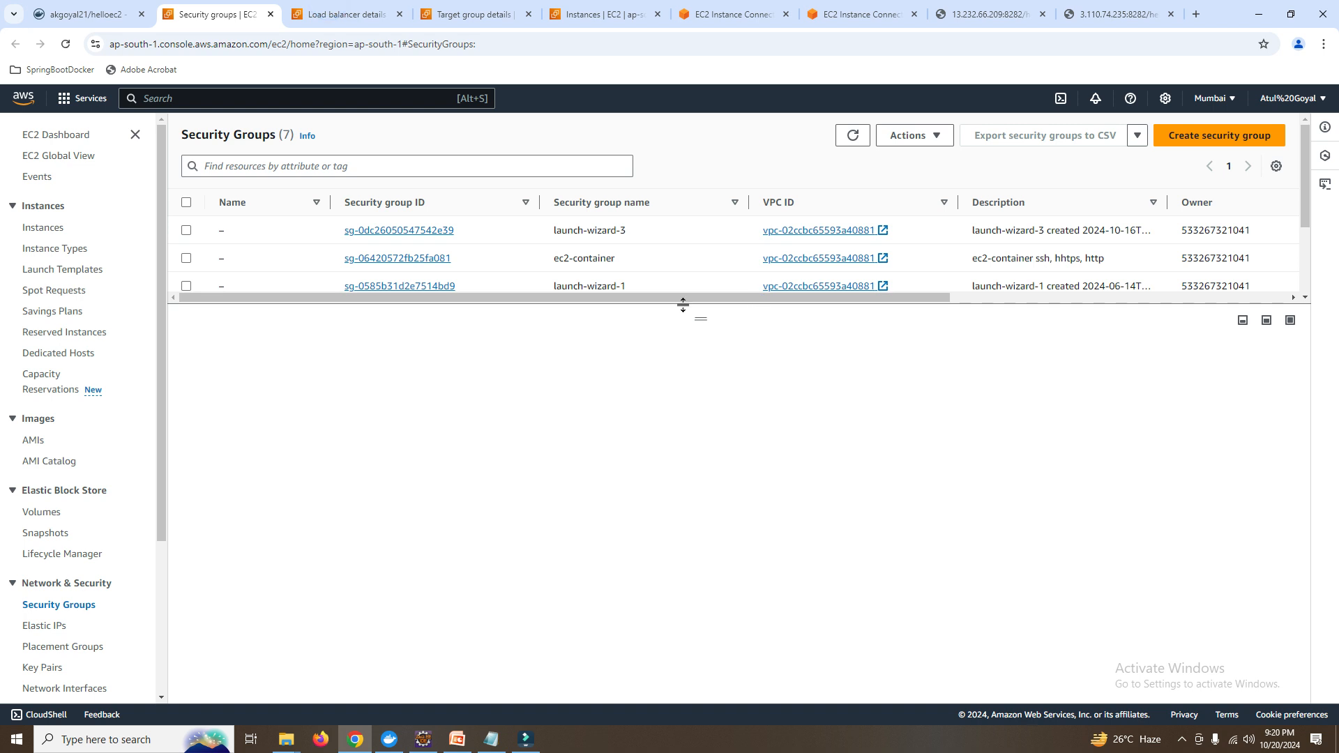
Inspect the inbound rules of the ALB-SG security group, checking the port range and source.
drag(699, 325, 699, 434)
click(606, 370)
drag(697, 429, 722, 338)
click(286, 415)
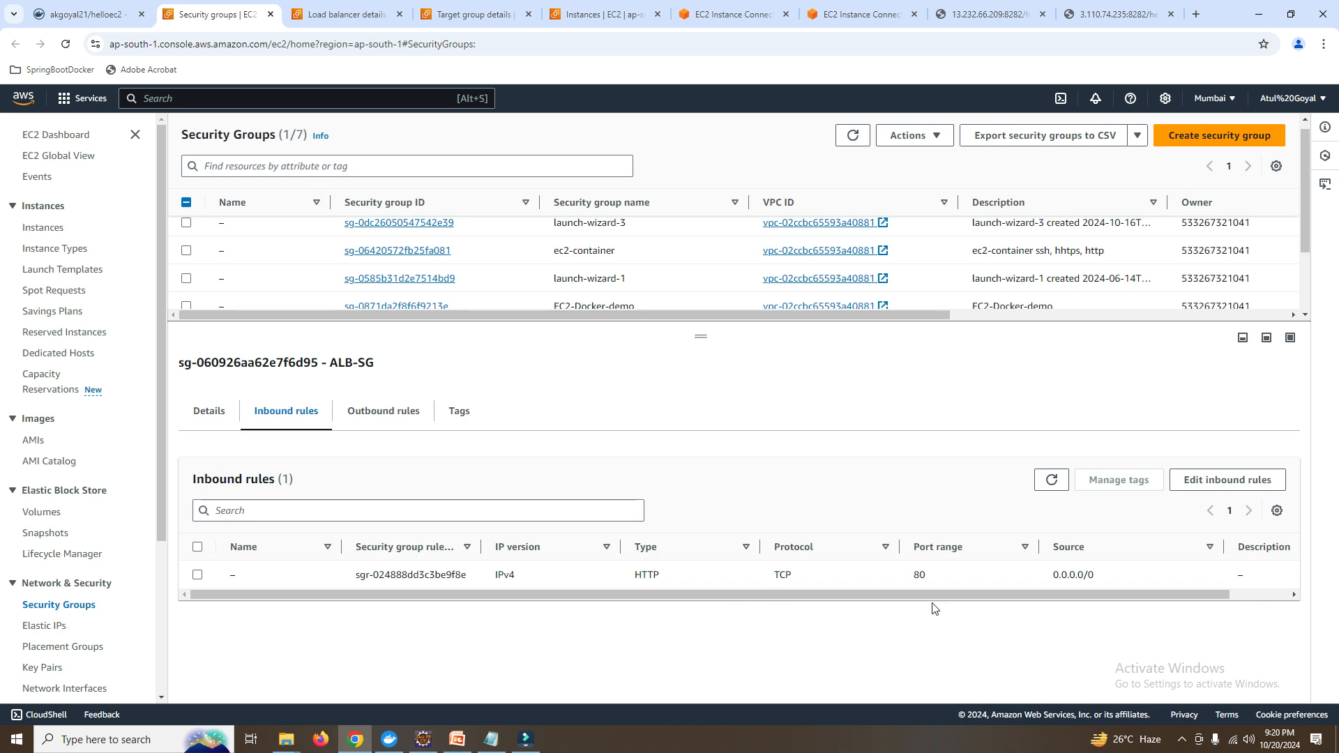
drag(853, 595, 934, 597)
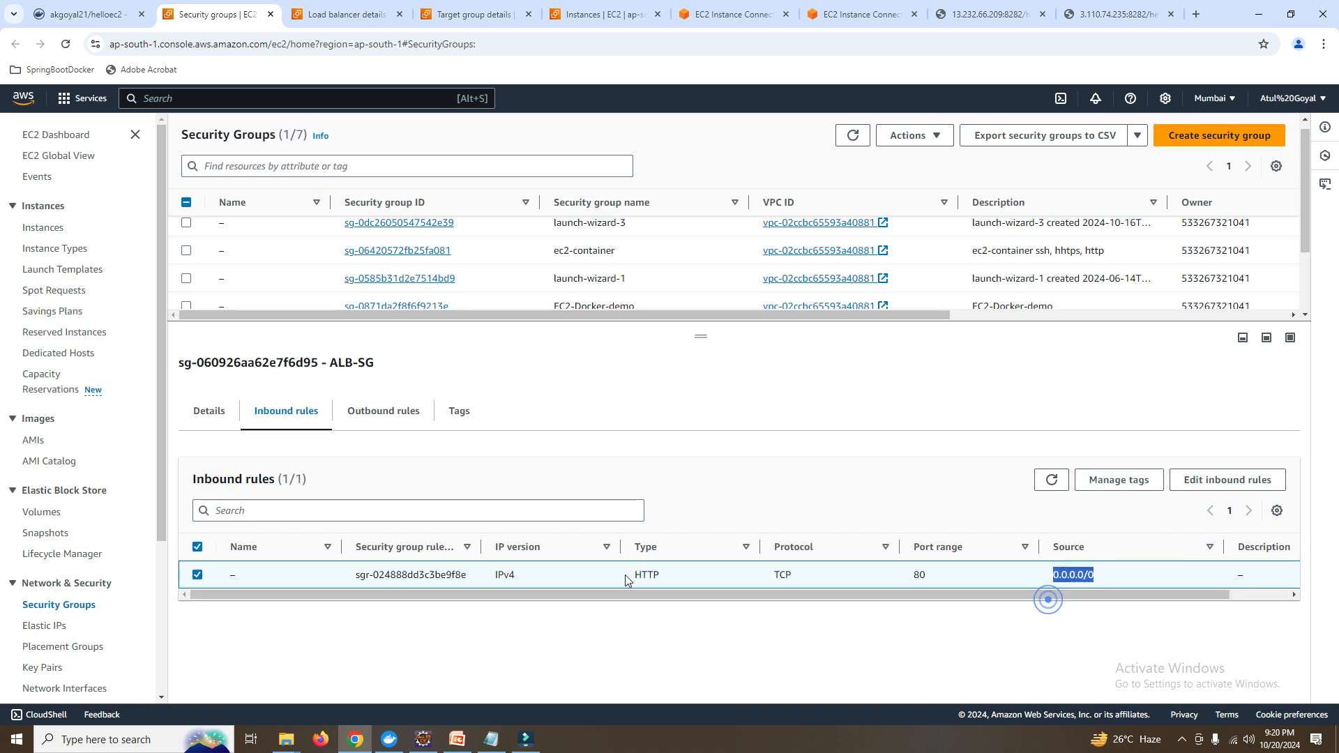
Inspect the inbound rules of the EC2-Docker-demo security group, checking the port and source of the ALB-SG rule.
drag(704, 334, 700, 422)
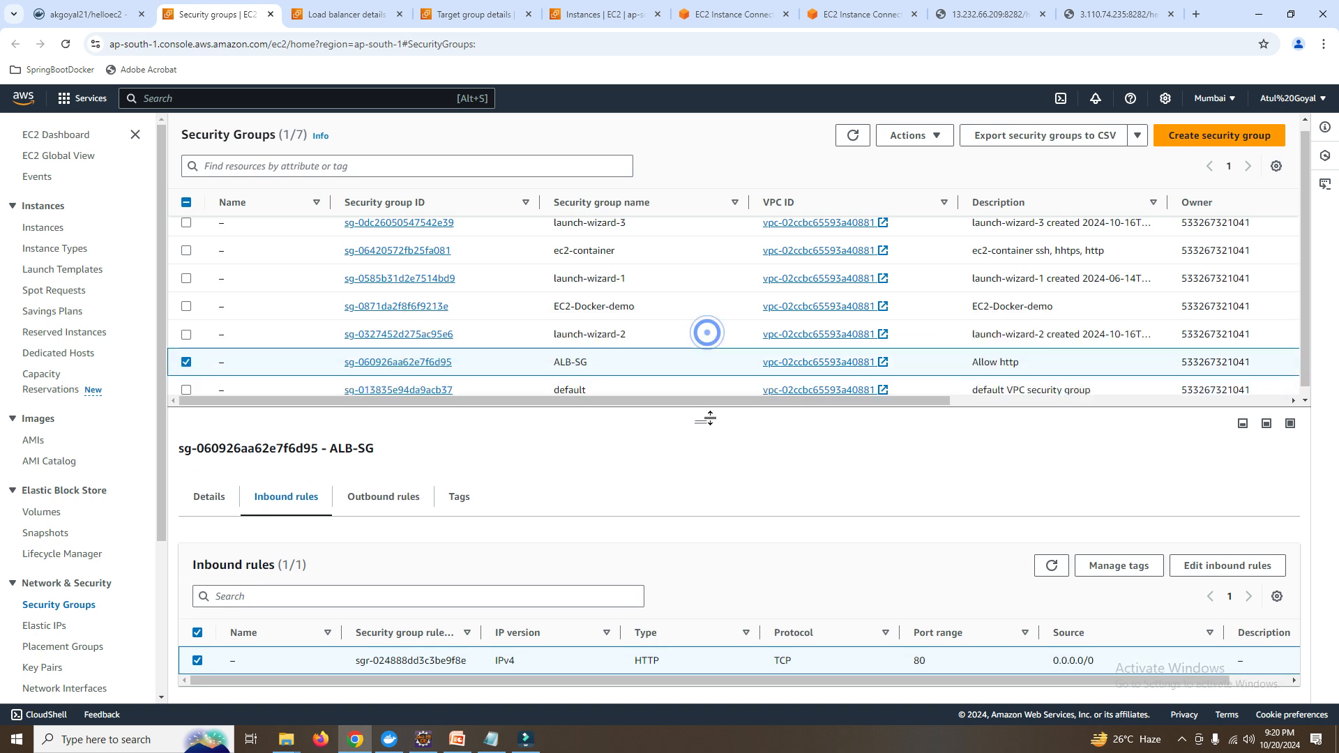
click(188, 363)
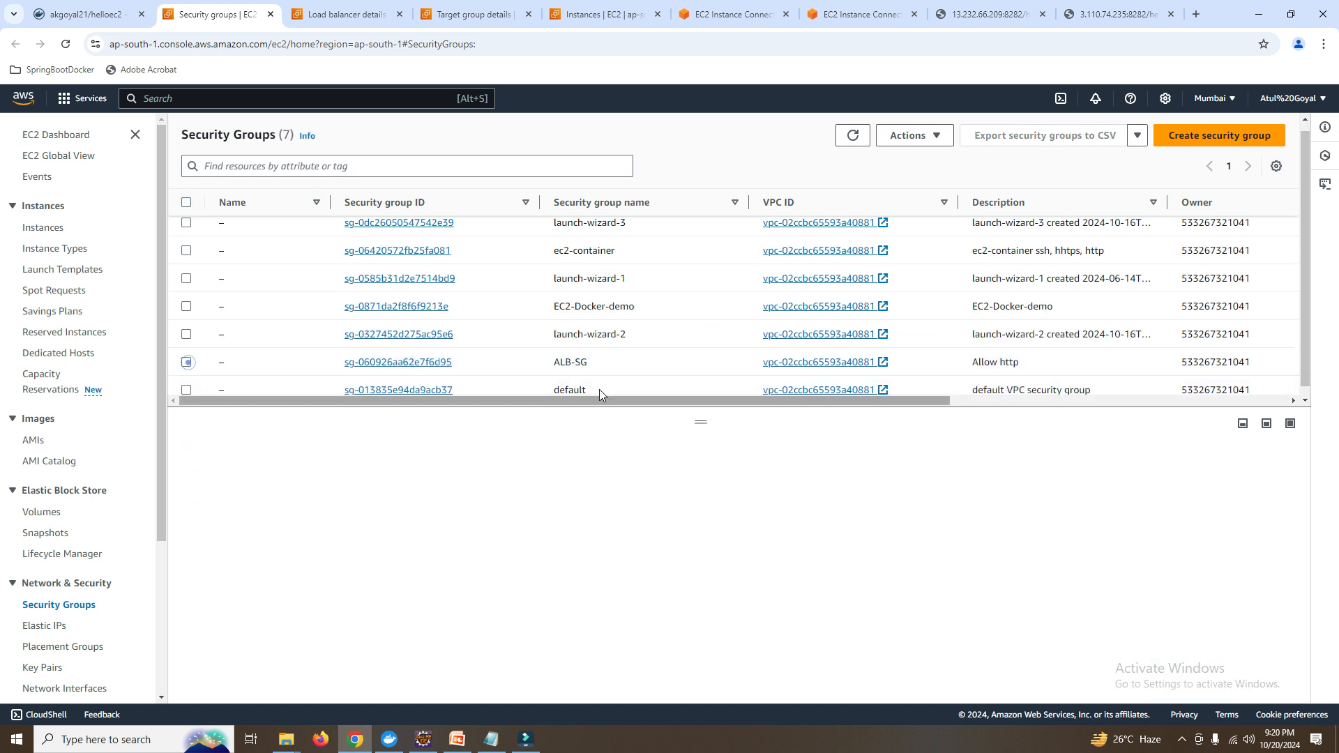
click(649, 309)
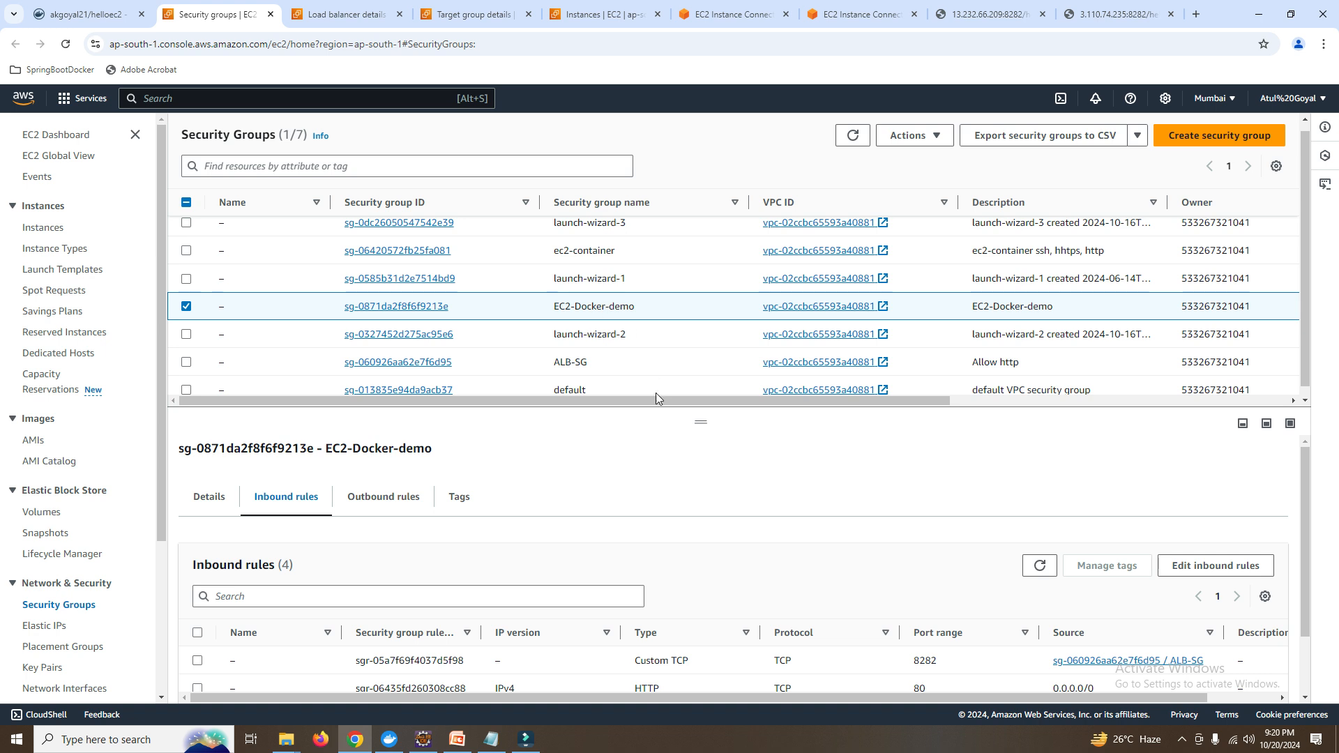
drag(701, 422, 701, 333)
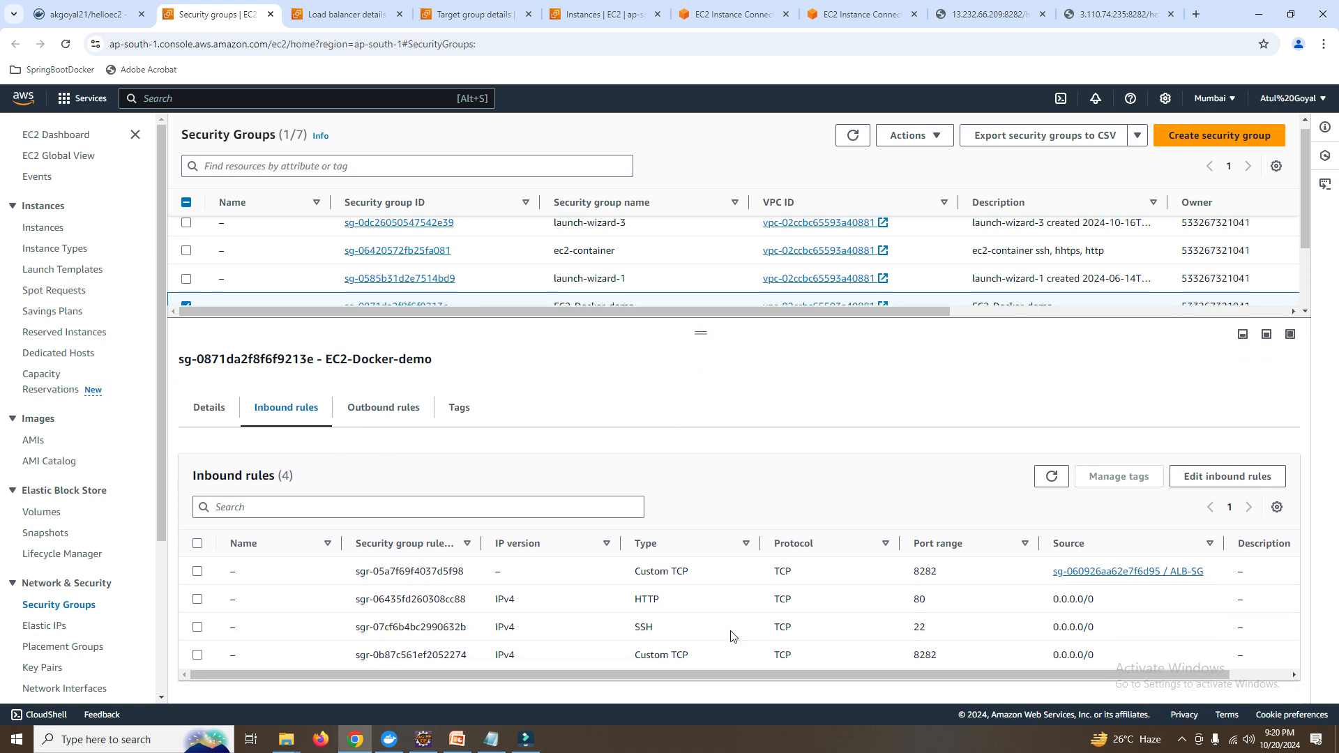
drag(1205, 572, 1163, 572)
drag(909, 572, 943, 576)
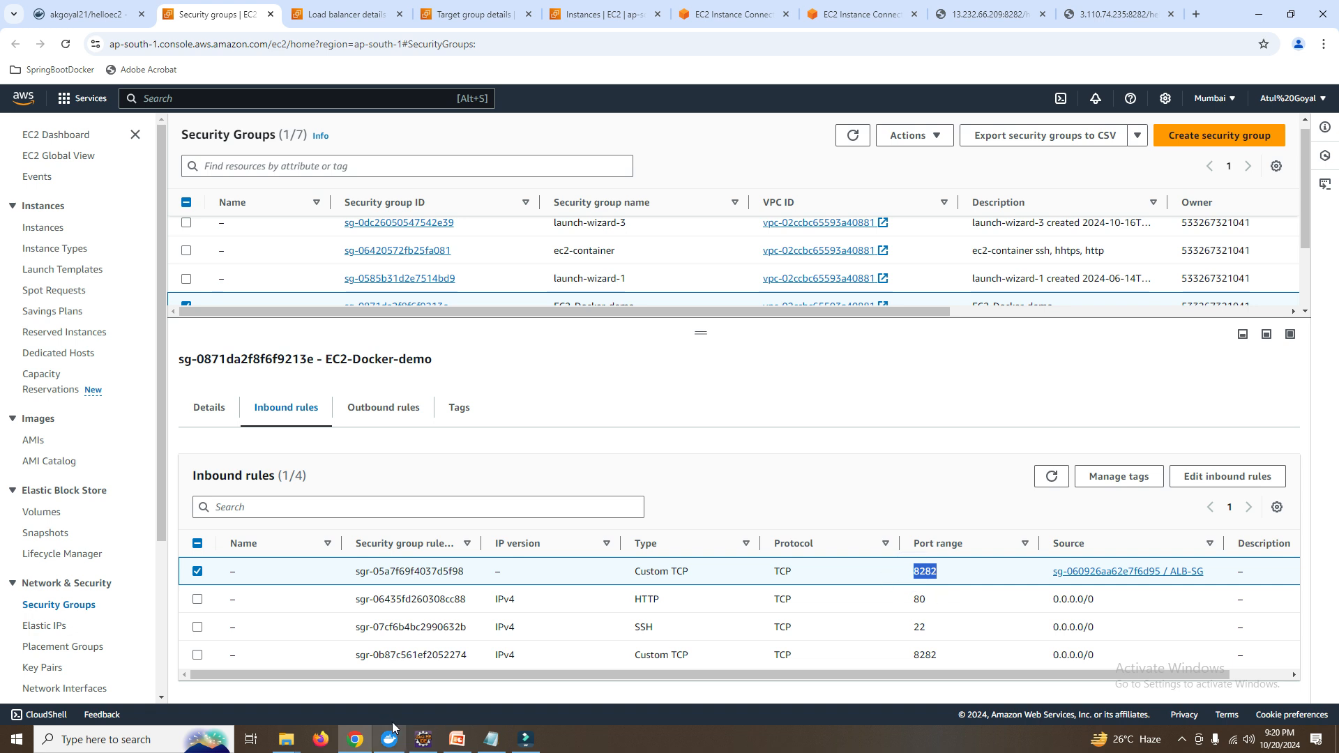
Switch to PowerPoint and examine the ALB+EC2+Security Groups slide, following the paths between users, load balancer and EC2 instances.
click(457, 739)
click(59, 613)
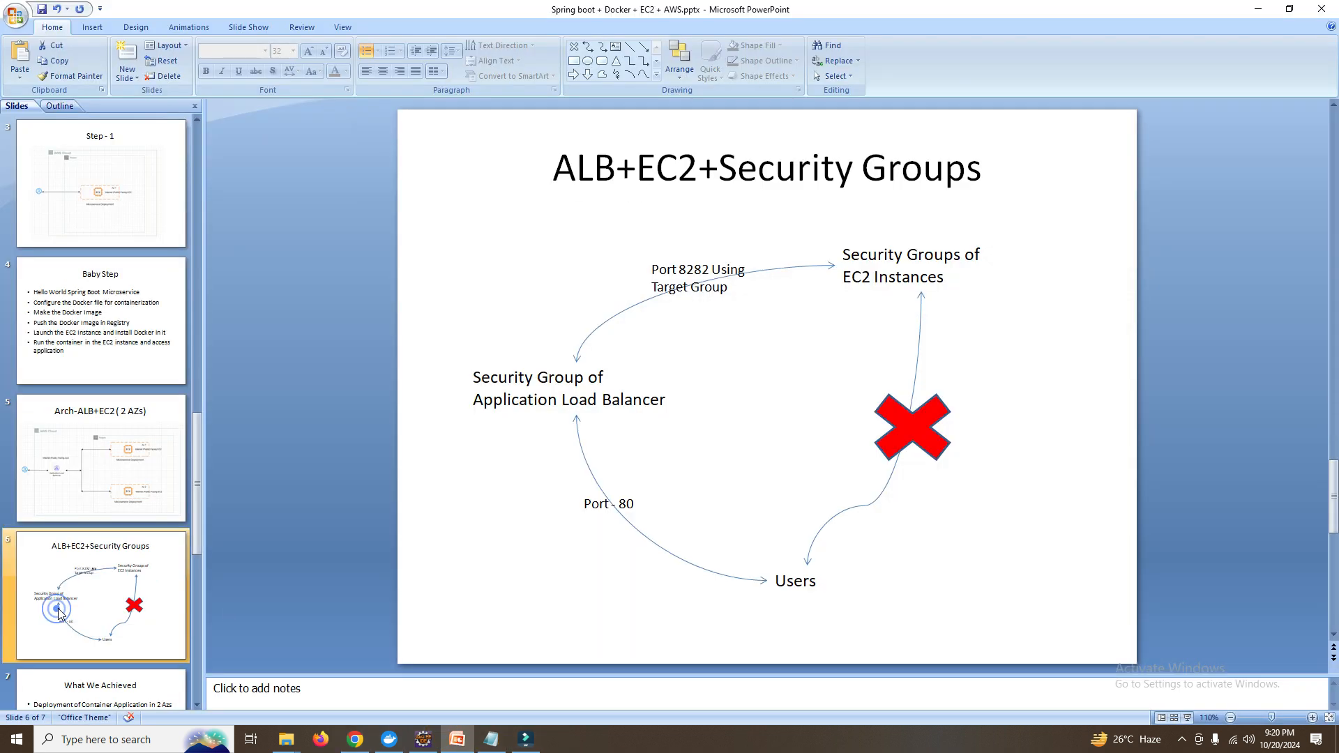
click(793, 582)
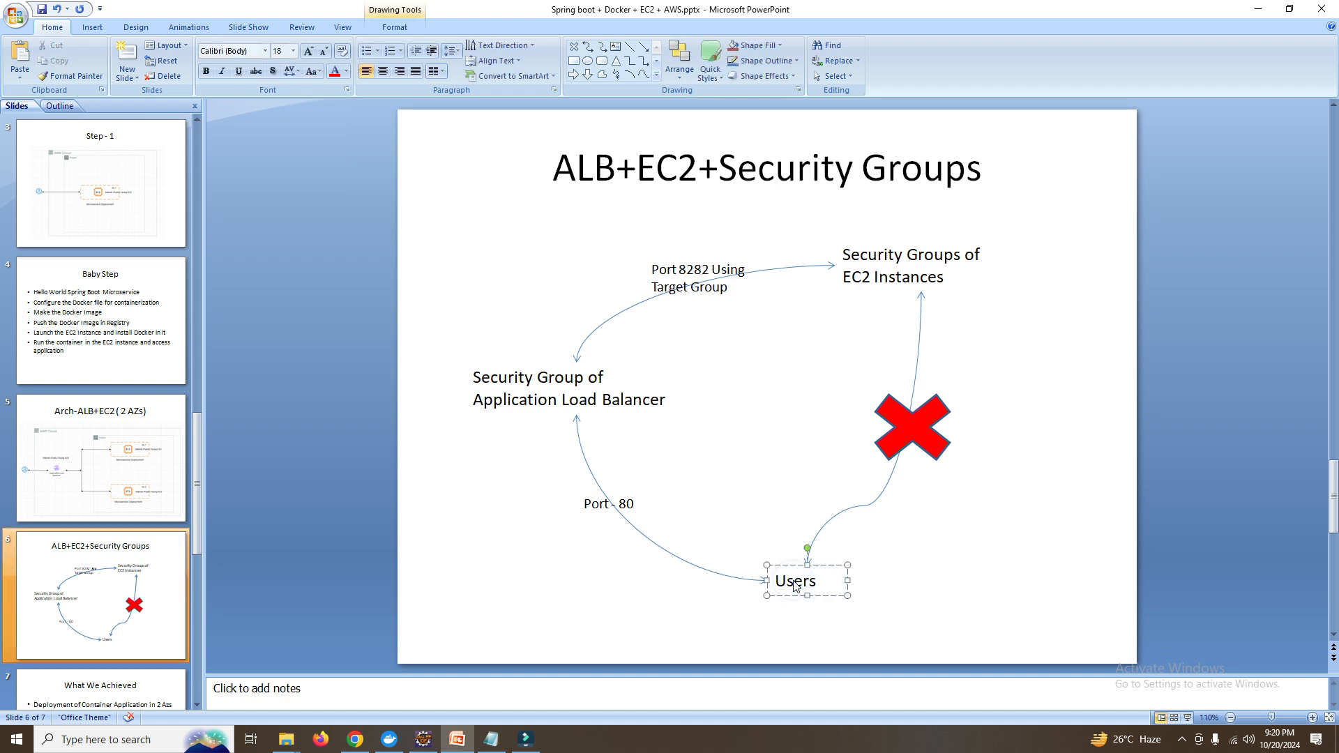
click(491, 382)
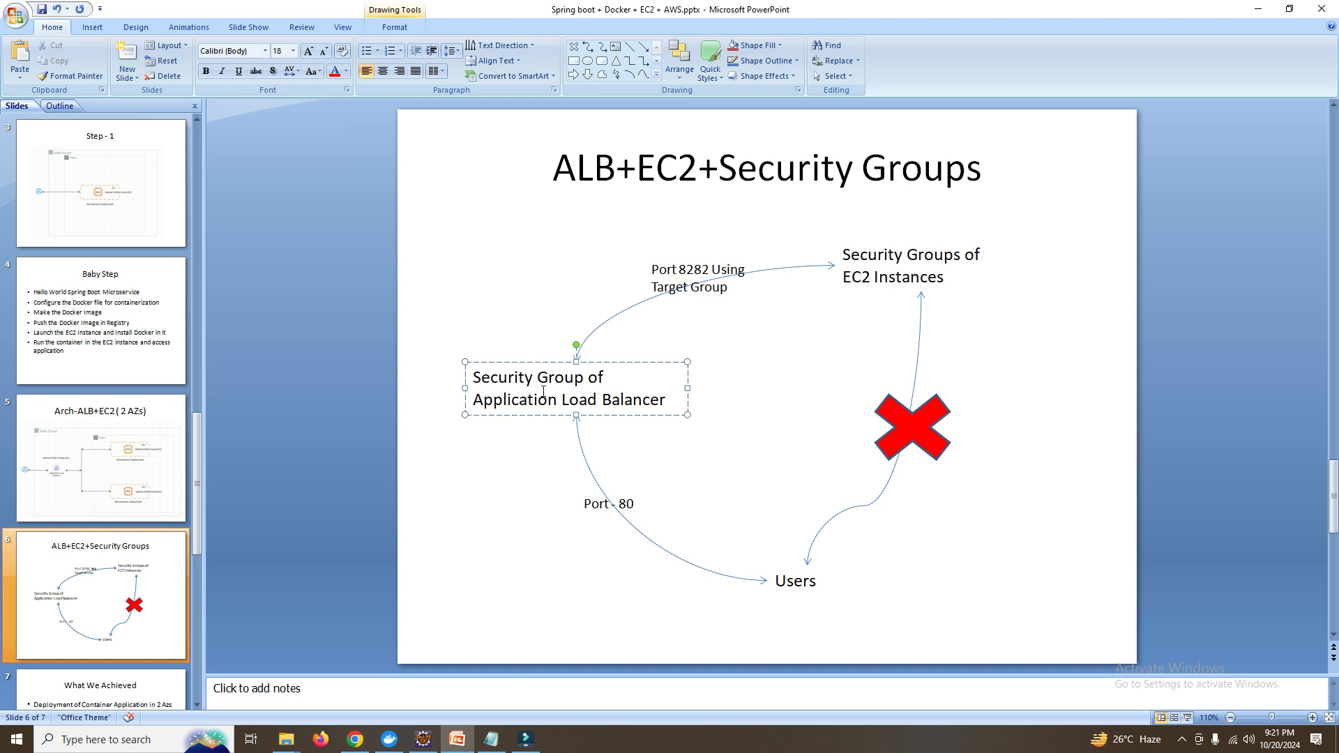
double_click(918, 273)
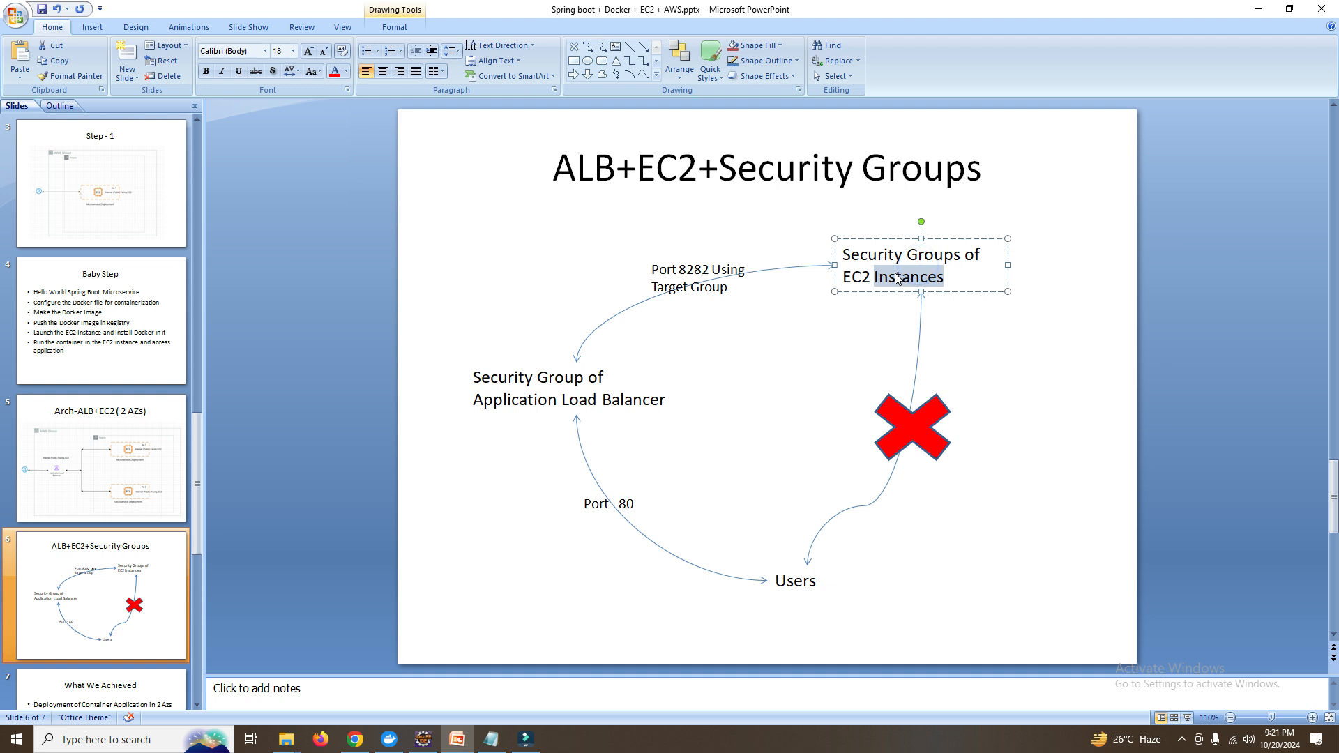
click(835, 263)
click(510, 380)
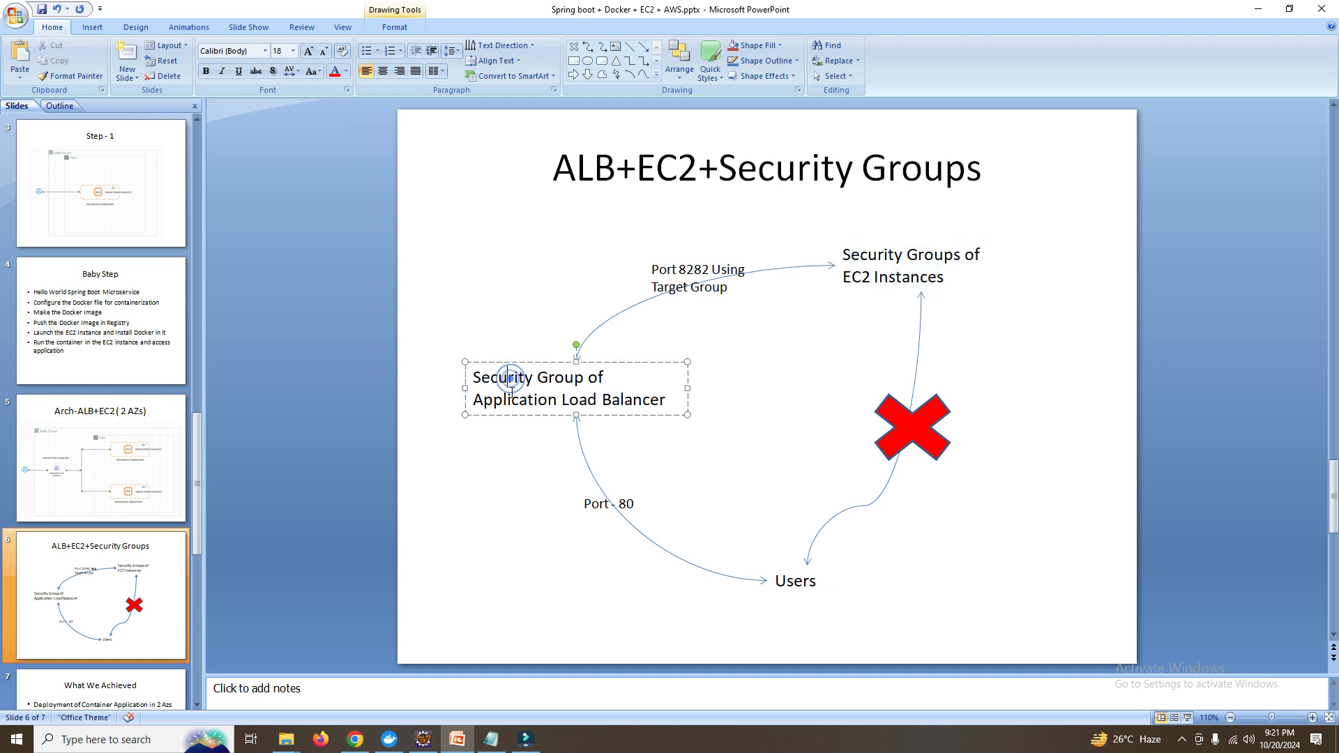
click(913, 256)
click(529, 400)
click(701, 269)
double_click(694, 269)
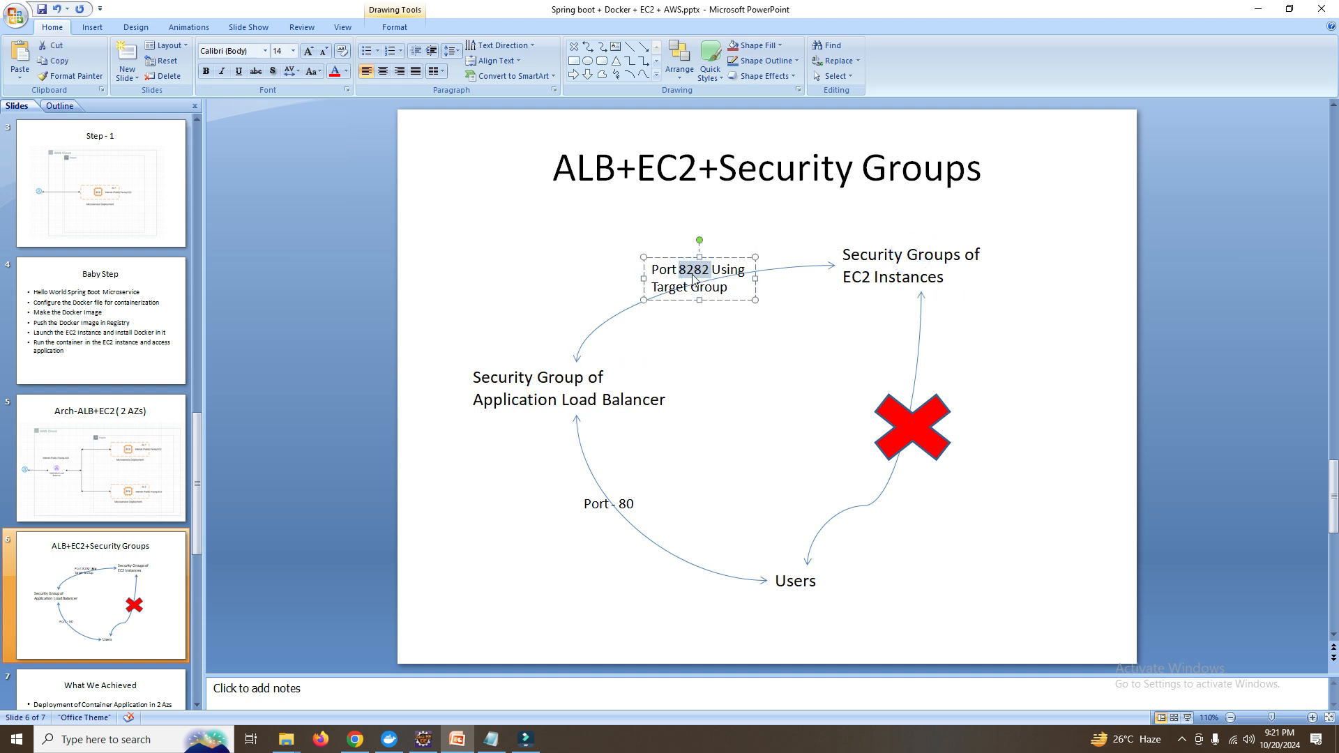
click(585, 359)
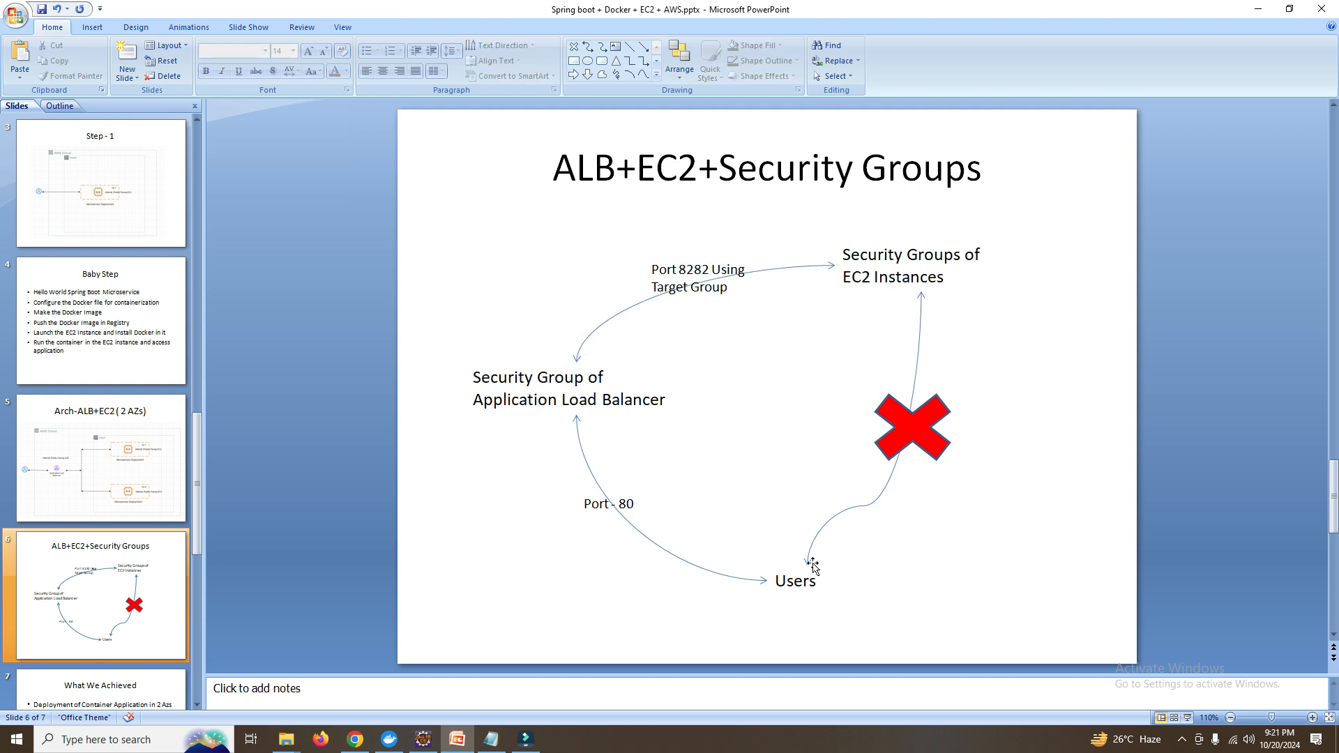
click(797, 579)
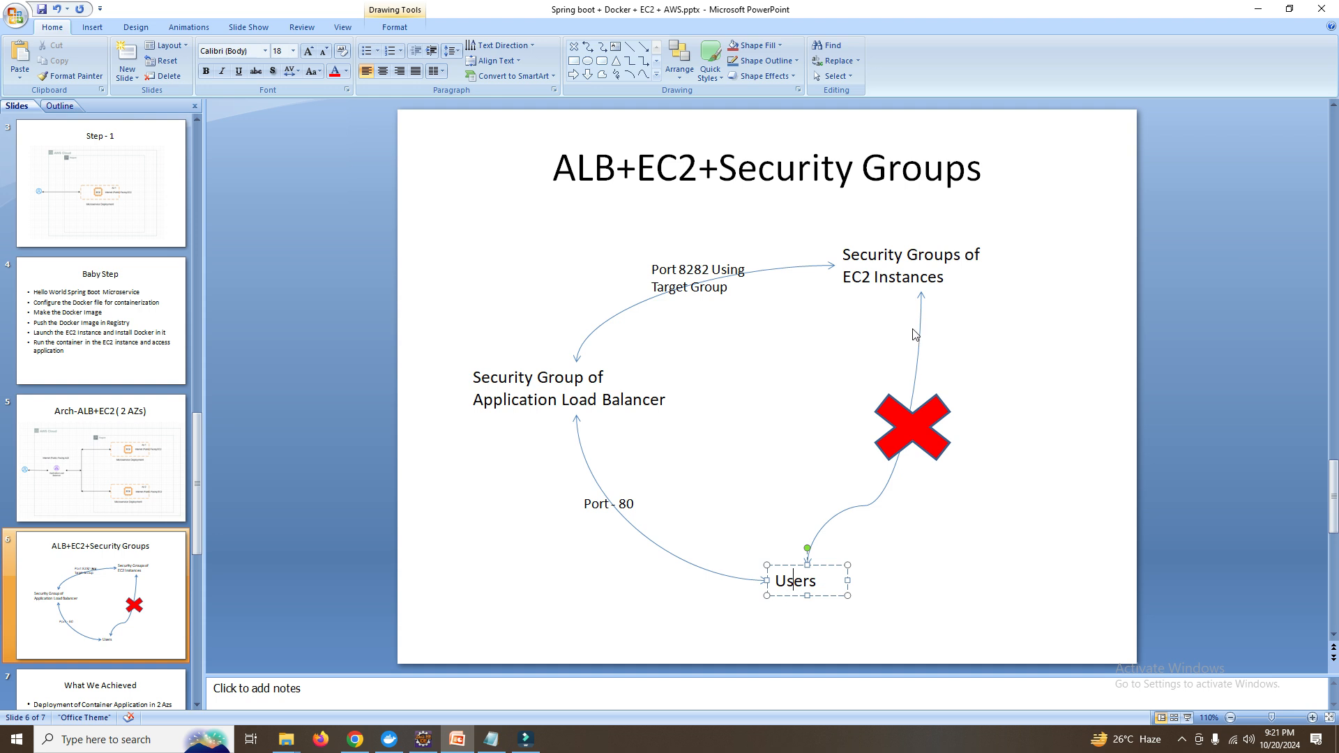
Switch to Chrome and reload the hello pages at 13.232.66.209:8282 and 3.110.74.235:8282 to test direct instance access.
click(355, 739)
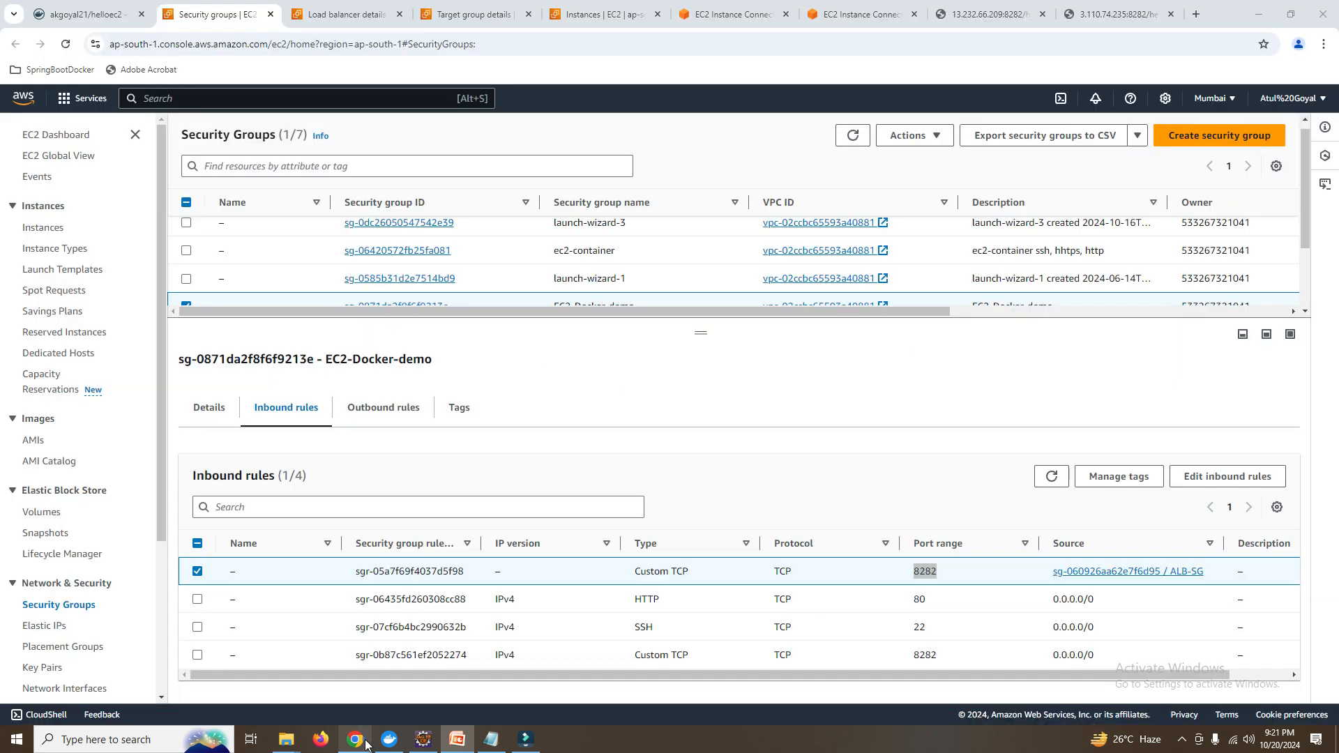
click(987, 14)
click(61, 37)
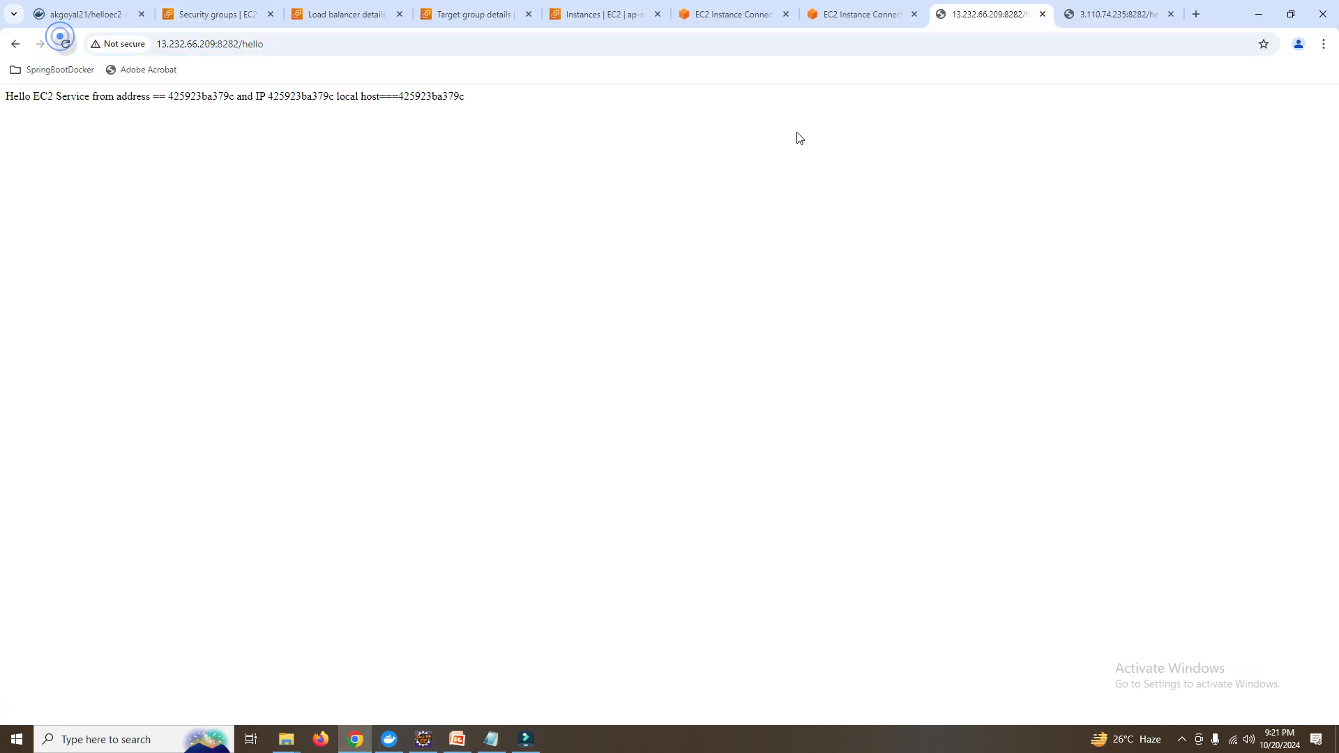
click(1110, 6)
click(64, 42)
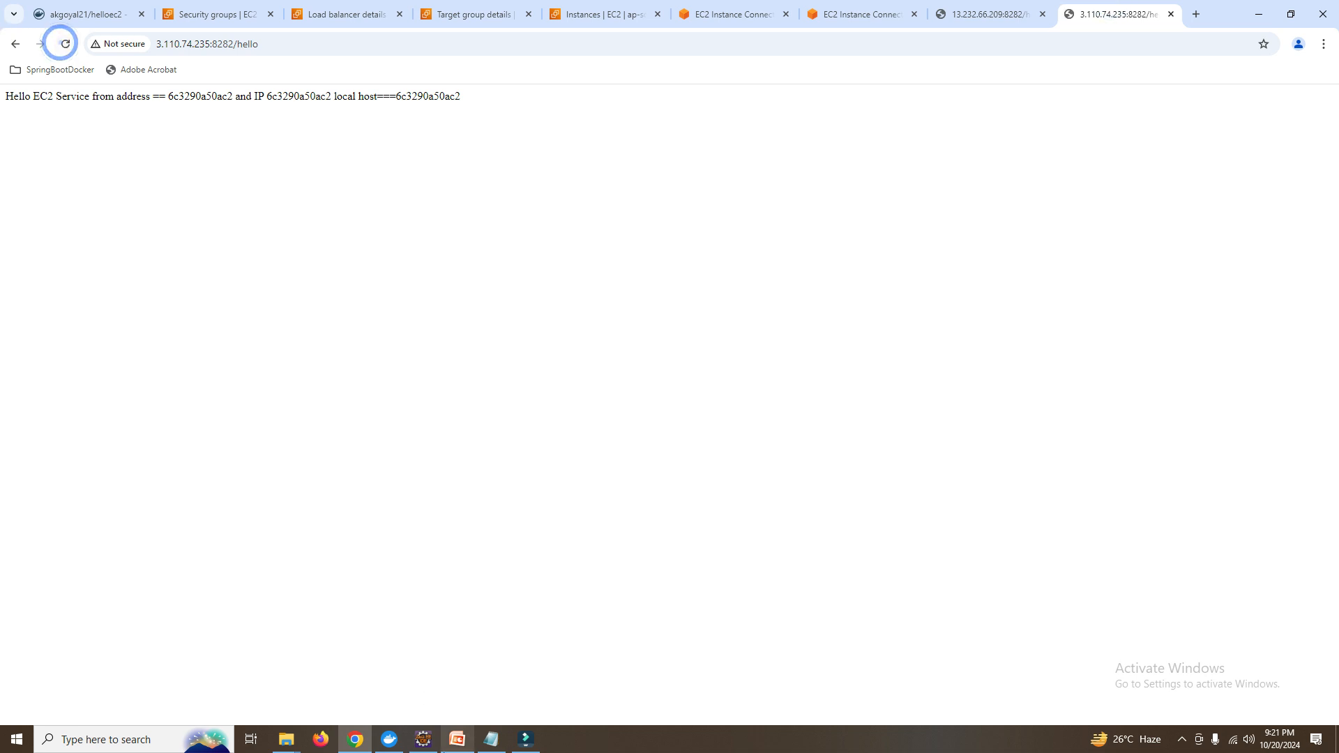
Return to PowerPoint and re-examine the crossed-out path between users and the EC2 instances' security groups.
click(458, 739)
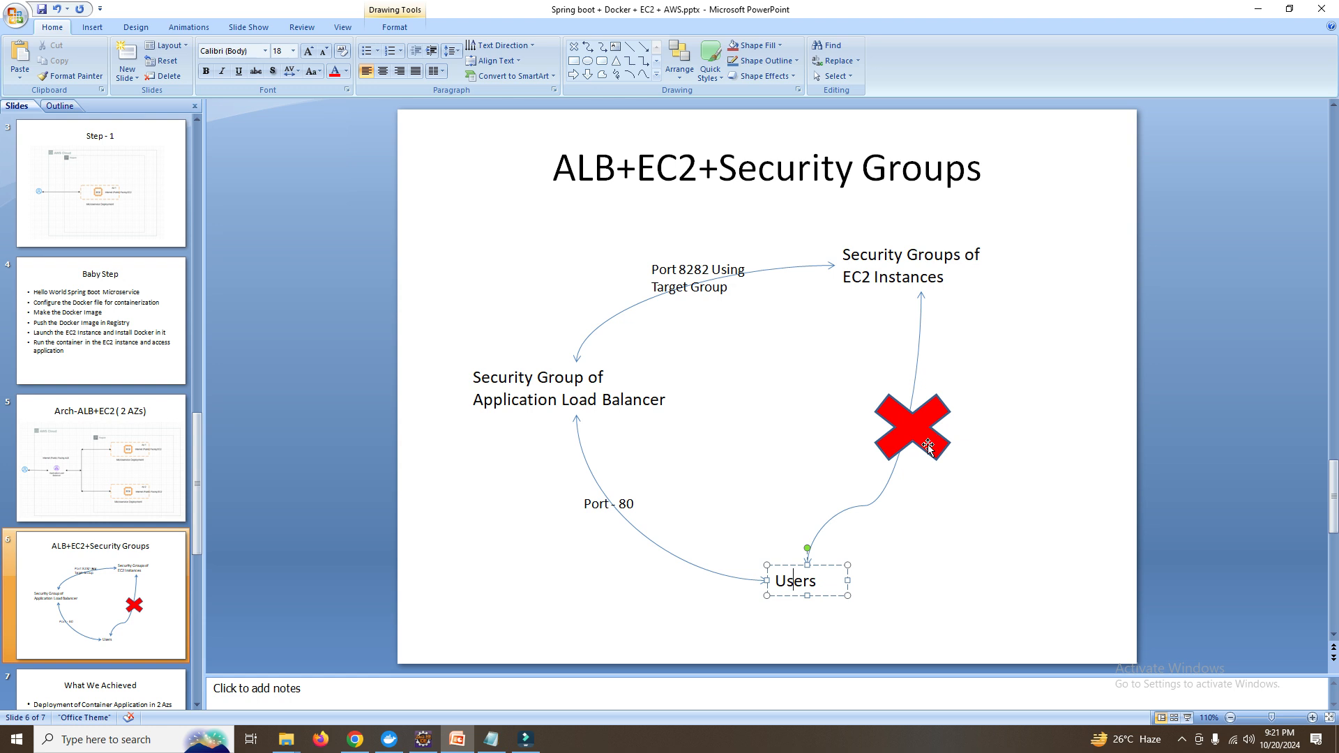
click(944, 546)
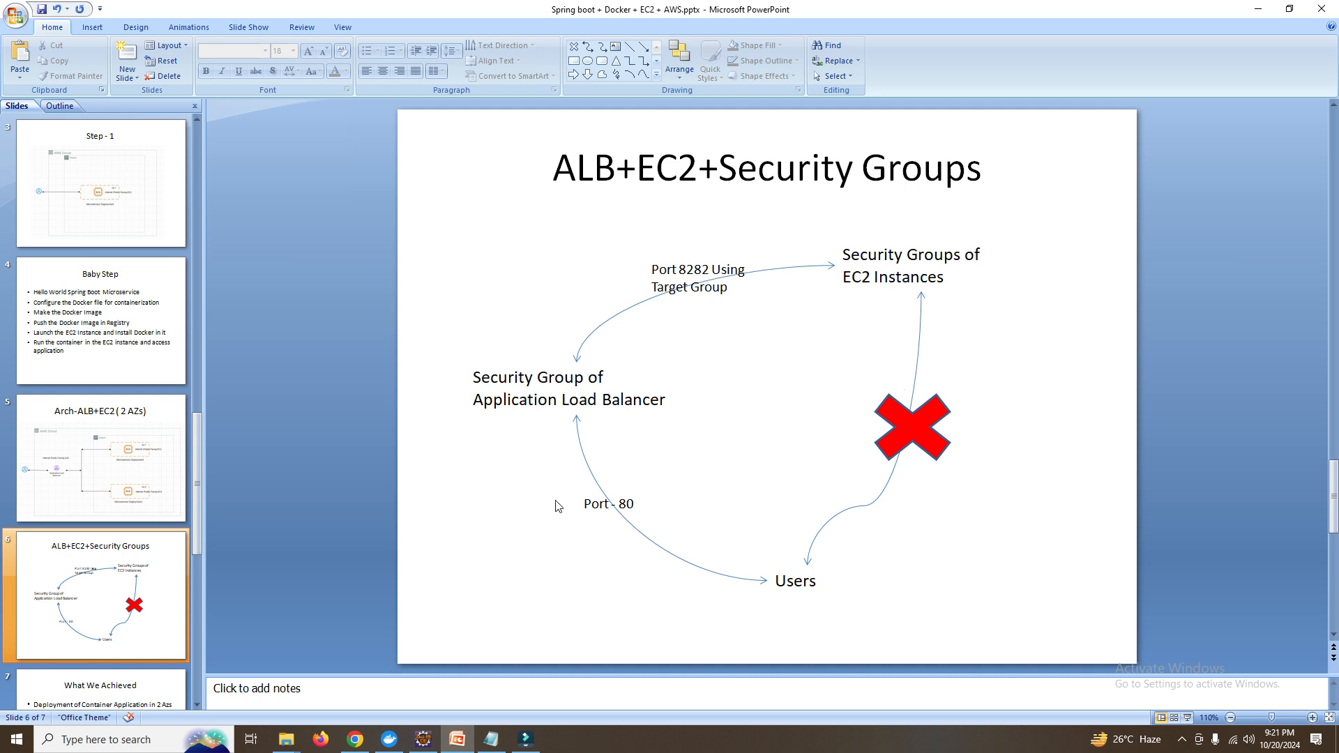
scroll(558, 503, down, 1)
scroll(568, 499, up, 1)
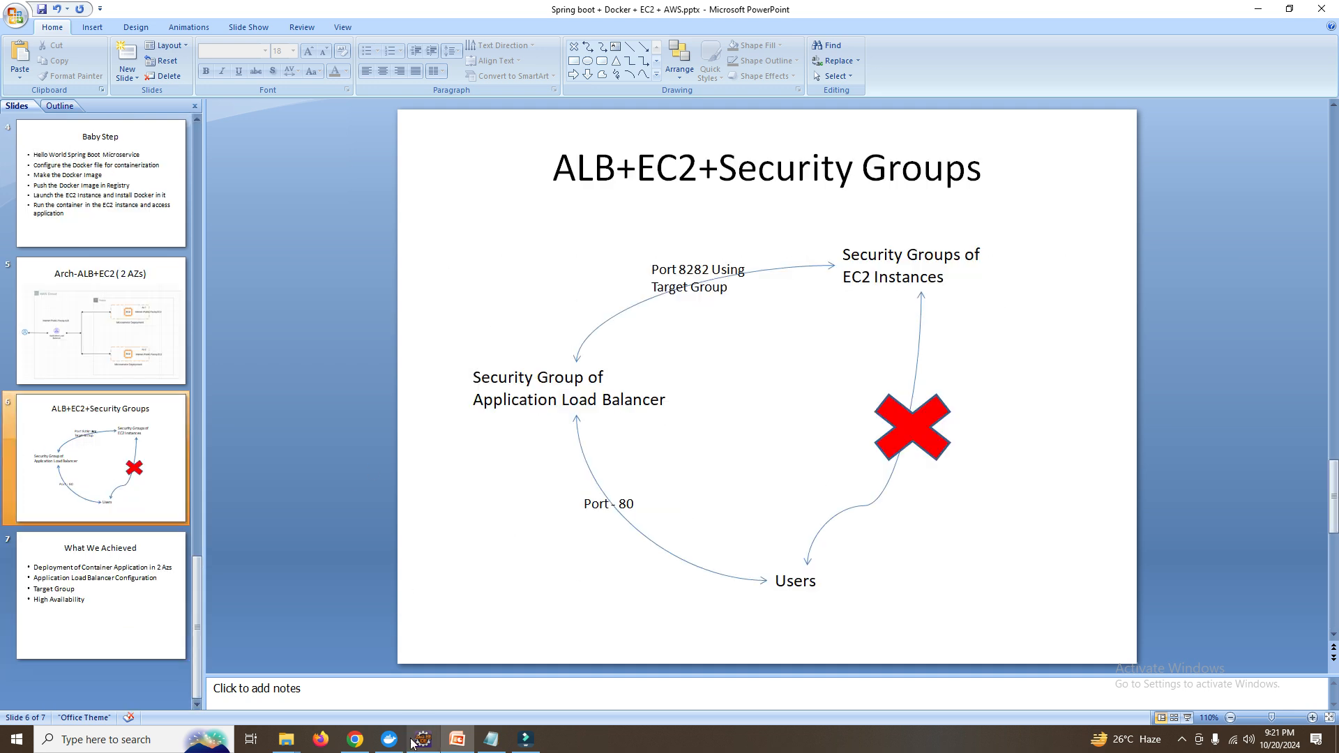
Switch back to Chrome and view demo-alb's resource map to check the status of its targets.
click(355, 739)
click(353, 17)
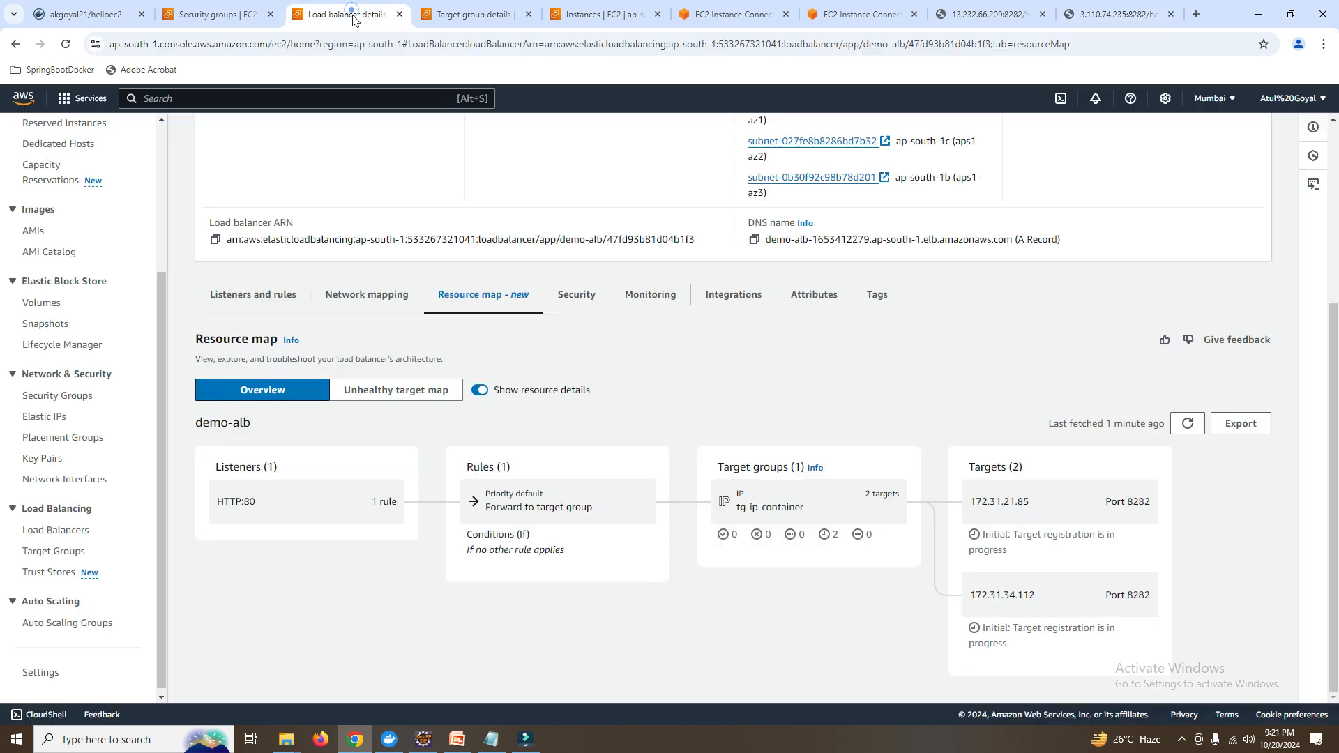
Refresh demo-alb's resource map, then review the details and registered targets of target group tg-ip-container.
click(1188, 423)
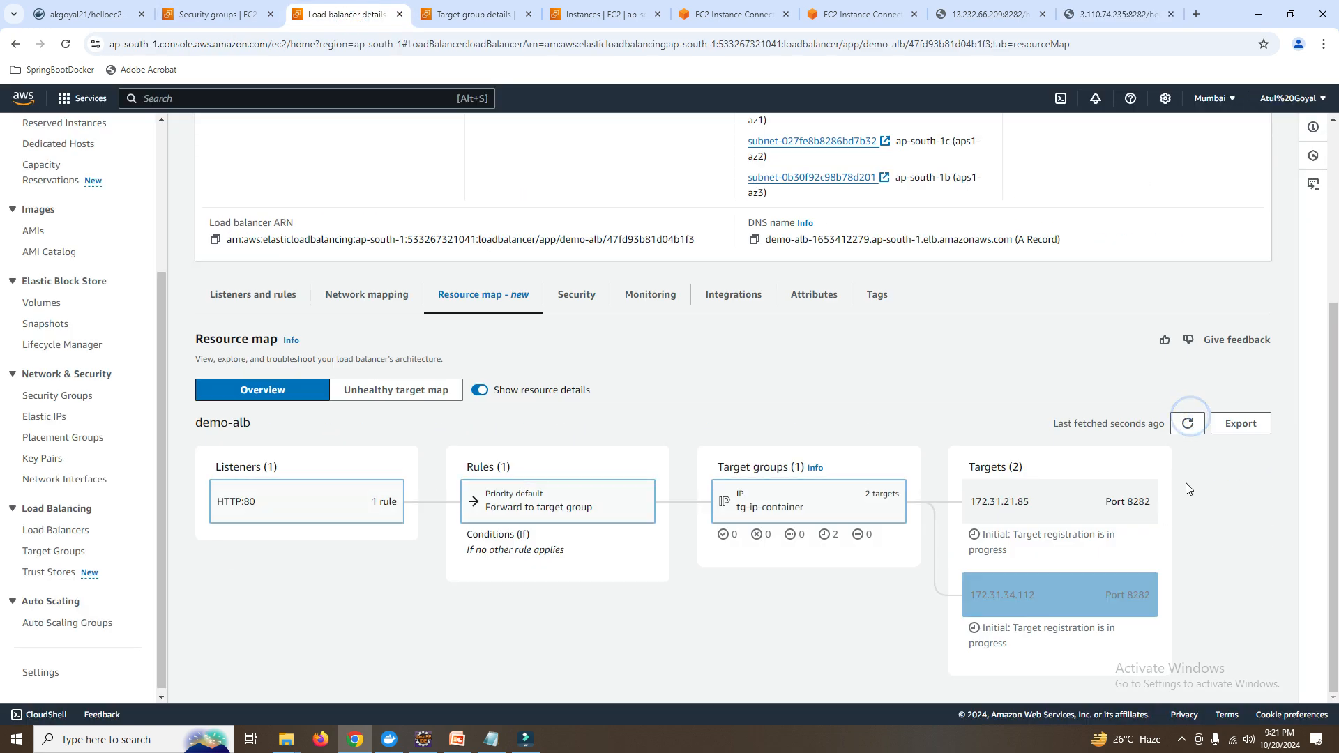
click(460, 16)
click(1041, 511)
scroll(649, 644, down, 3)
scroll(593, 585, up, 3)
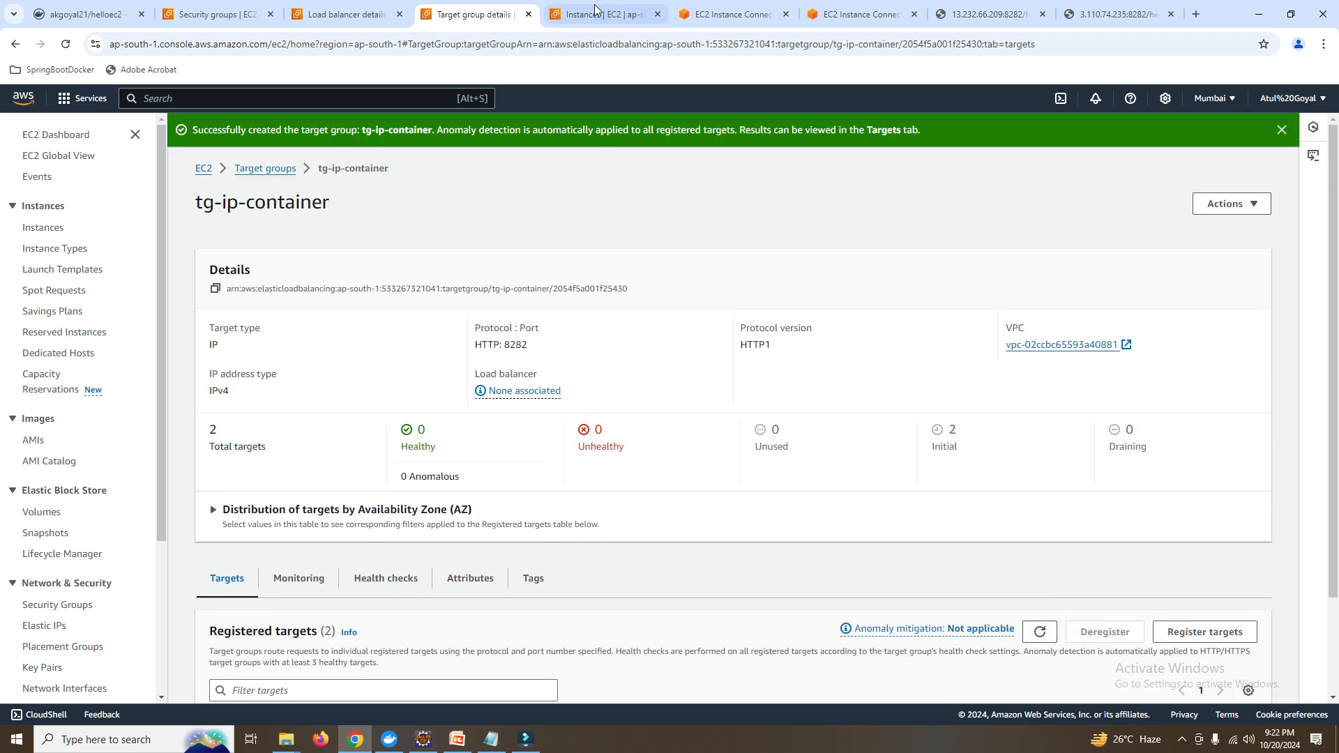
Open the EC2-Docker-demo security group from the security details of instance EC2-Sub-1c.
click(603, 14)
click(859, 130)
click(555, 209)
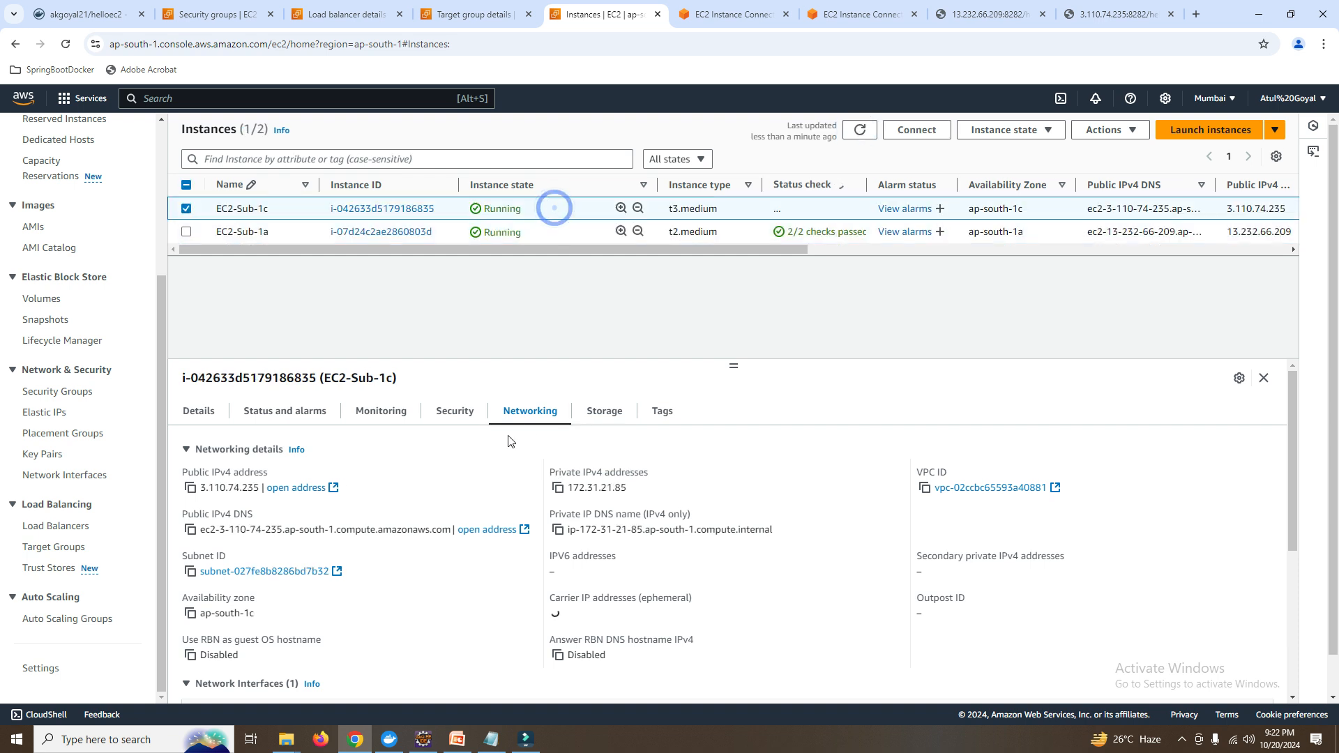
click(455, 412)
drag(729, 366, 742, 315)
scroll(698, 363, down, 3)
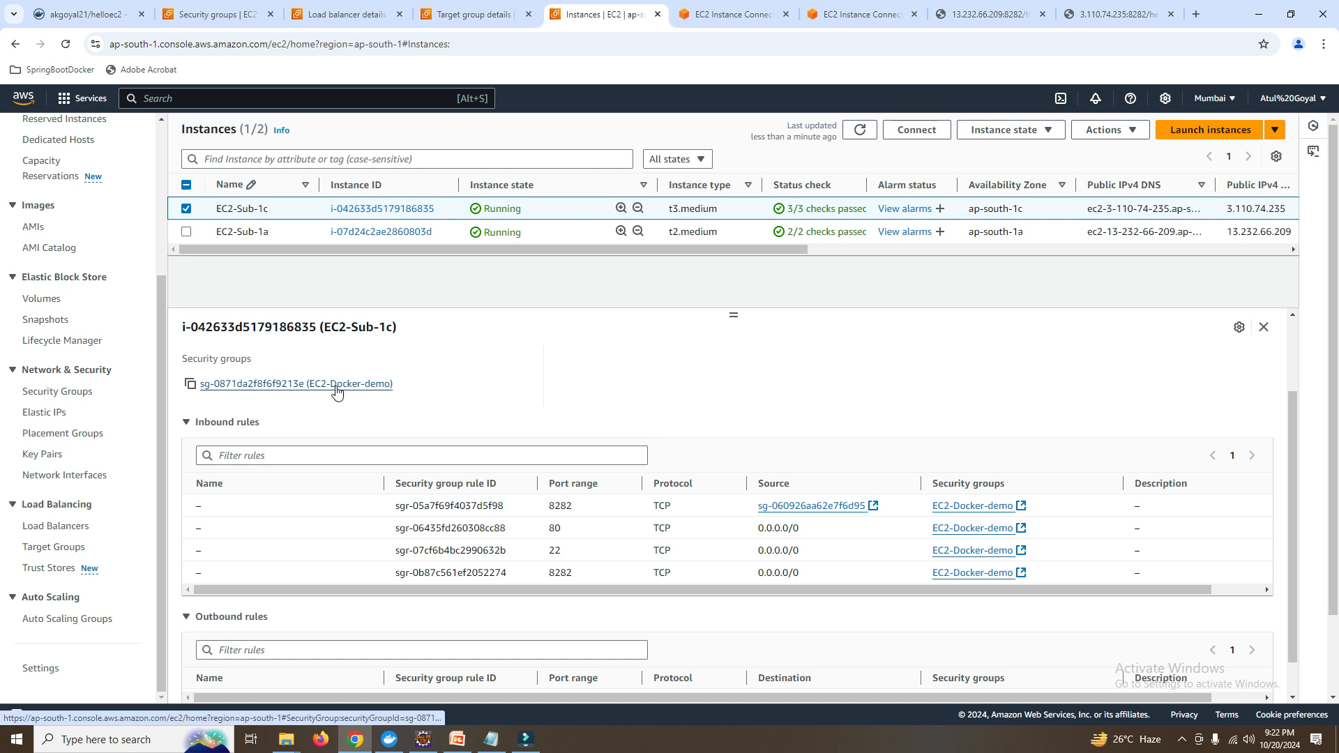
click(337, 386)
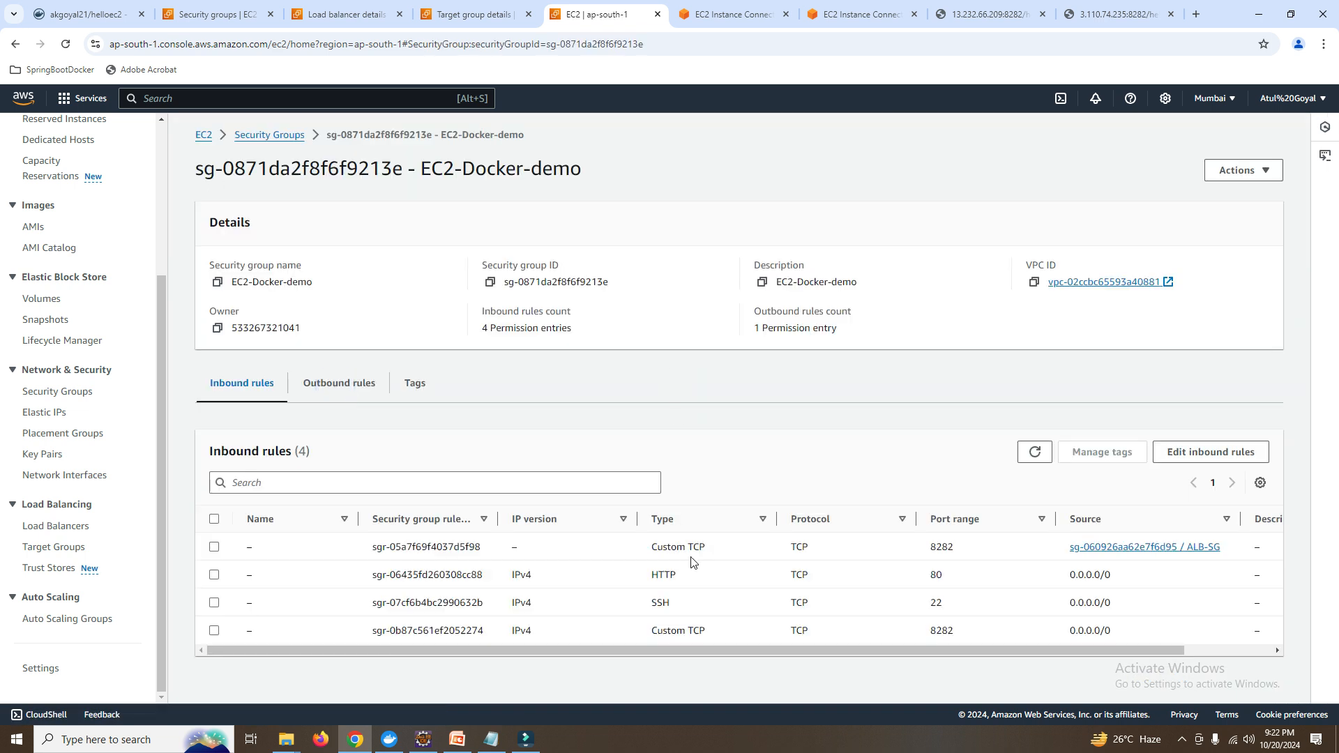
Examine EC2-Docker-demo's inbound rules for ports 8282, 80 and 22, and compare the SSH rule with the instance's terminal session.
drag(785, 553, 961, 553)
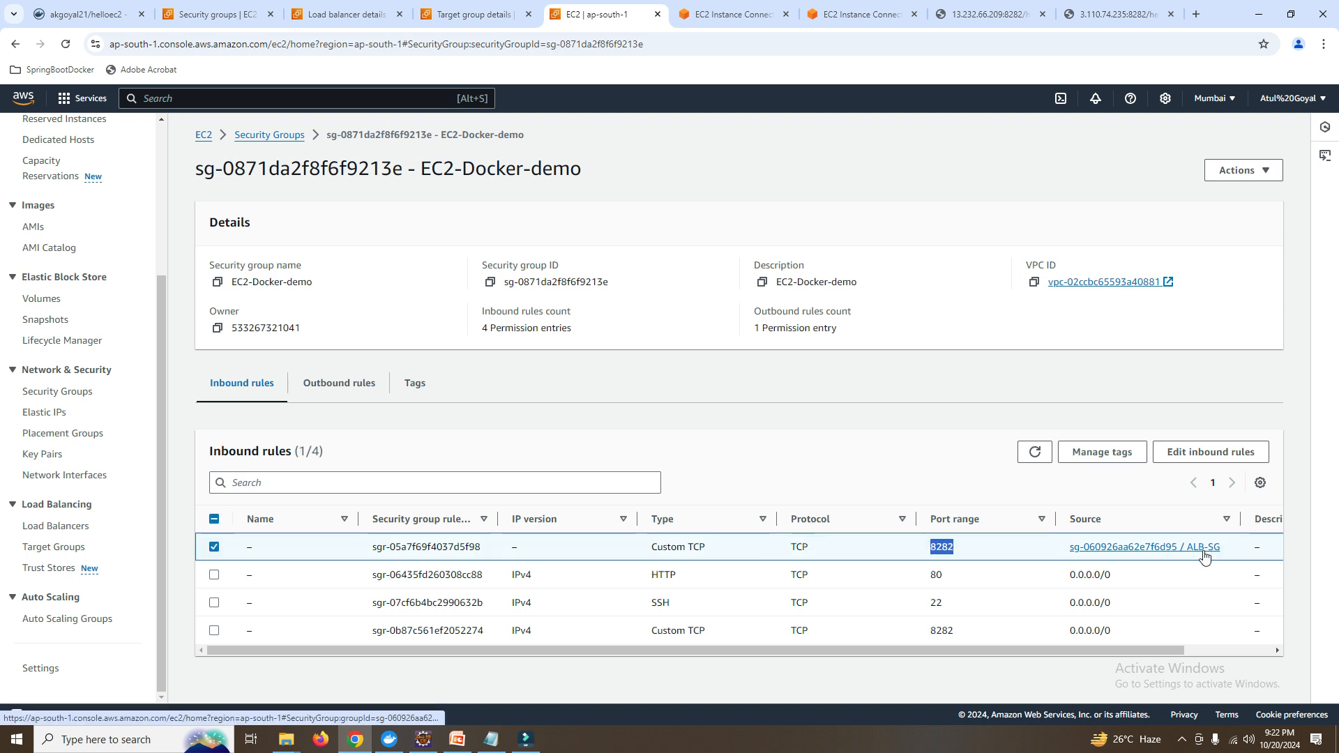
drag(745, 575, 897, 584)
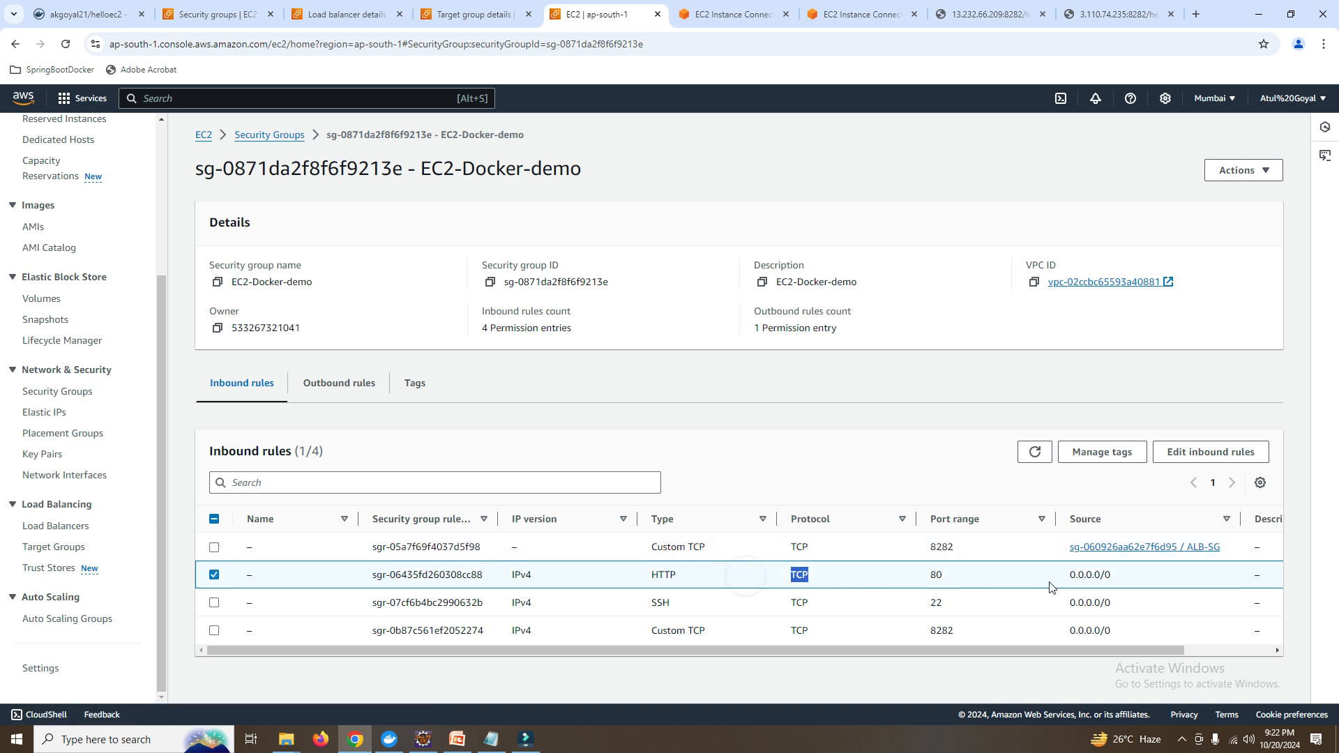
drag(1051, 587, 1121, 586)
drag(907, 574, 949, 576)
drag(924, 633, 965, 636)
drag(623, 601, 1119, 611)
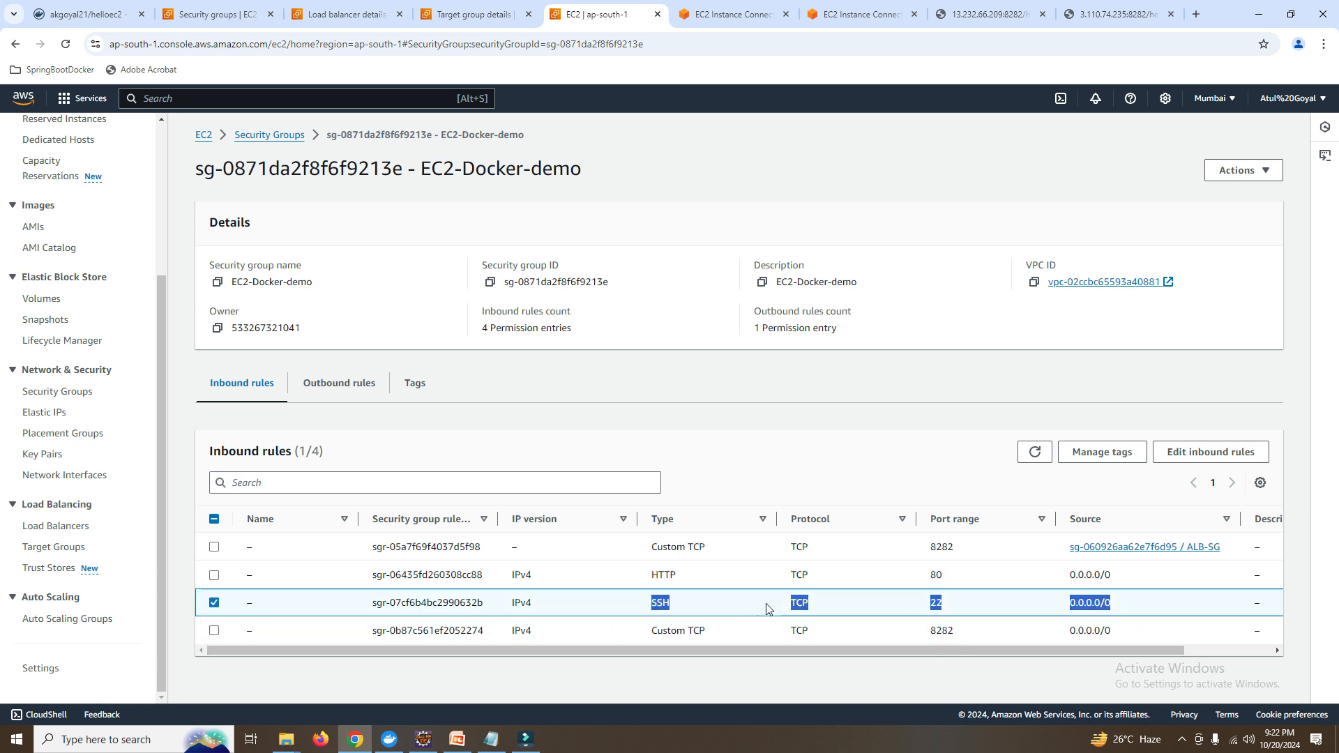
click(732, 14)
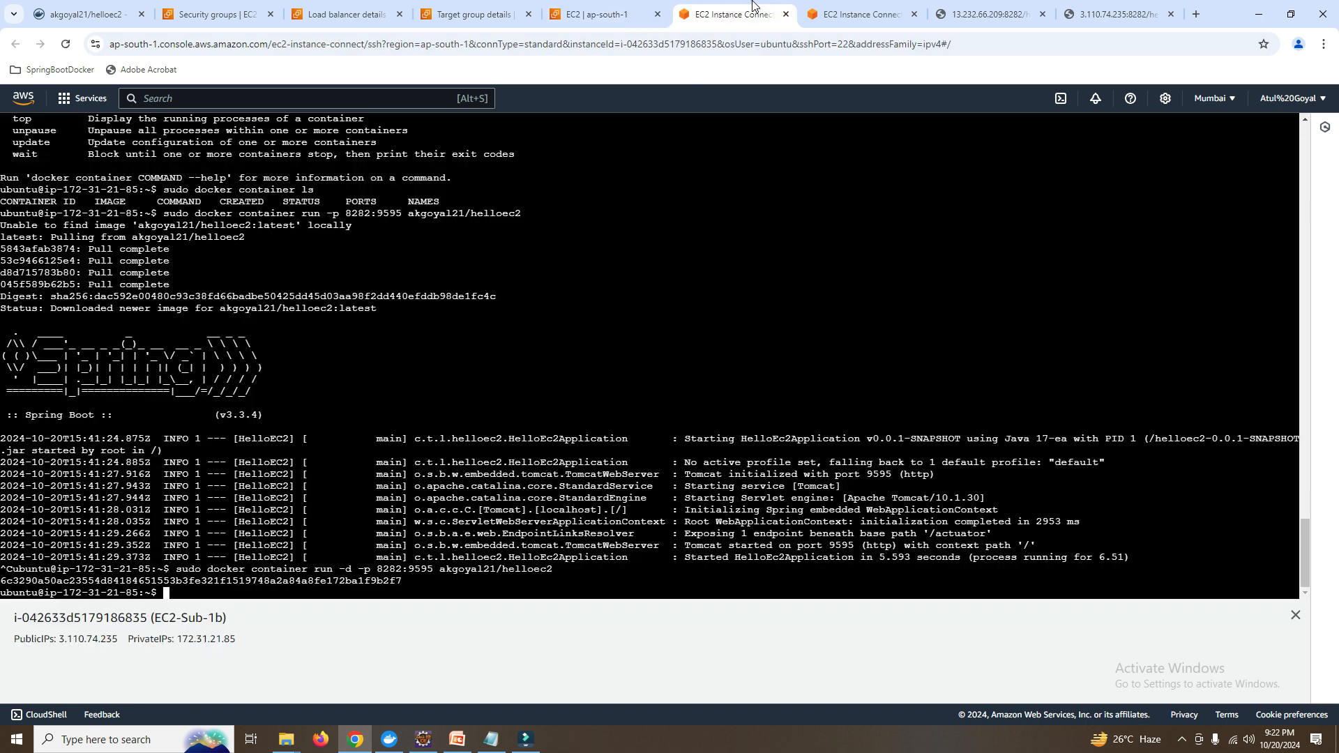
click(603, 18)
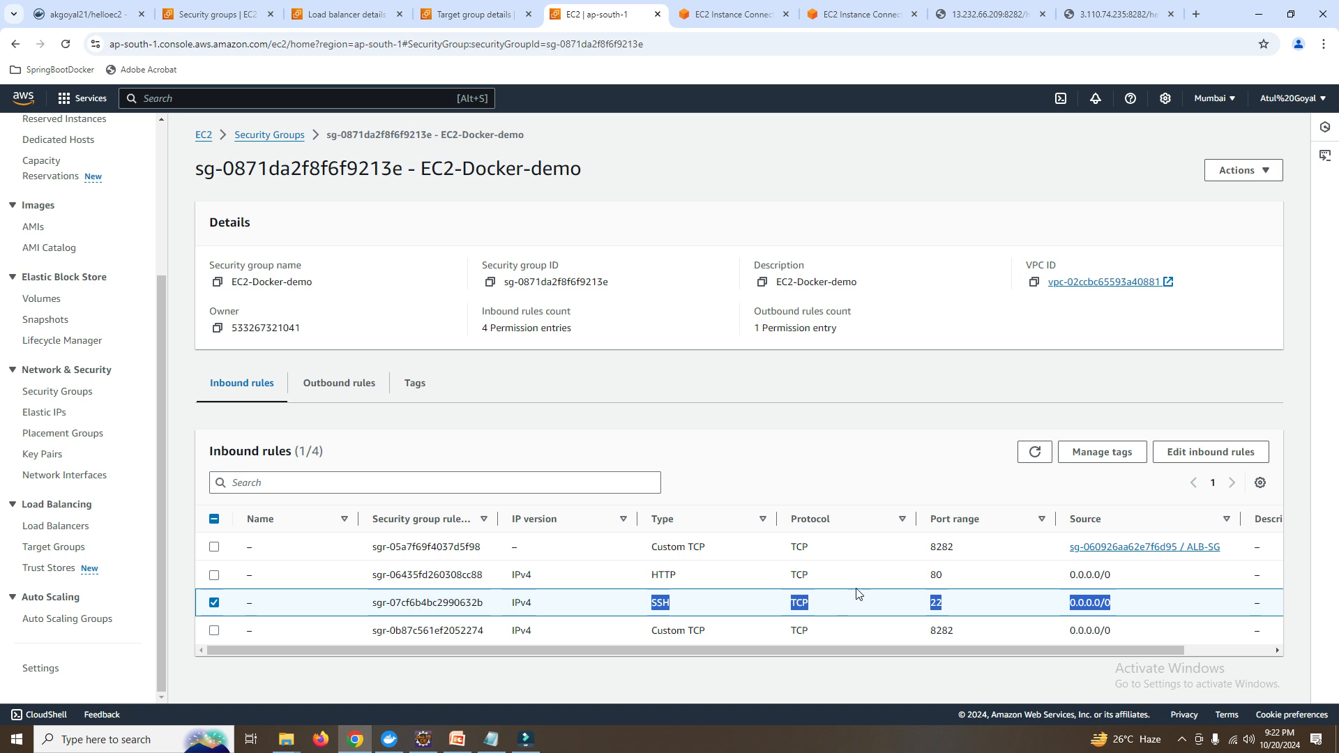
Check EC2-Docker-demo's outbound rules, then recheck its inbound rule allowing port 8282 from ALB-SG.
click(354, 385)
click(1025, 452)
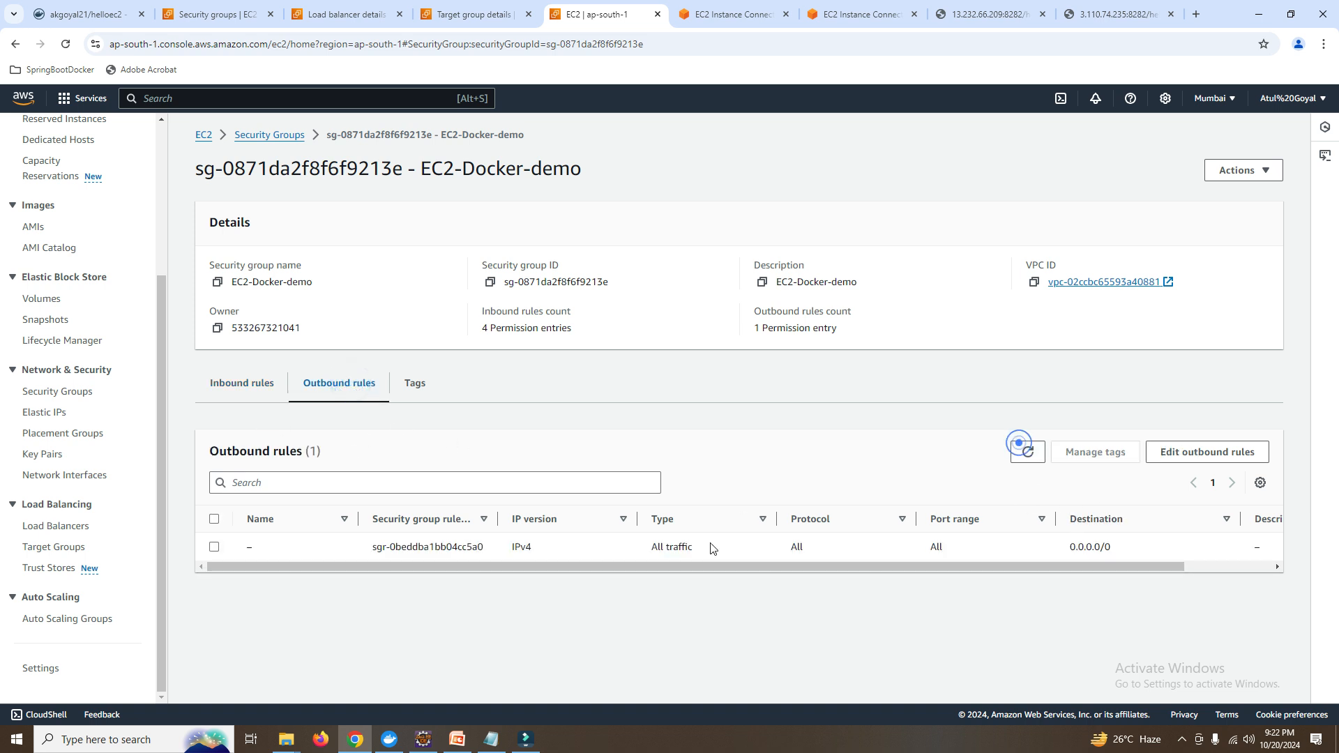
click(237, 385)
mouse_move(881, 647)
mouse_down()
mouse_move(1062, 646)
mouse_move(882, 643)
mouse_up()
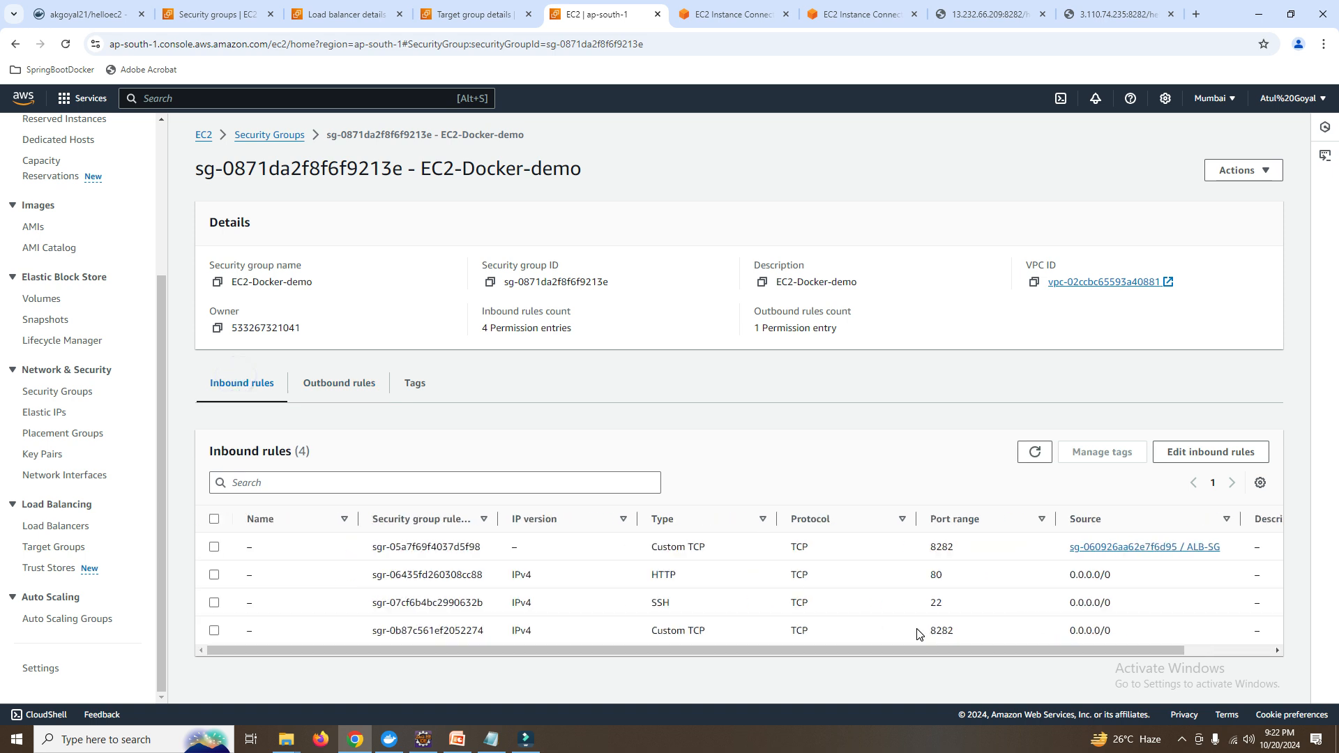
click(1020, 457)
double_click(941, 547)
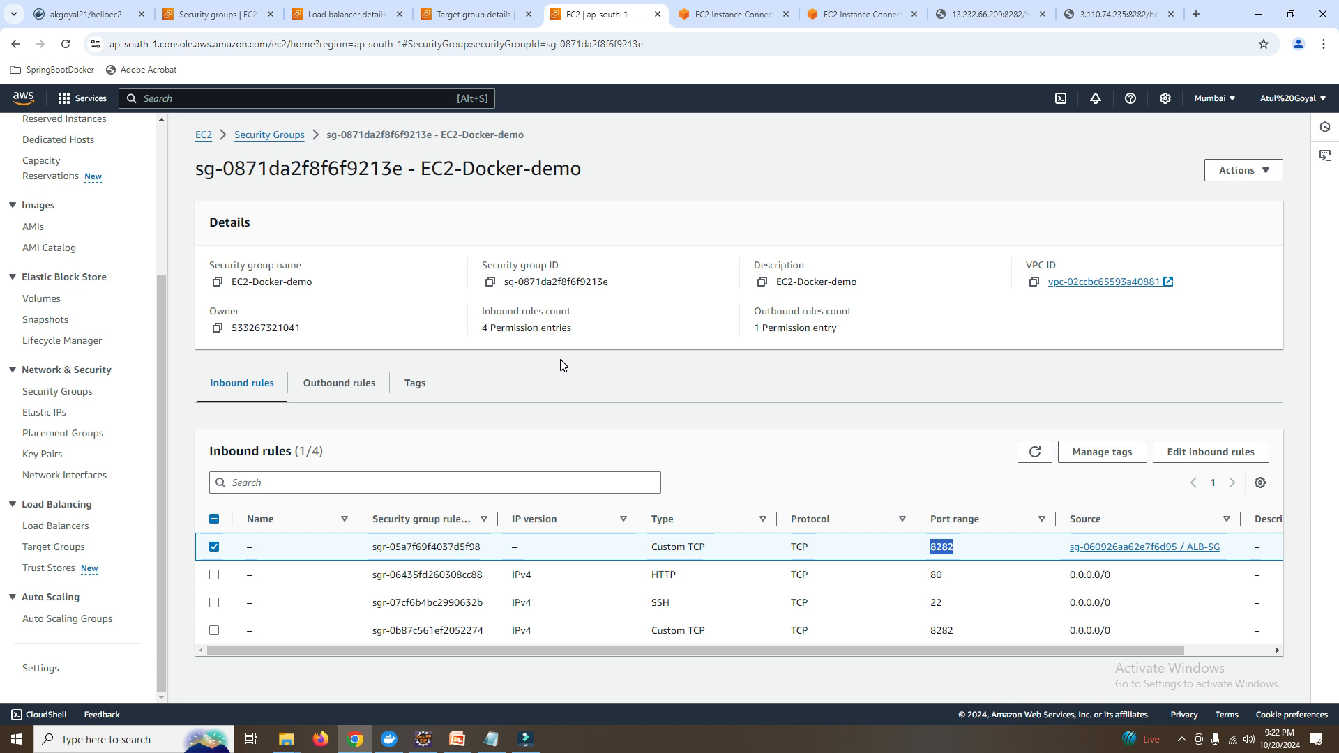
Refresh demo-alb's resource map to check target health, then reopen demo-alb from the load balancers list to check its status.
click(474, 14)
click(342, 14)
click(1187, 454)
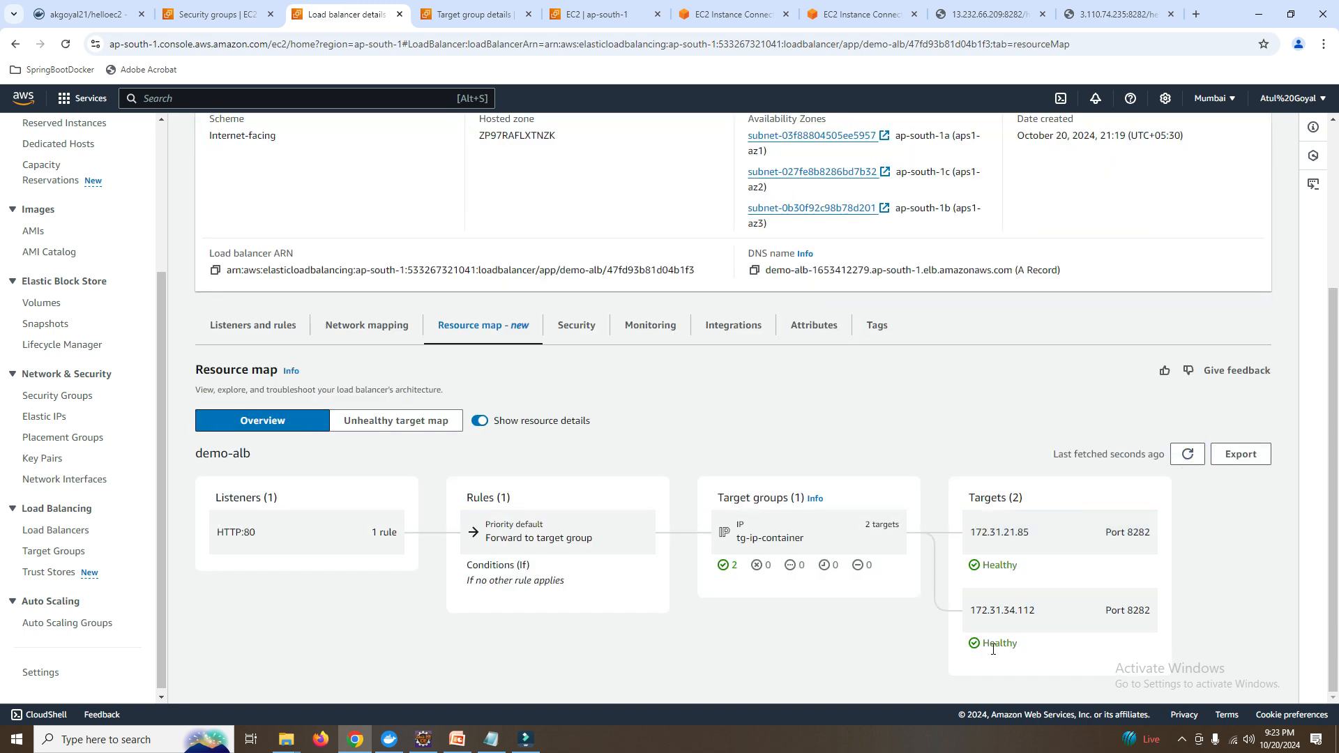
scroll(605, 460, up, 4)
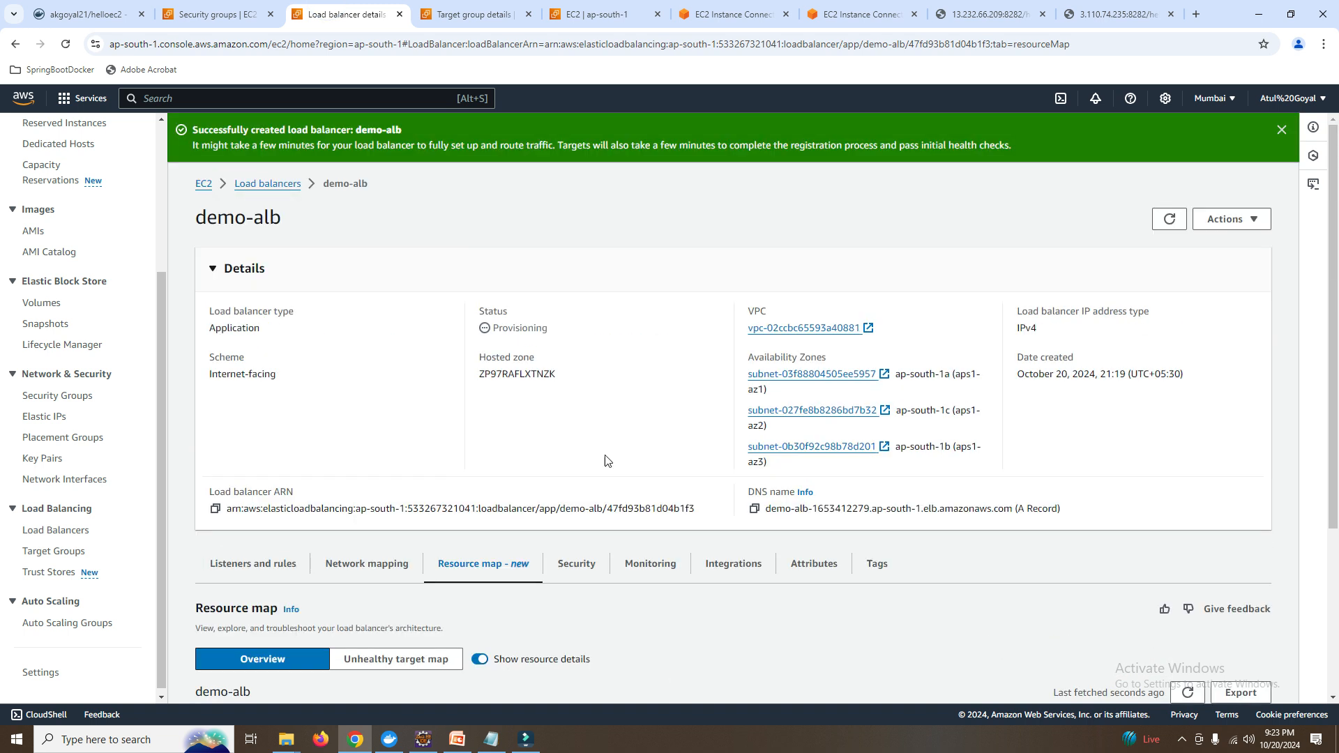
click(268, 183)
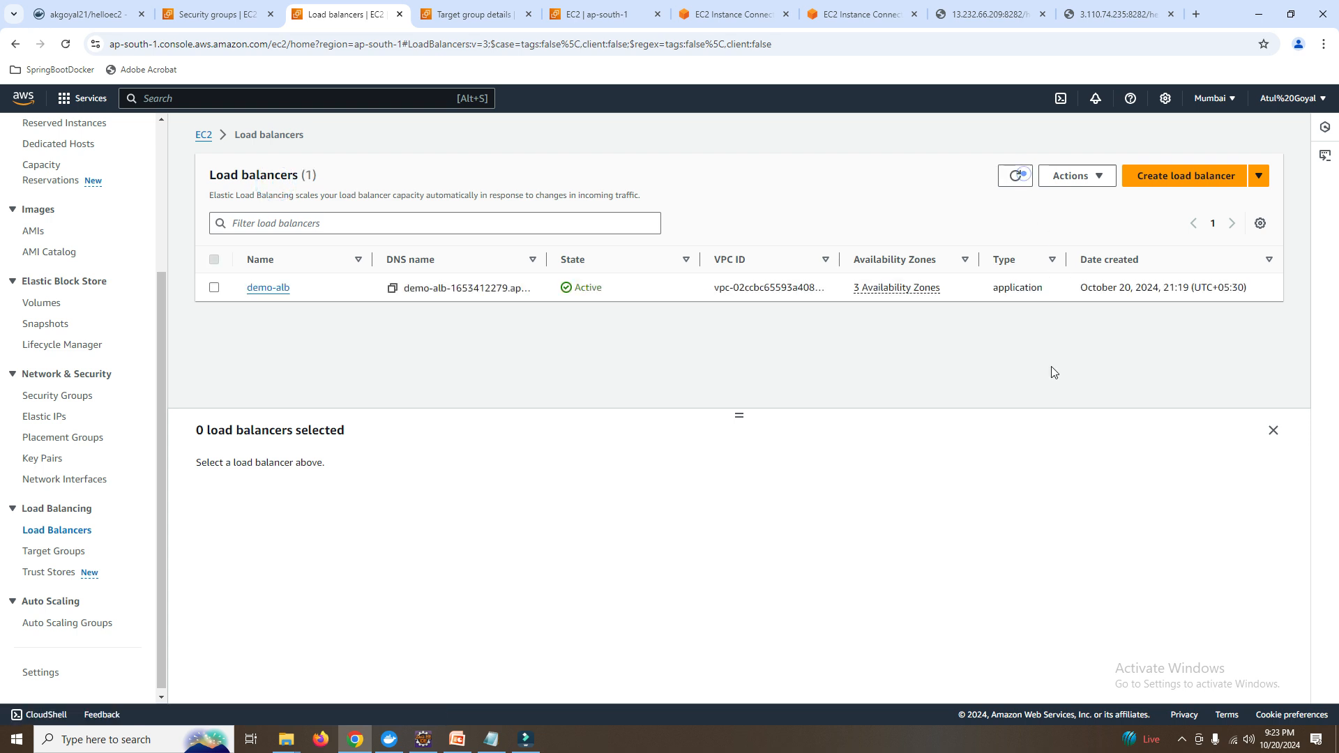
click(251, 287)
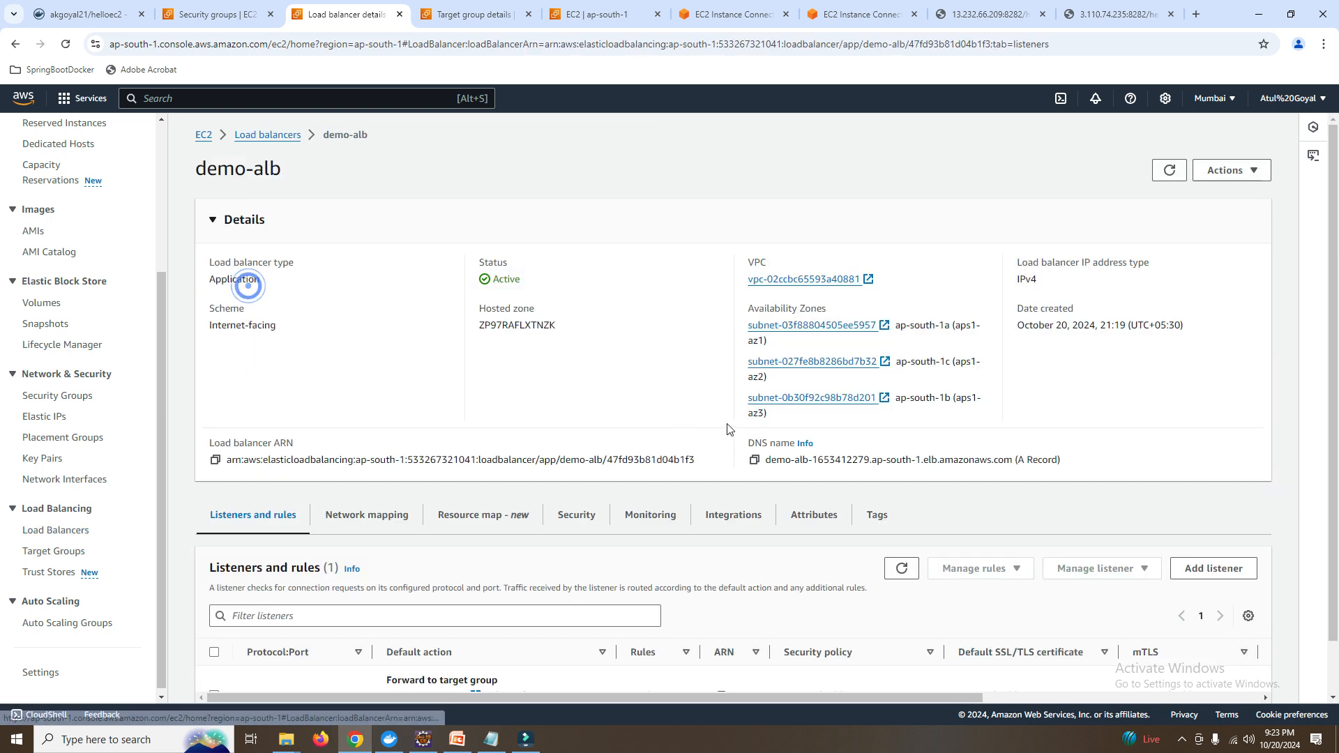
Copy demo-alb's DNS name and open it in a new browser tab with the path /hello.
scroll(756, 418, down, 1)
drag(769, 408, 1063, 404)
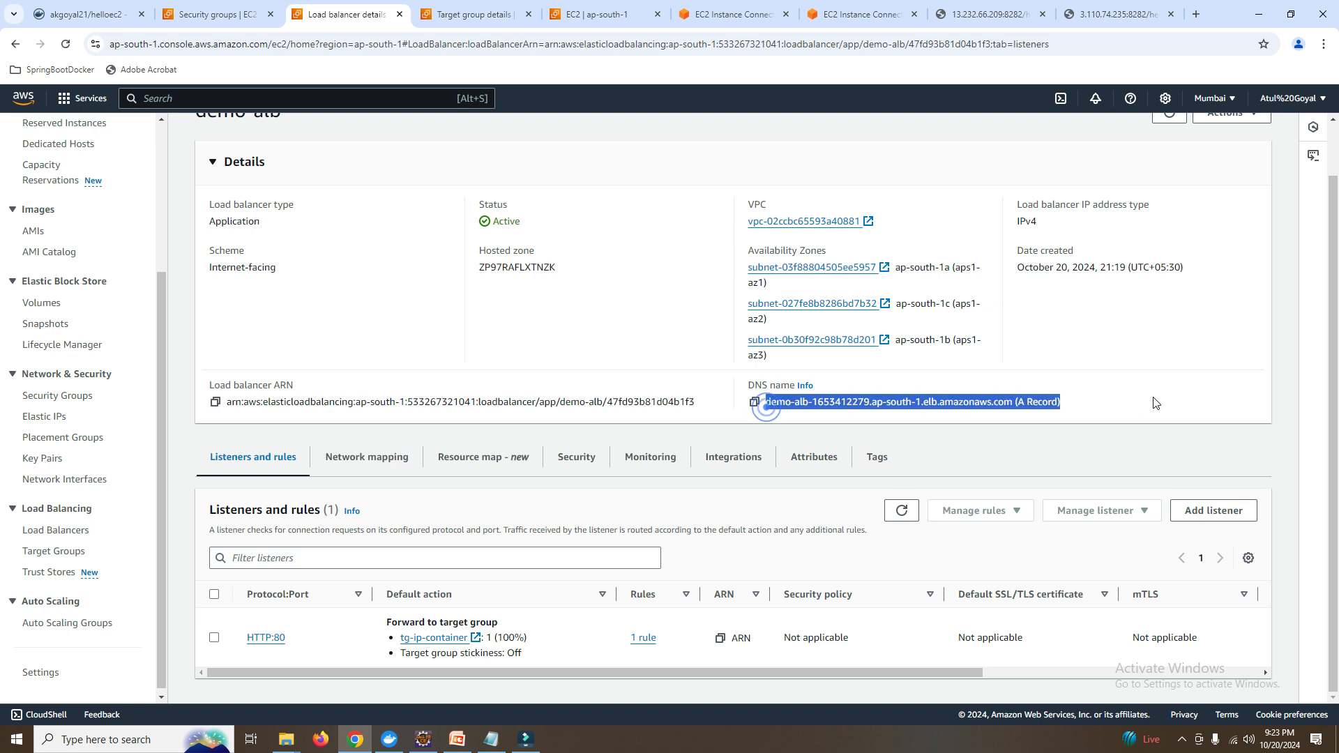
click(754, 402)
click(1100, 38)
click(1129, 21)
click(1195, 14)
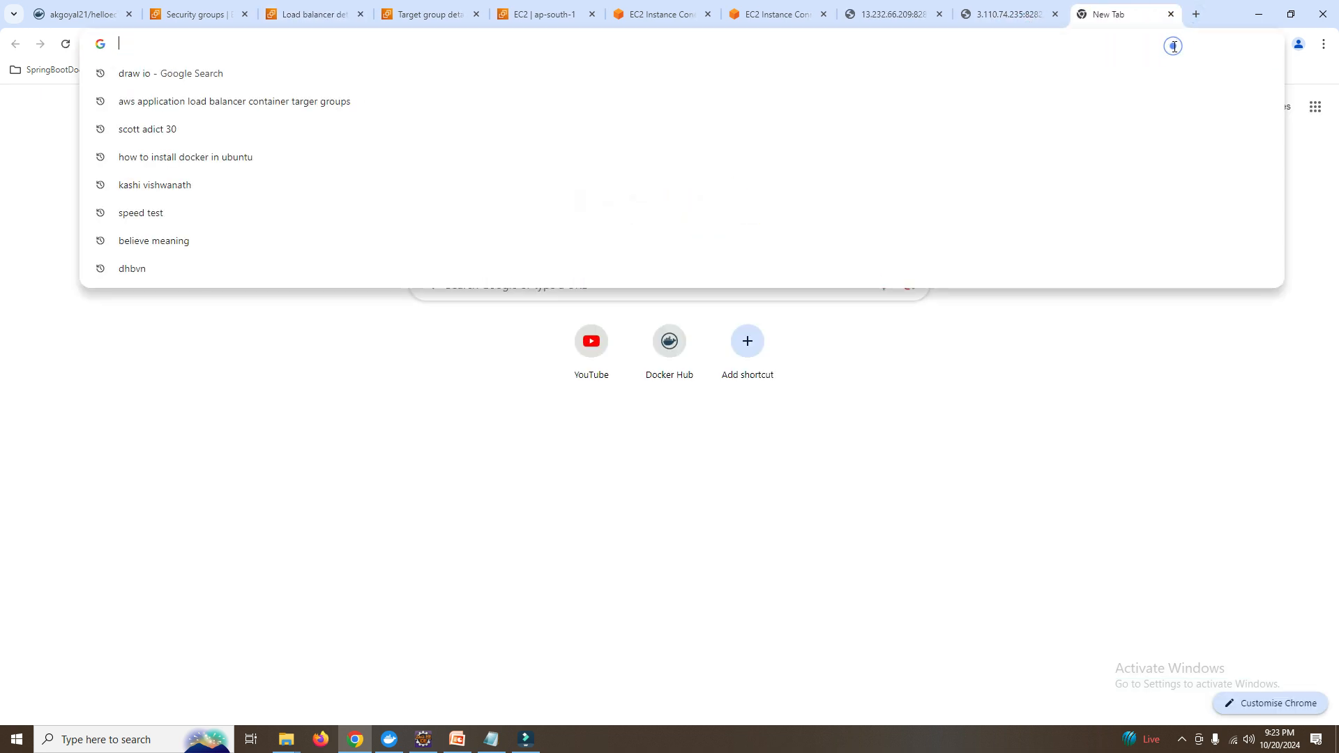
key(ctrl+v)
text(/hello)
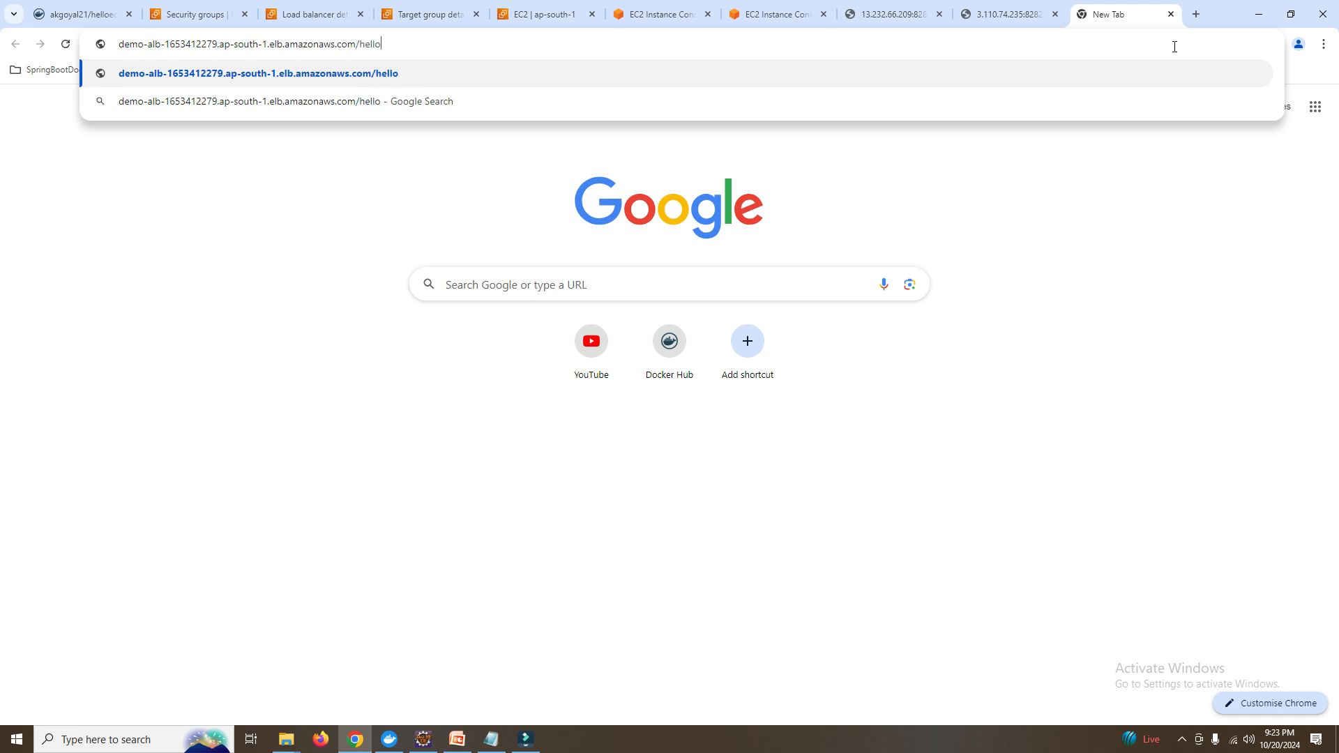
key(Return)
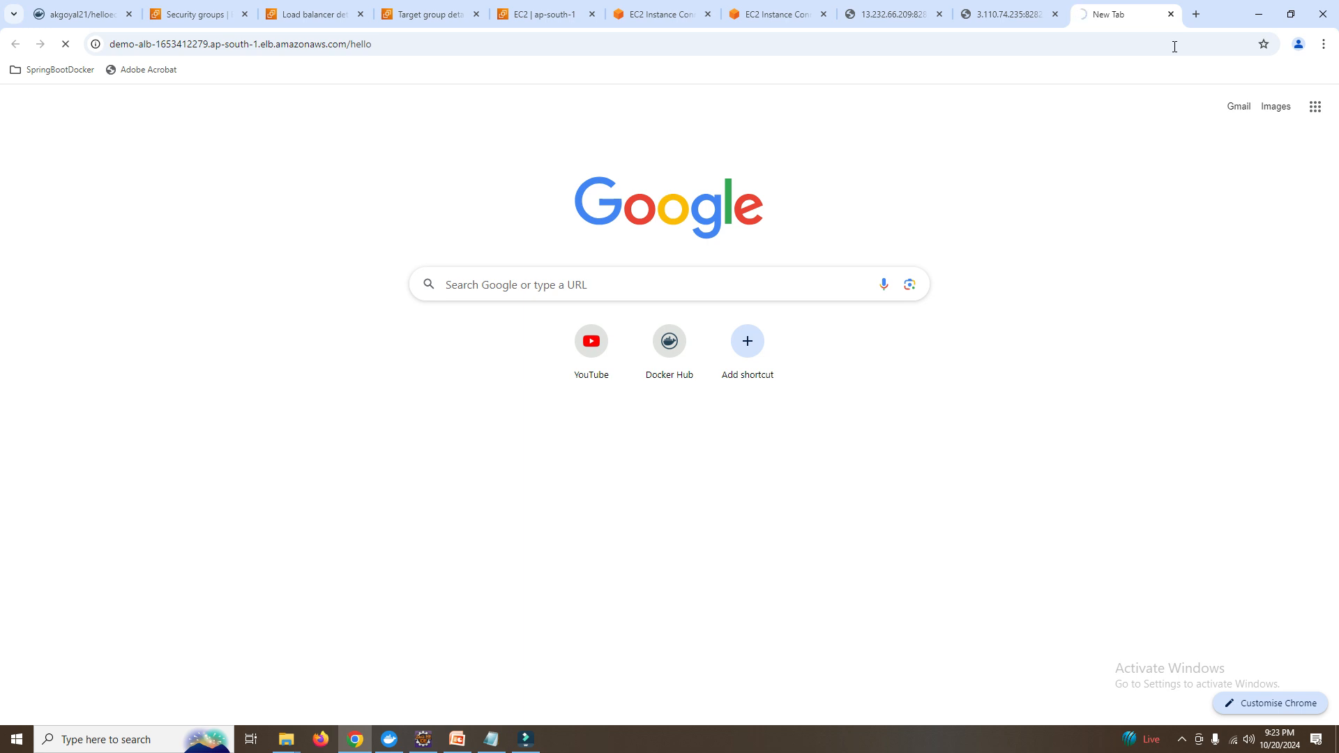
Compare the container ID in the load balancer's response with the direct hello pages of both instances.
drag(165, 108, 229, 103)
double_click(209, 96)
click(892, 12)
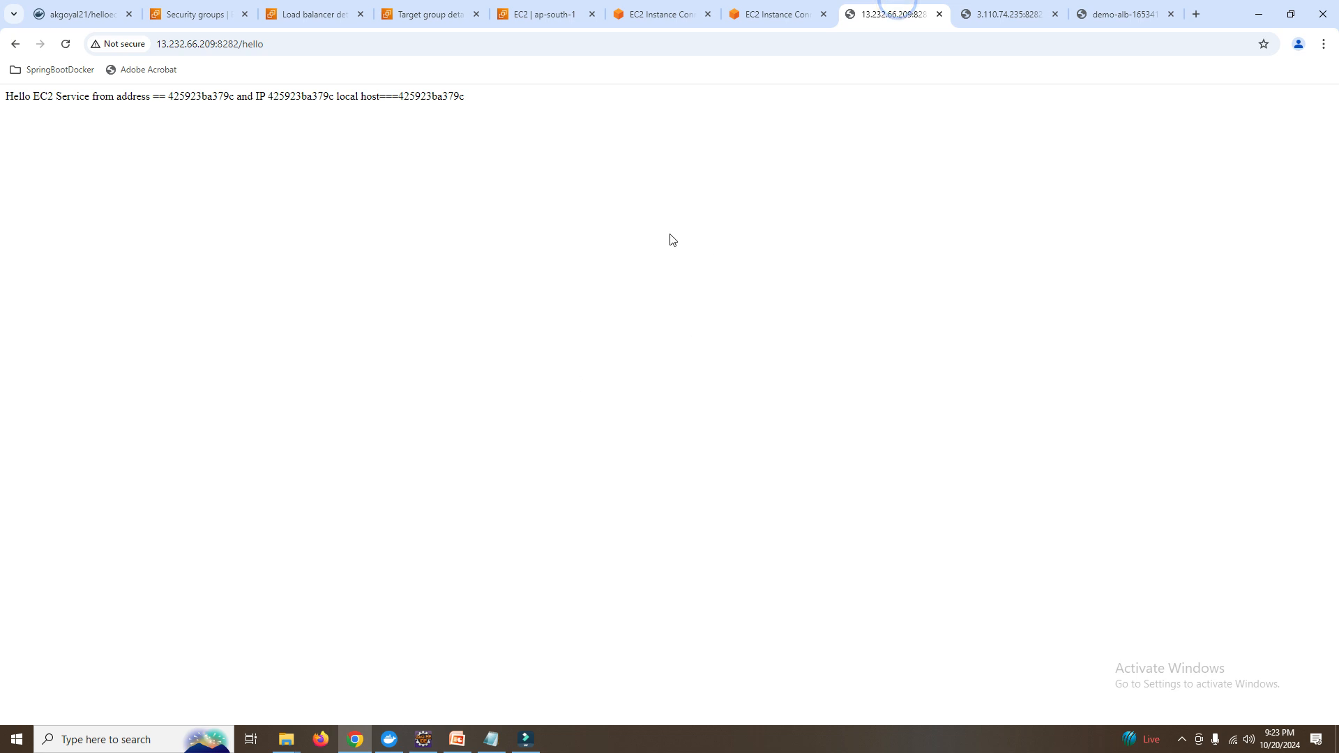
click(998, 15)
click(792, 17)
click(652, 14)
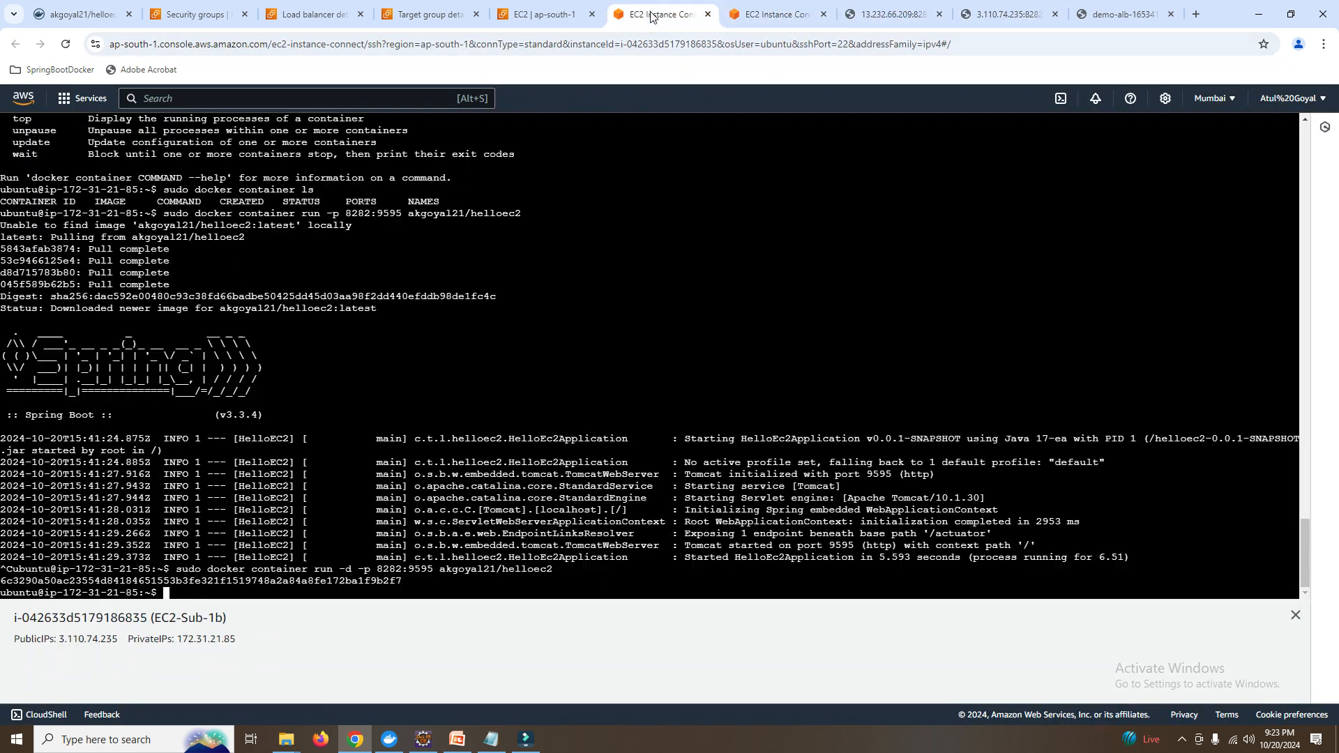
Run "sudo docker container ls" on the instance at 172.31.21.85 and check the container ID.
text(docker container ls)
key(Return)
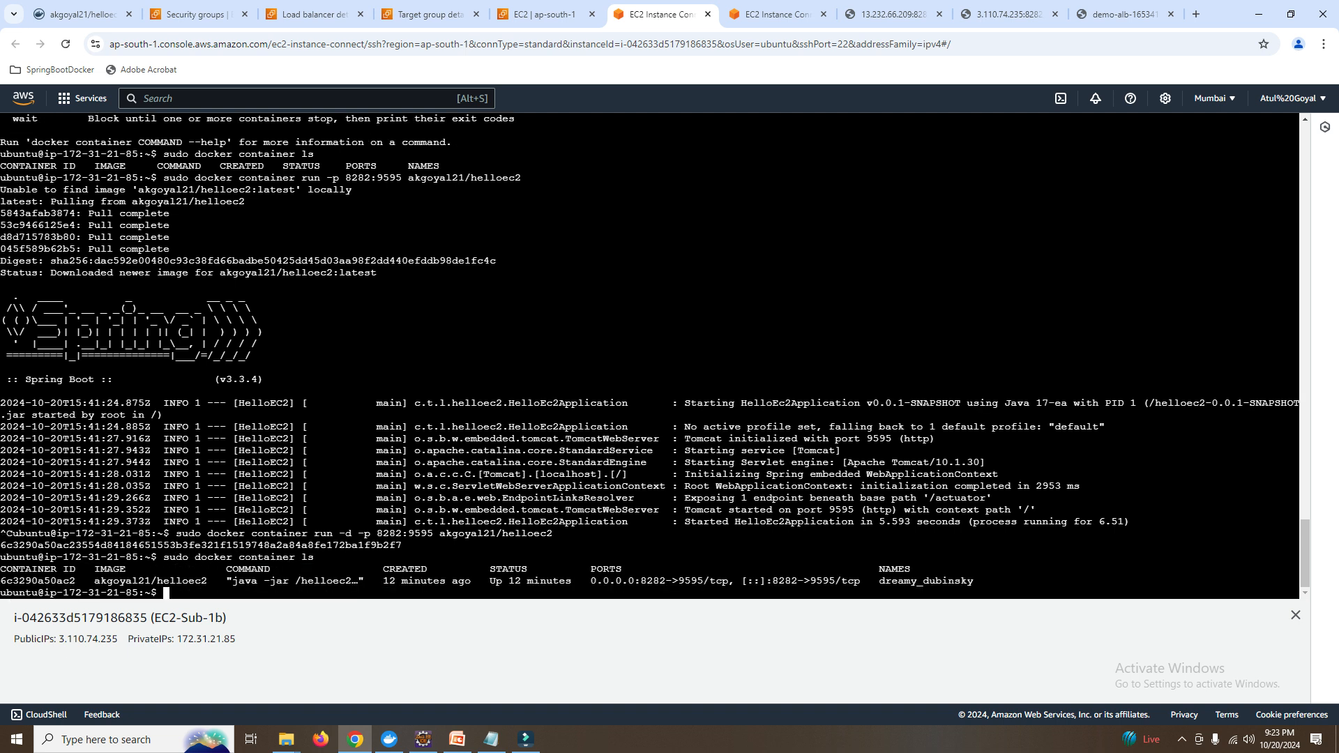
double_click(21, 581)
drag(88, 592, 138, 593)
Run "sudo docker container ls" on instance EC2-Sub-1a to check its container ID.
click(787, 30)
click(445, 539)
text(sudo)
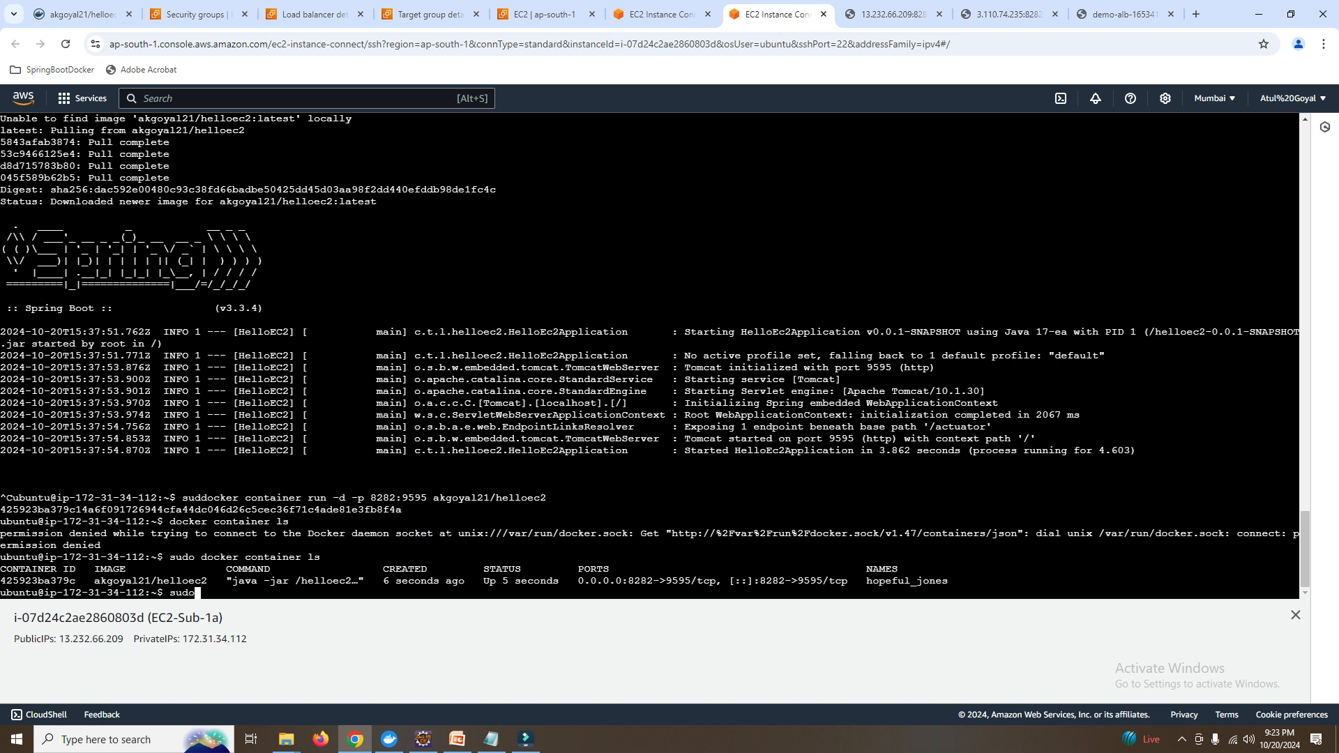
text( docker container ls)
key(Return)
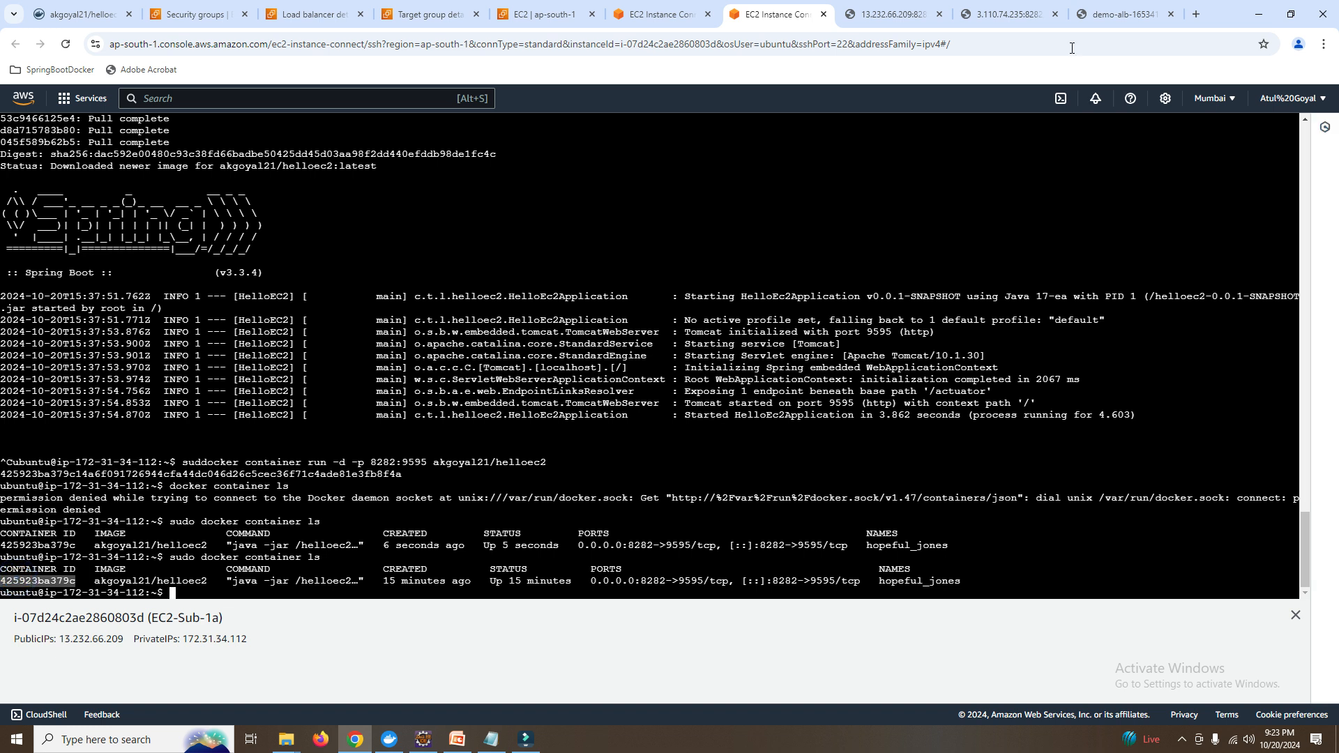
Reload demo-alb's /hello page repeatedly to test how requests are distributed between the two containers.
click(1092, 14)
click(65, 44)
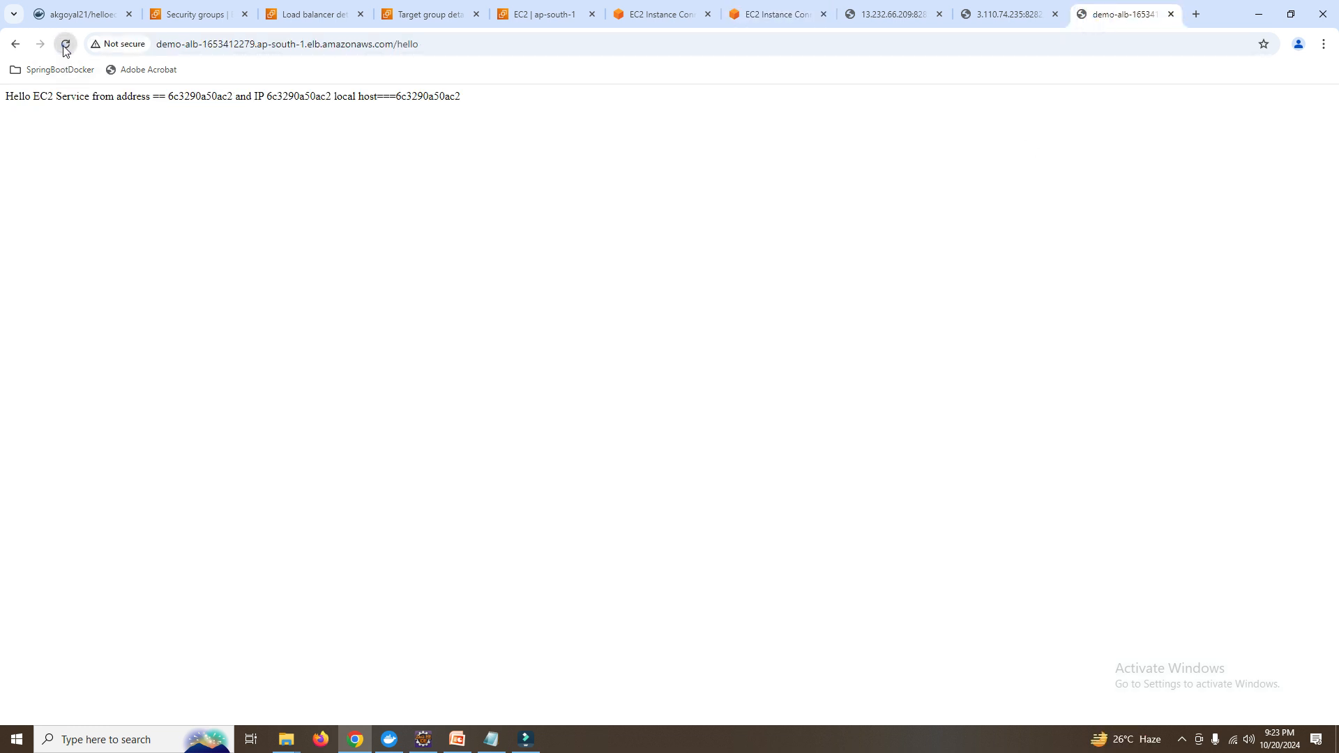
click(64, 46)
click(64, 46)
click(64, 46)
click(64, 46)
click(65, 46)
click(65, 46)
click(65, 46)
click(65, 46)
click(65, 46)
click(65, 46)
click(64, 46)
click(65, 46)
Reopen demo-alb's resource map and refresh it to review the routing from listener to targets.
click(413, 8)
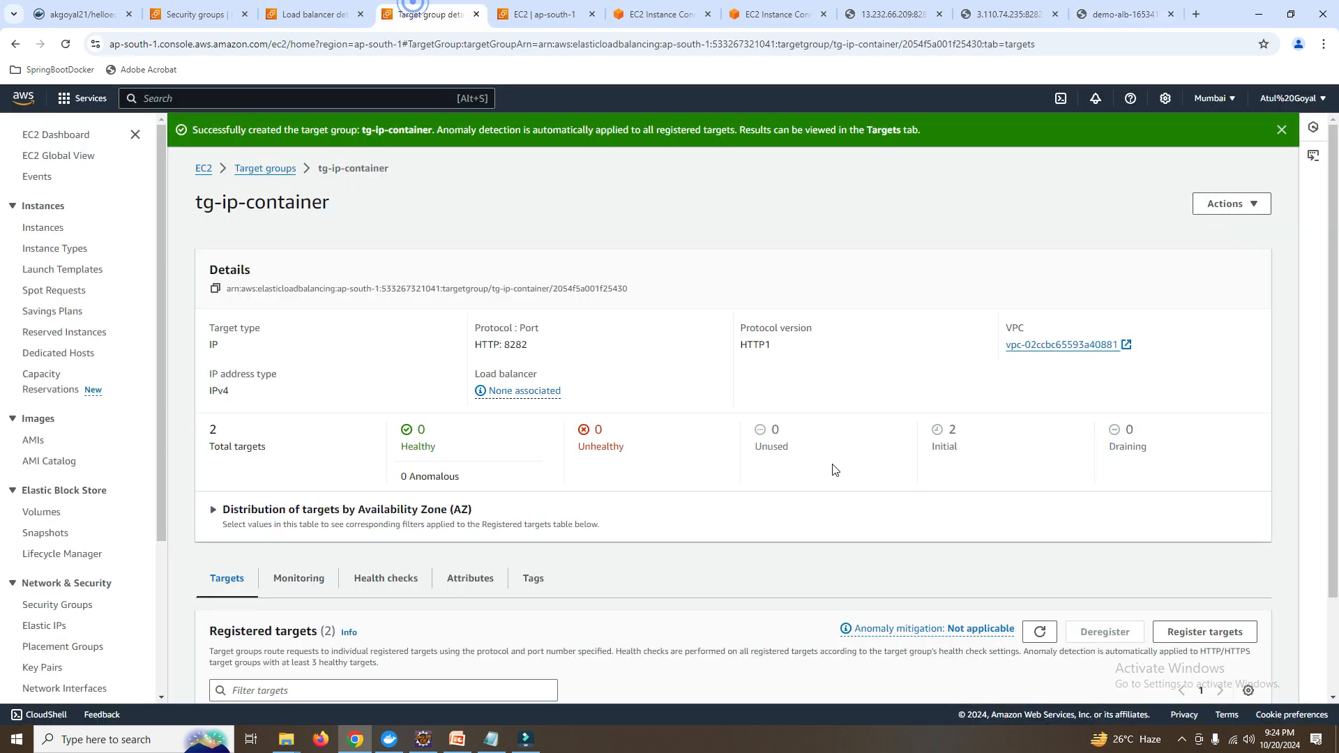
click(279, 16)
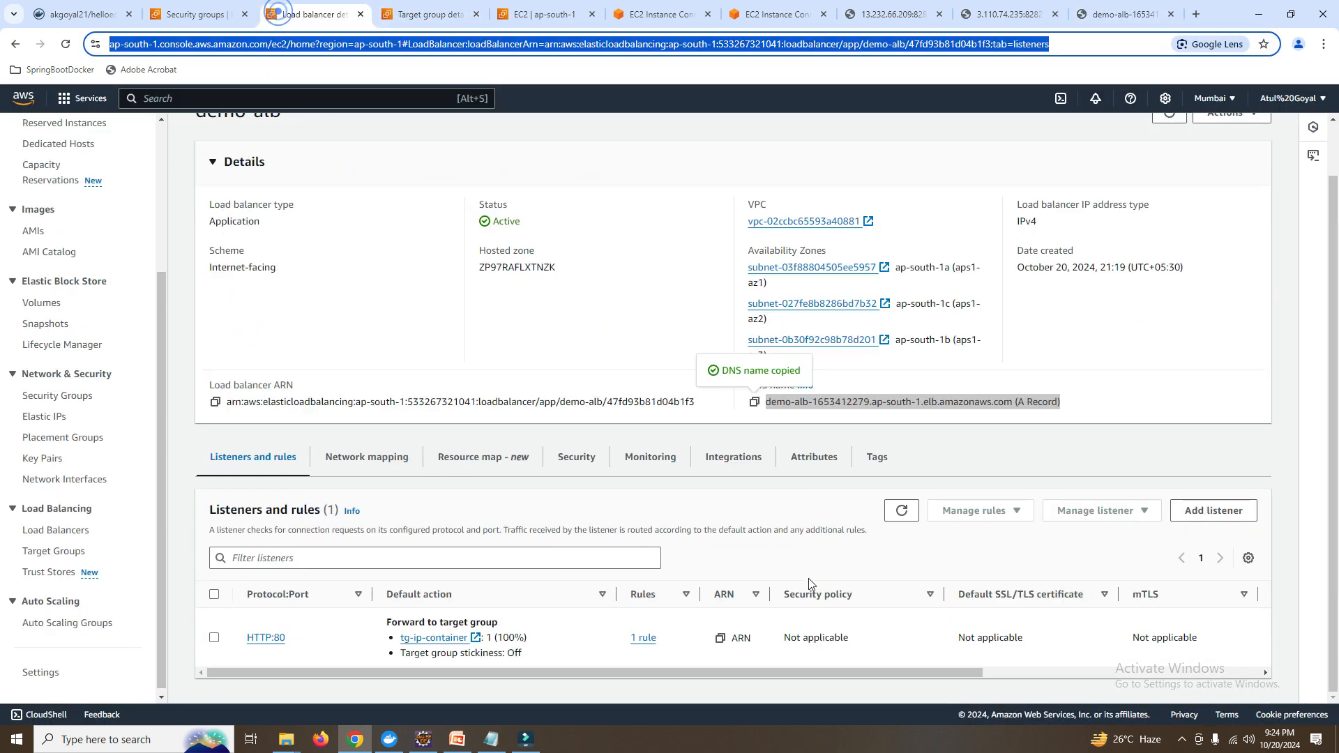
click(471, 459)
scroll(810, 617, down, 2)
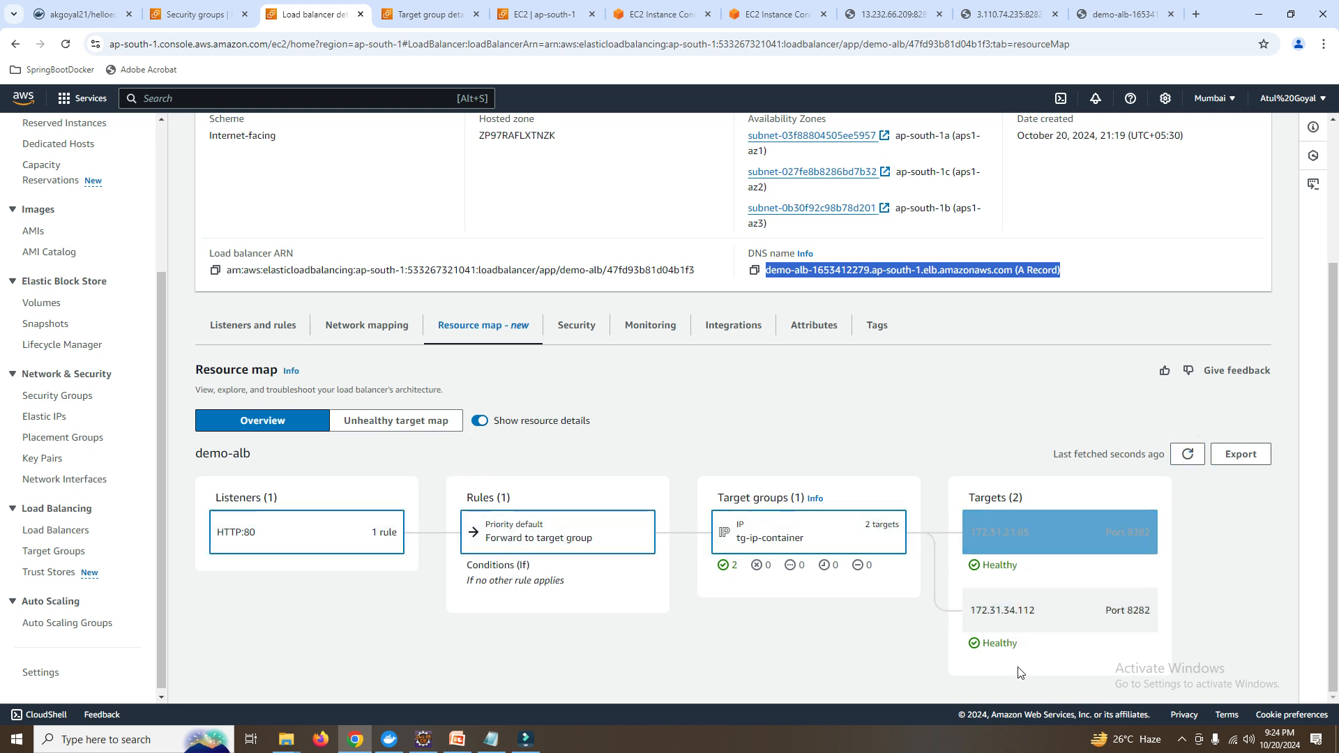
click(1187, 454)
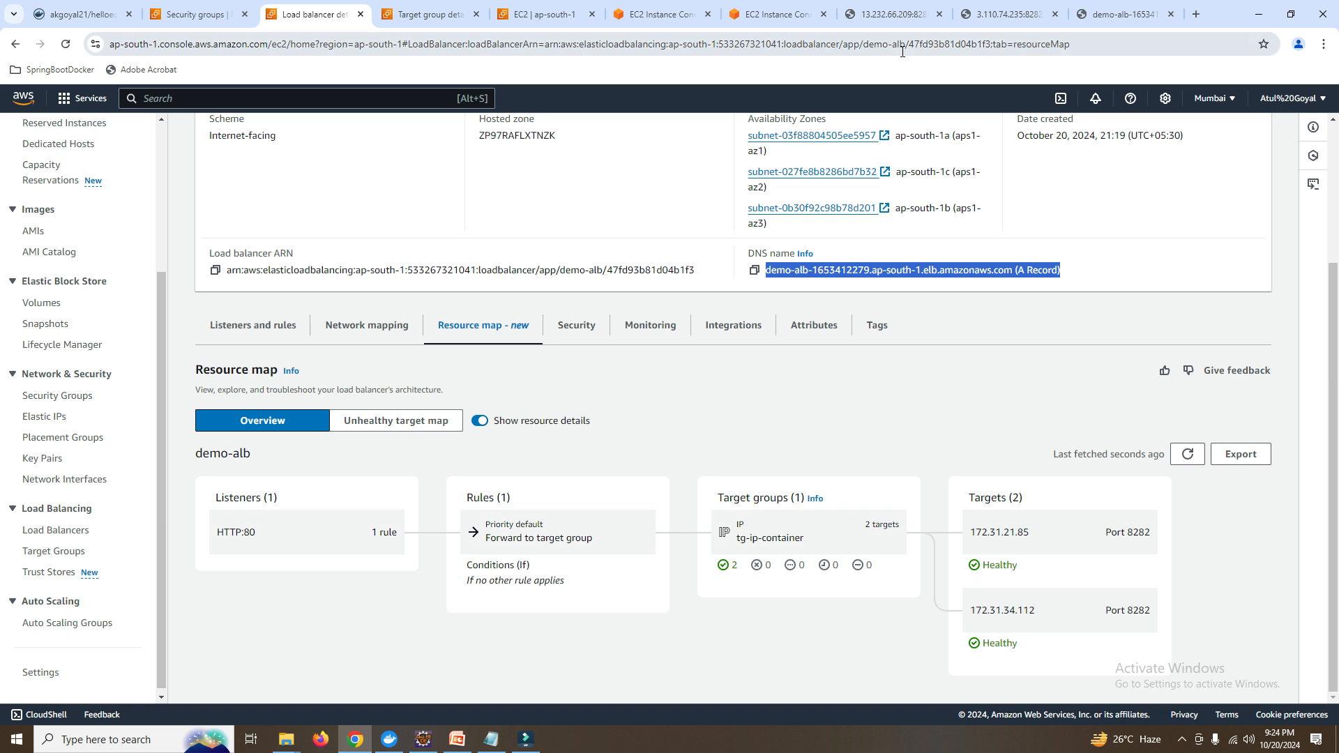
Reload the hello pages at 13.232.66.209:8282 and 3.110.74.235:8282 to retest direct instance access.
click(887, 14)
click(66, 46)
click(1031, 15)
click(64, 46)
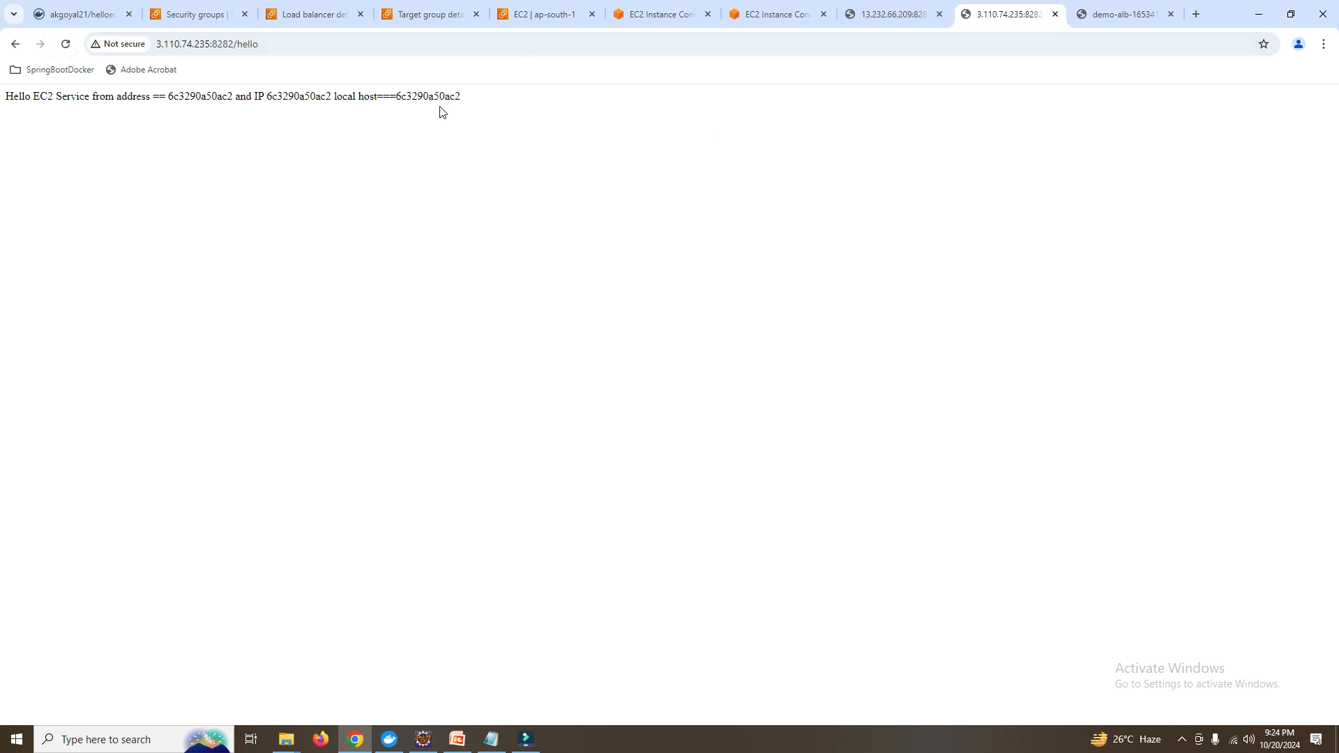
Delete EC2-Docker-demo's inbound Custom TCP rule for port 8282 from 0.0.0.0/0 and save the rules.
click(213, 8)
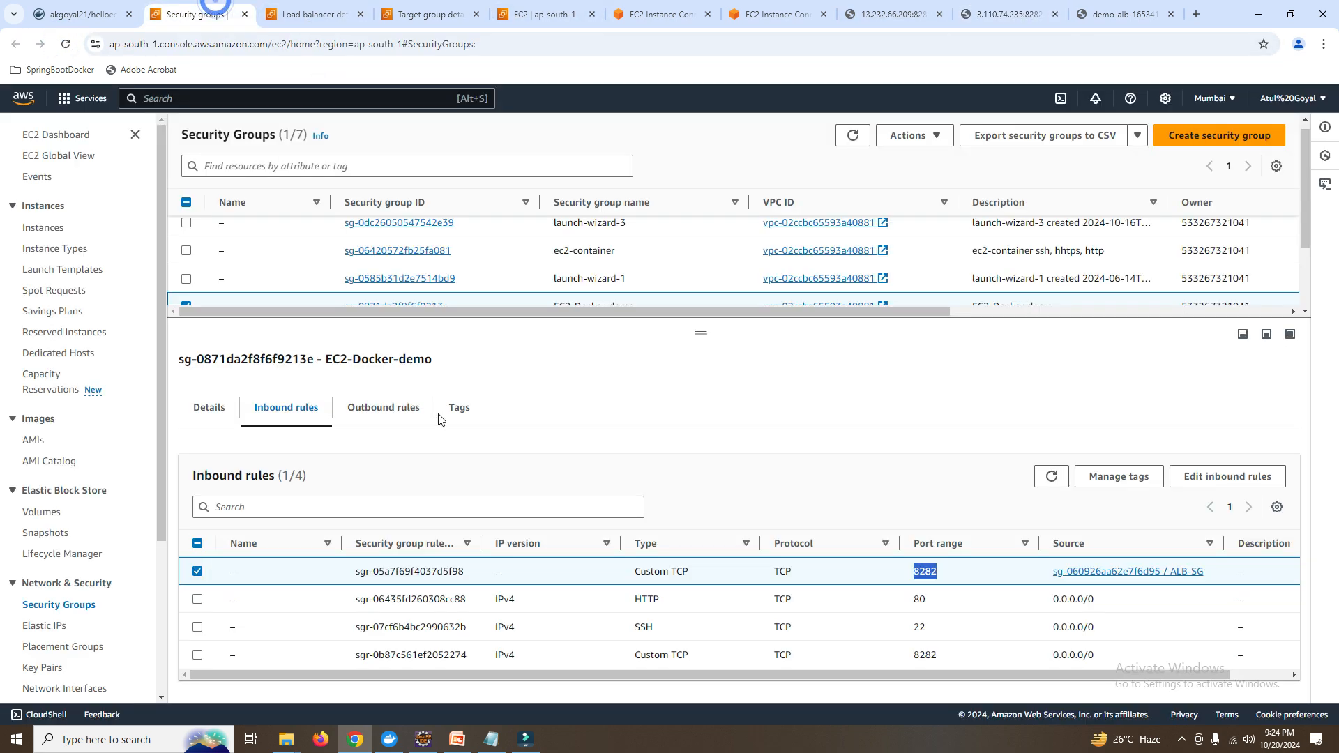
drag(701, 333, 701, 423)
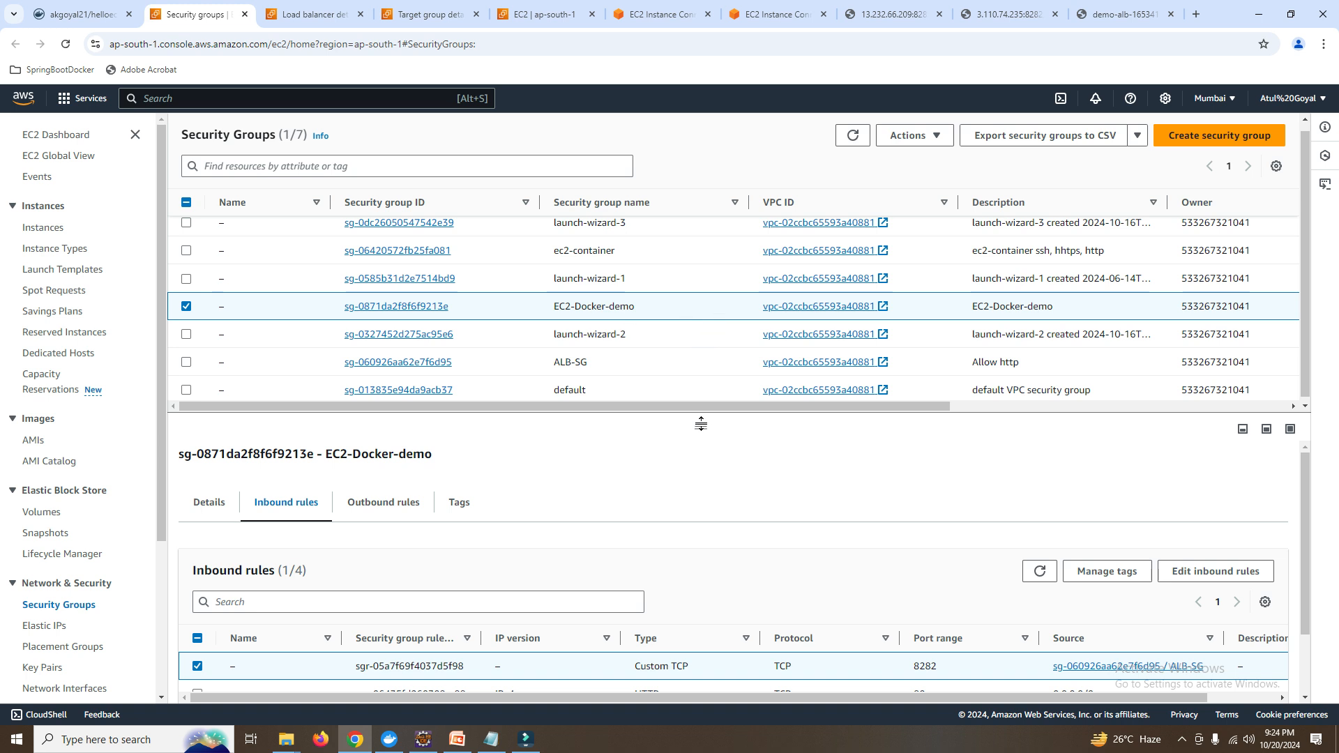
scroll(433, 559, down, 1)
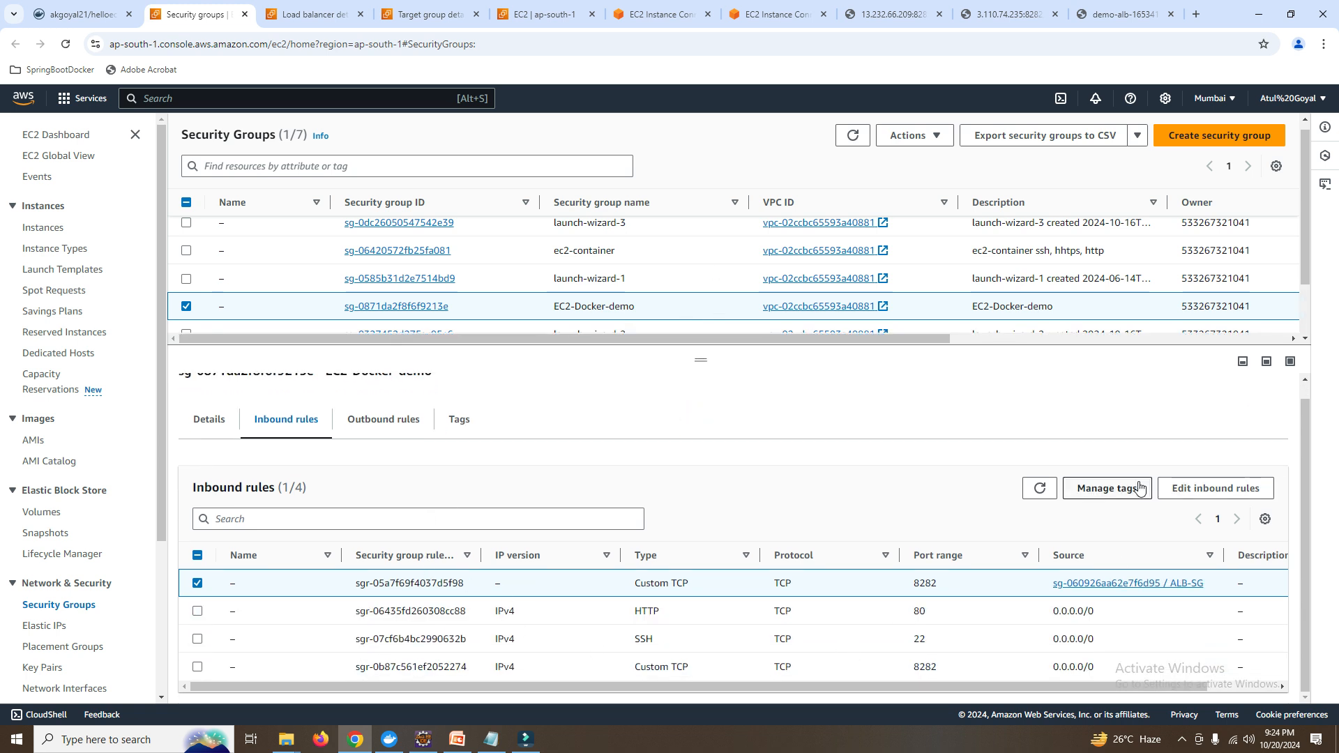
click(1193, 488)
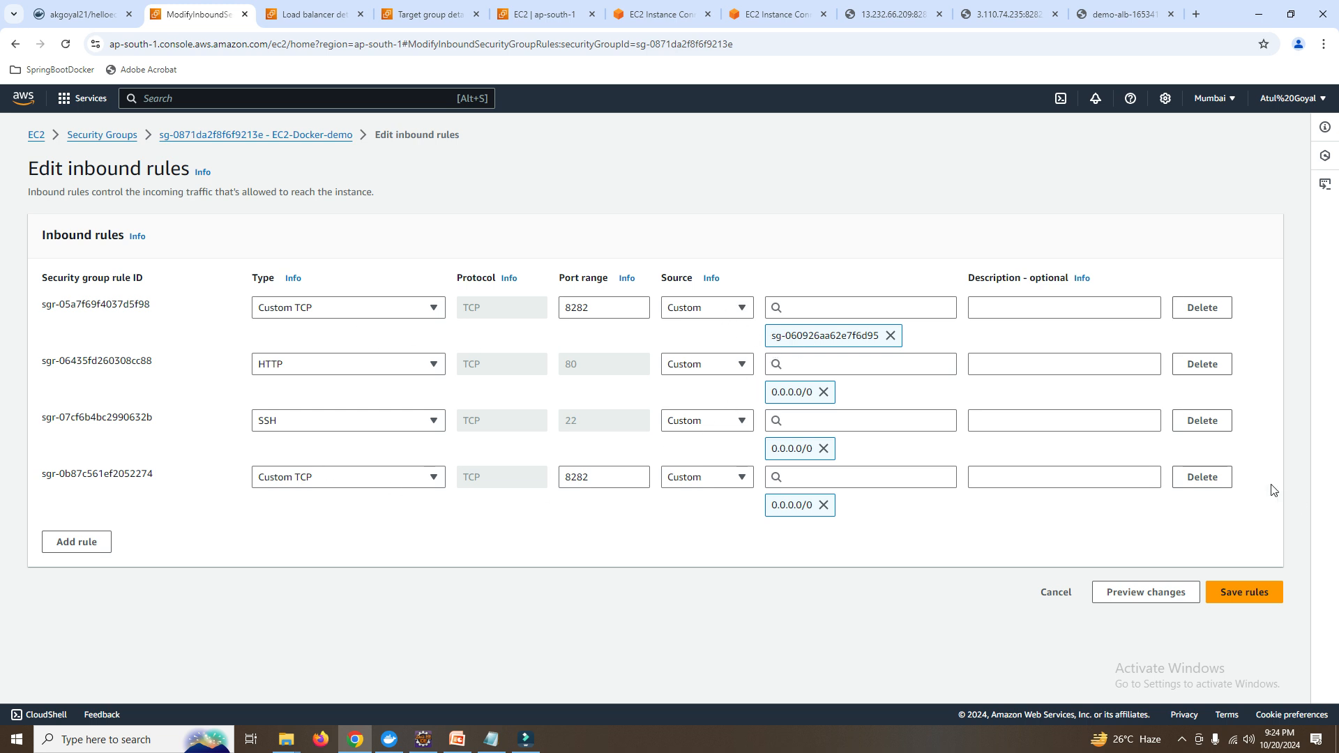
click(1201, 477)
click(1241, 538)
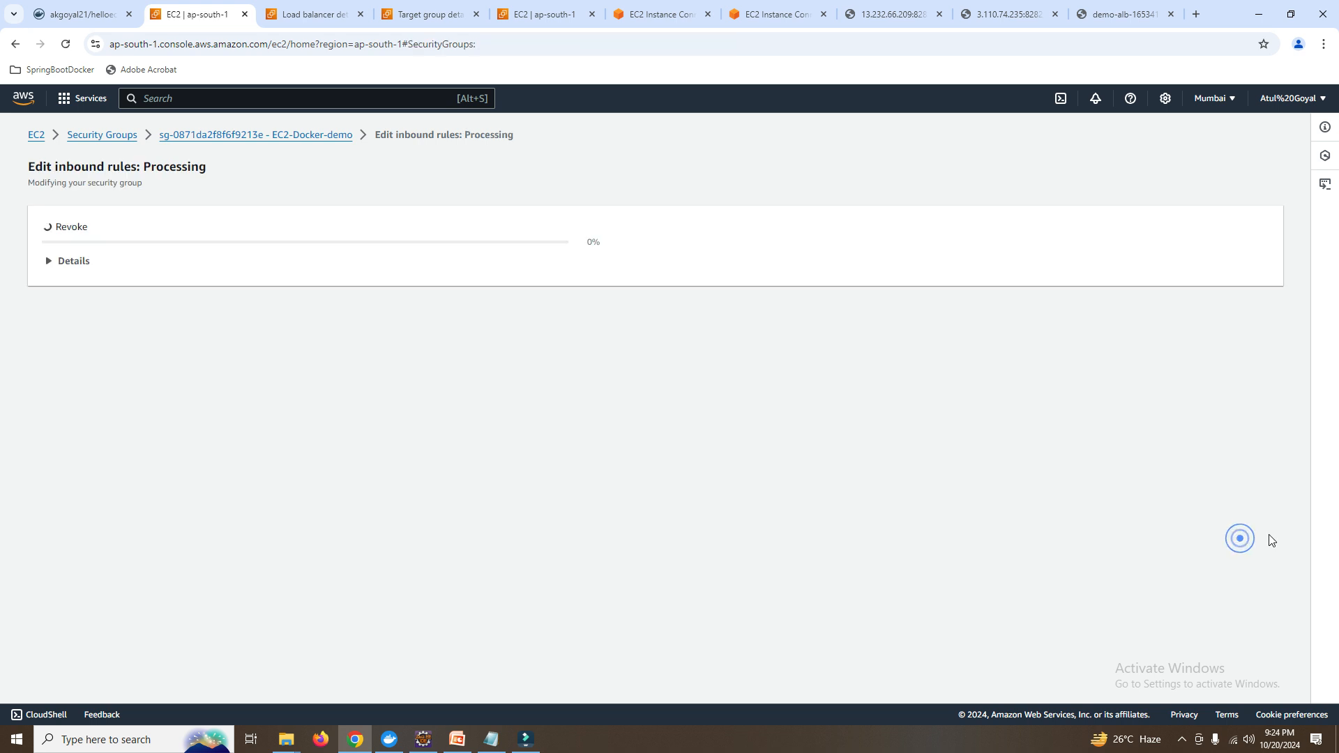
Reload the hello pages at 13.232.66.209:8282 and 3.110.74.235:8282 to test direct access without the open rule.
click(891, 14)
click(66, 44)
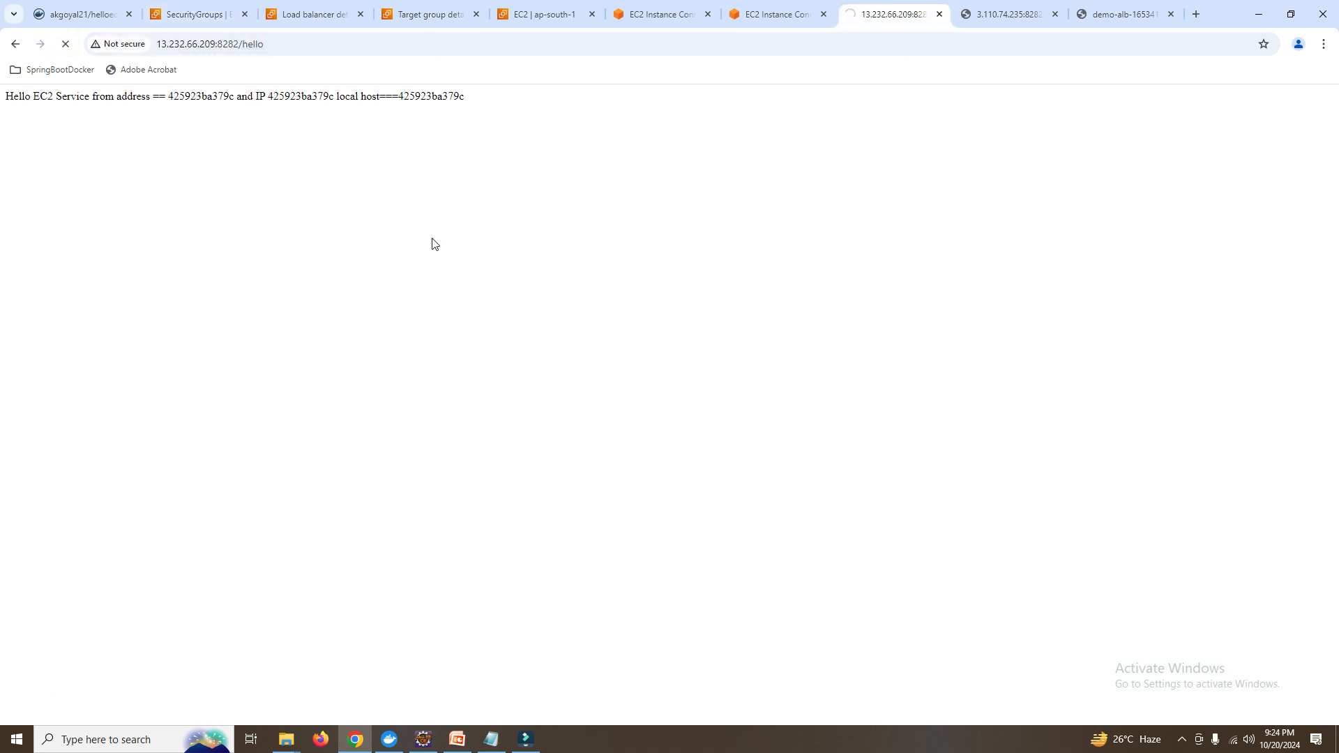
click(965, 19)
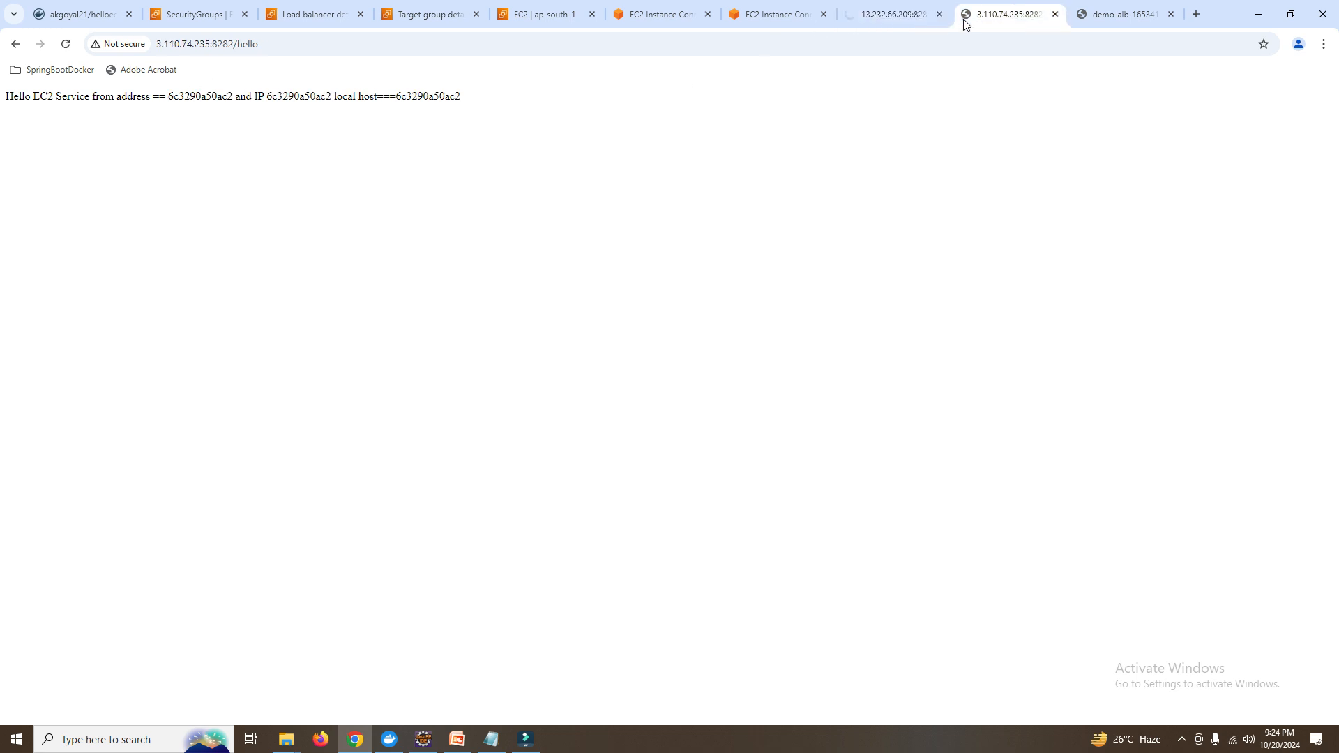
click(66, 44)
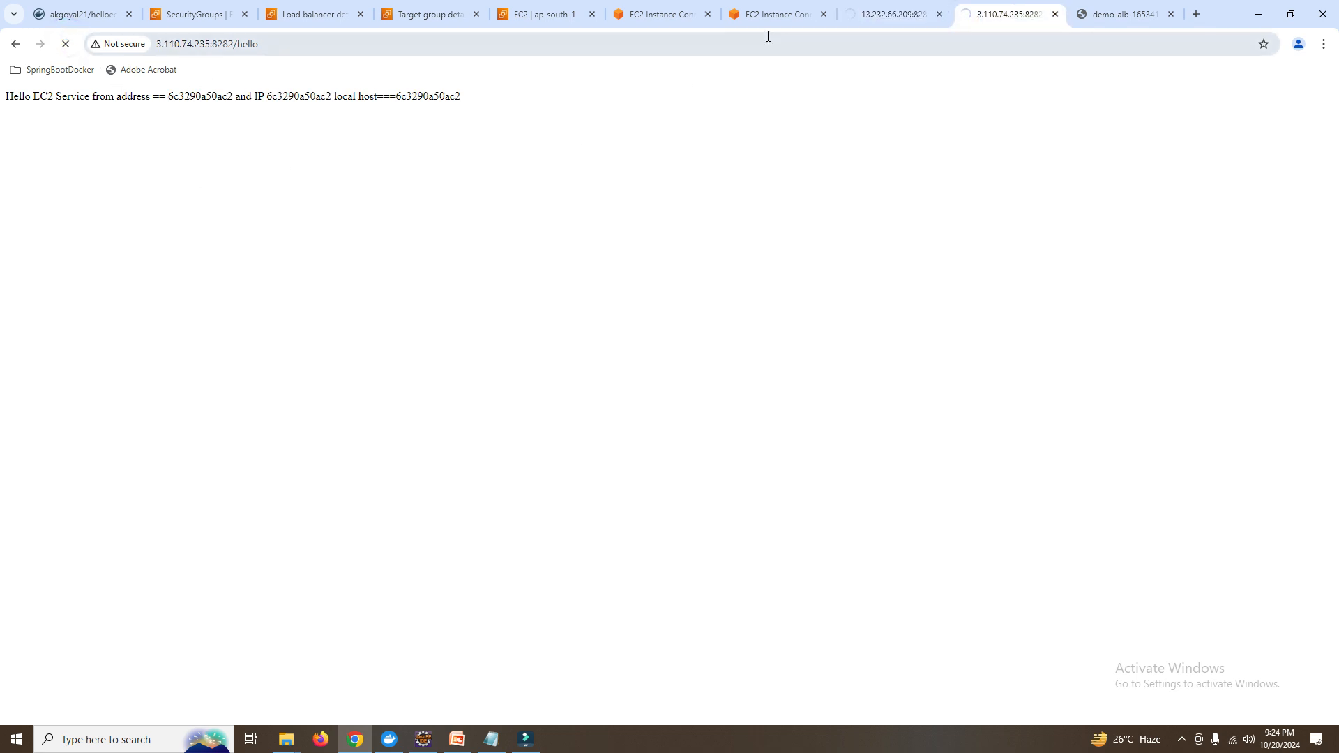
click(884, 14)
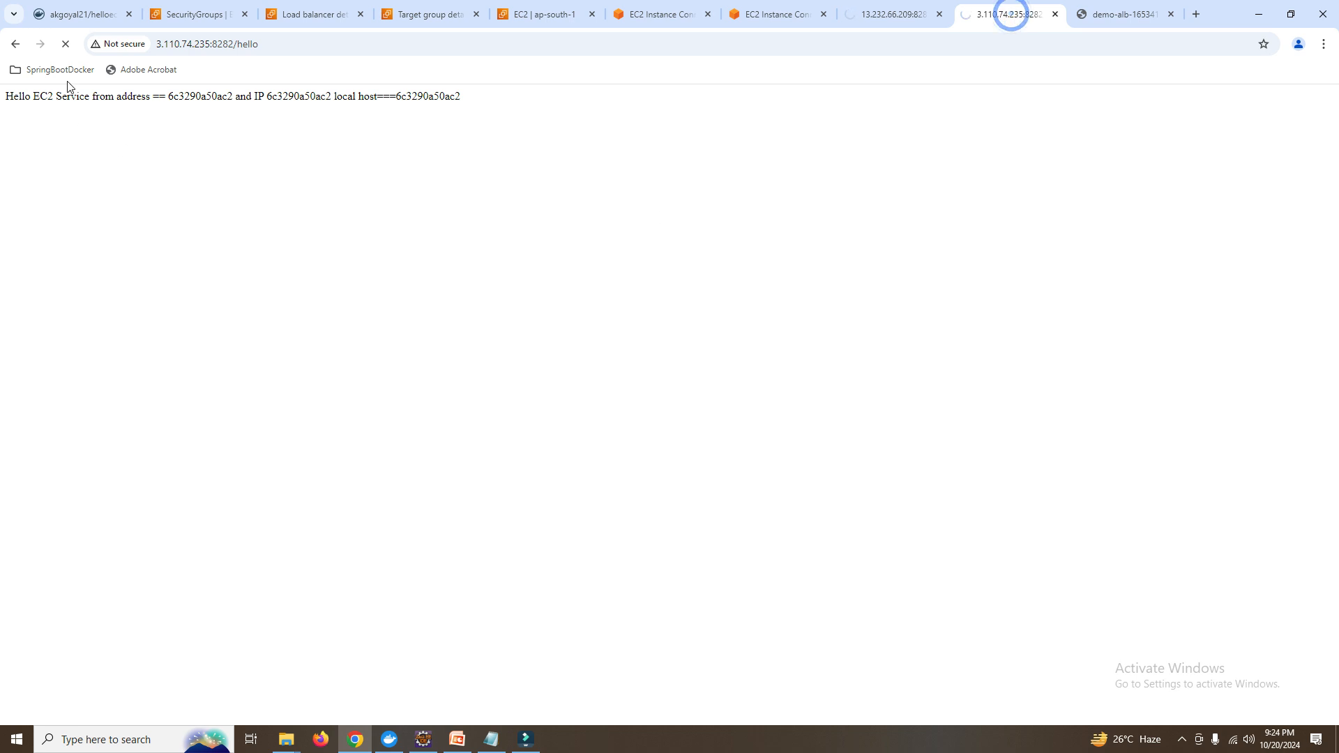
Reload demo-alb's /hello page repeatedly to test load-balanced access, checking the direct page at 13.232.66.209:8282 in between.
click(1123, 14)
click(65, 44)
click(66, 46)
click(66, 44)
click(66, 45)
click(67, 44)
click(66, 44)
click(883, 15)
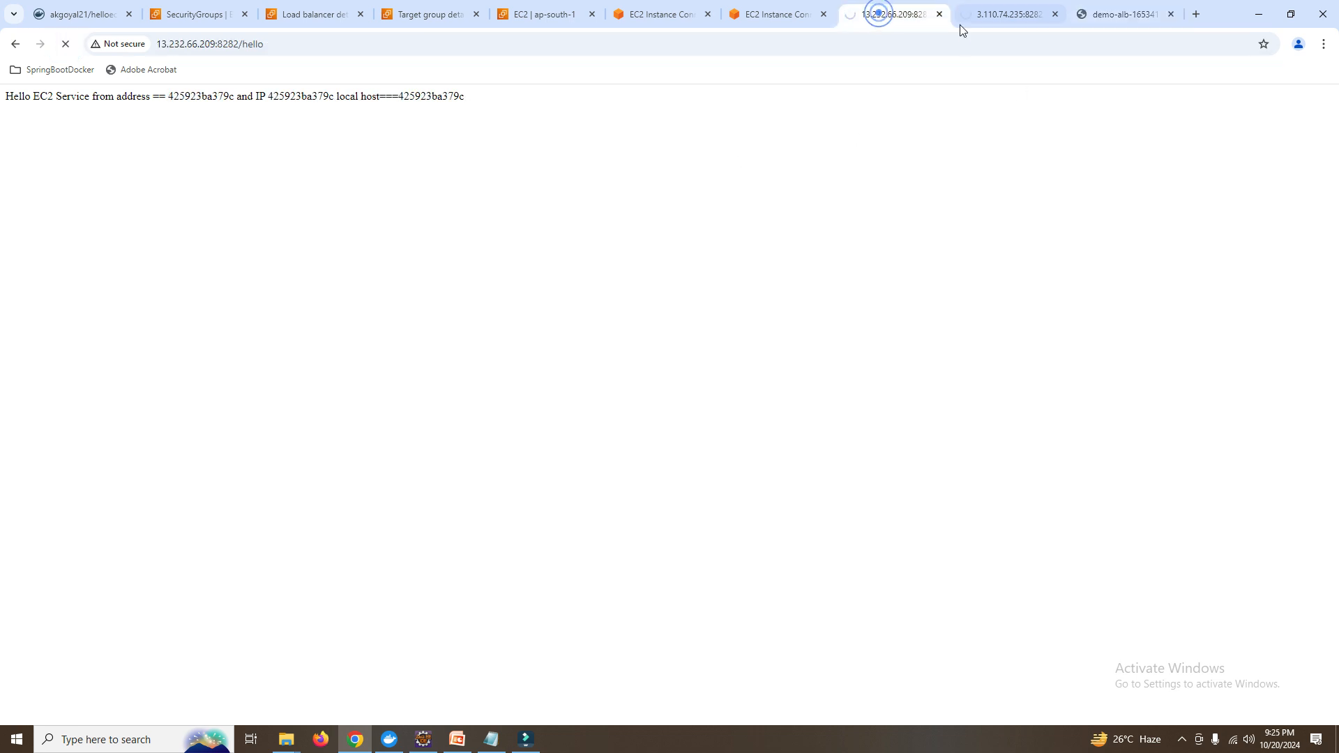
click(1105, 16)
click(65, 45)
click(65, 44)
click(65, 45)
click(65, 45)
click(65, 45)
click(65, 45)
click(65, 45)
click(65, 45)
click(65, 44)
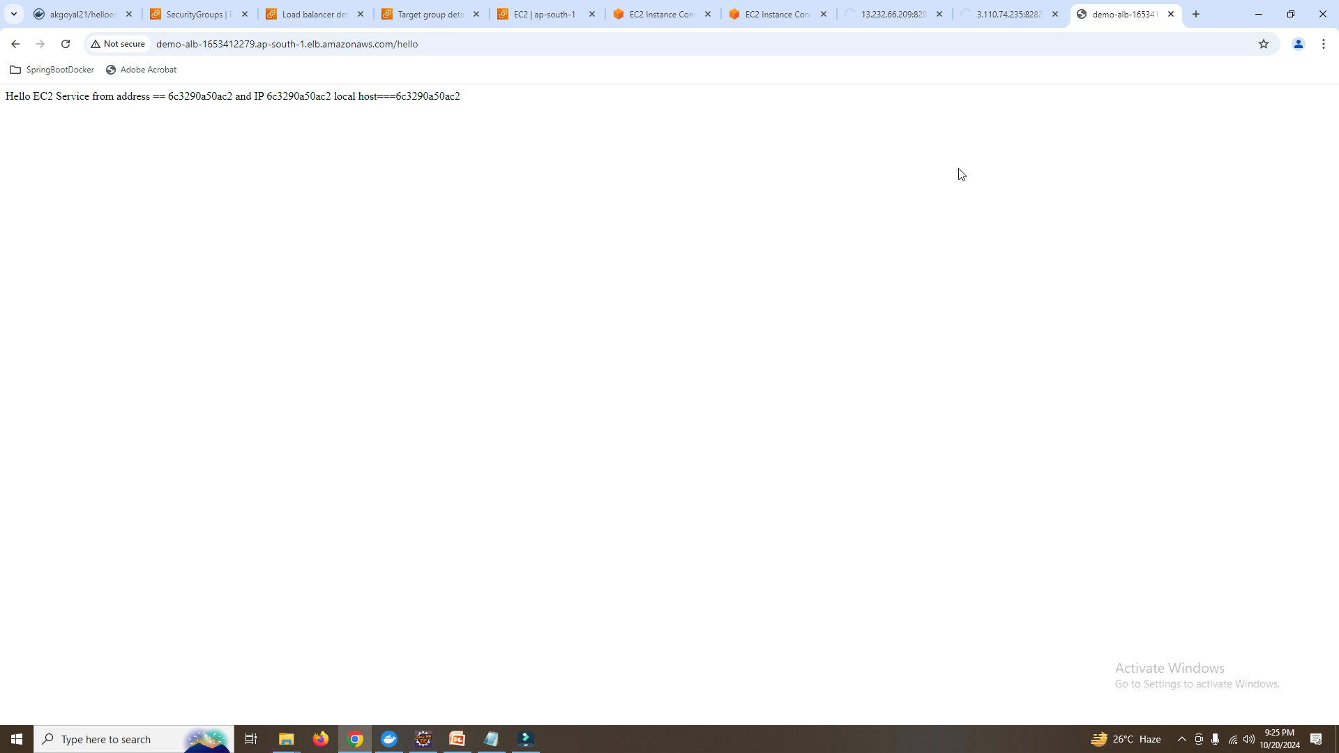
Close the two direct instance pages, 13.232.66.209:8282 and 3.110.74.235:8282.
click(920, 7)
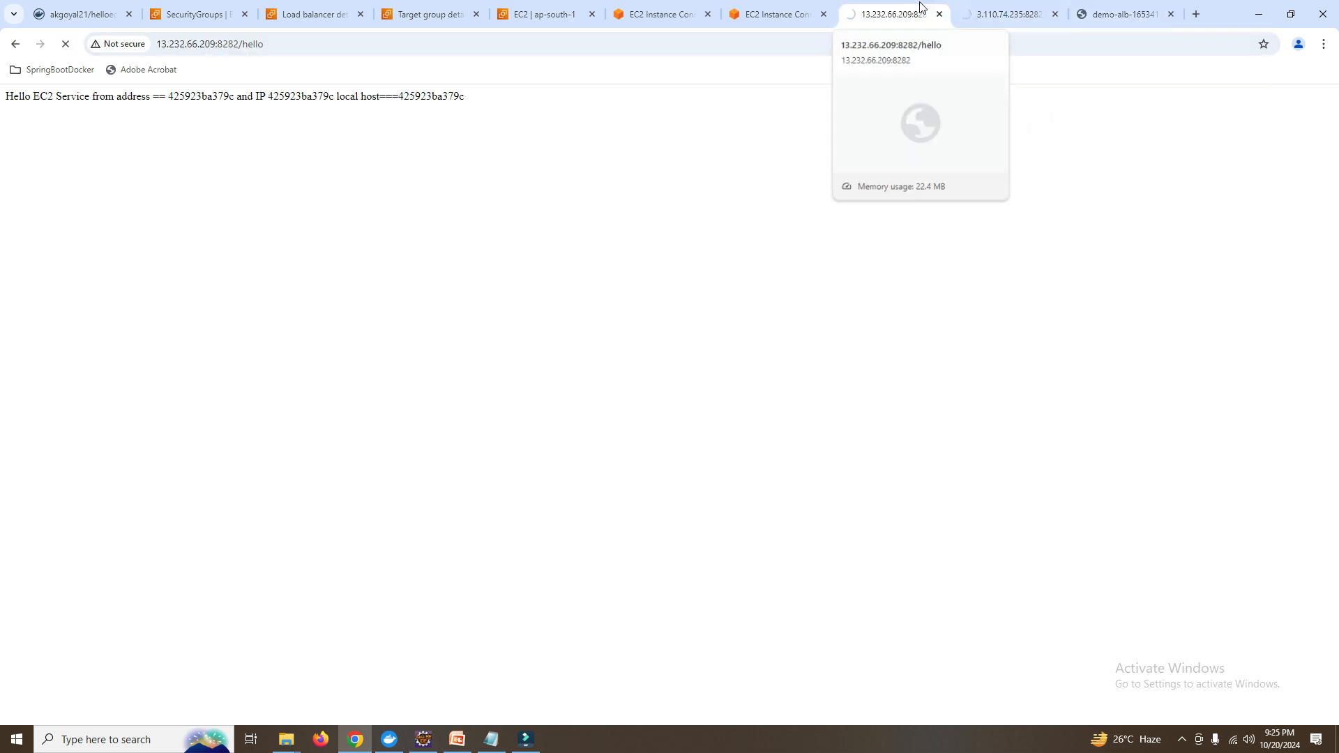
click(938, 14)
click(938, 14)
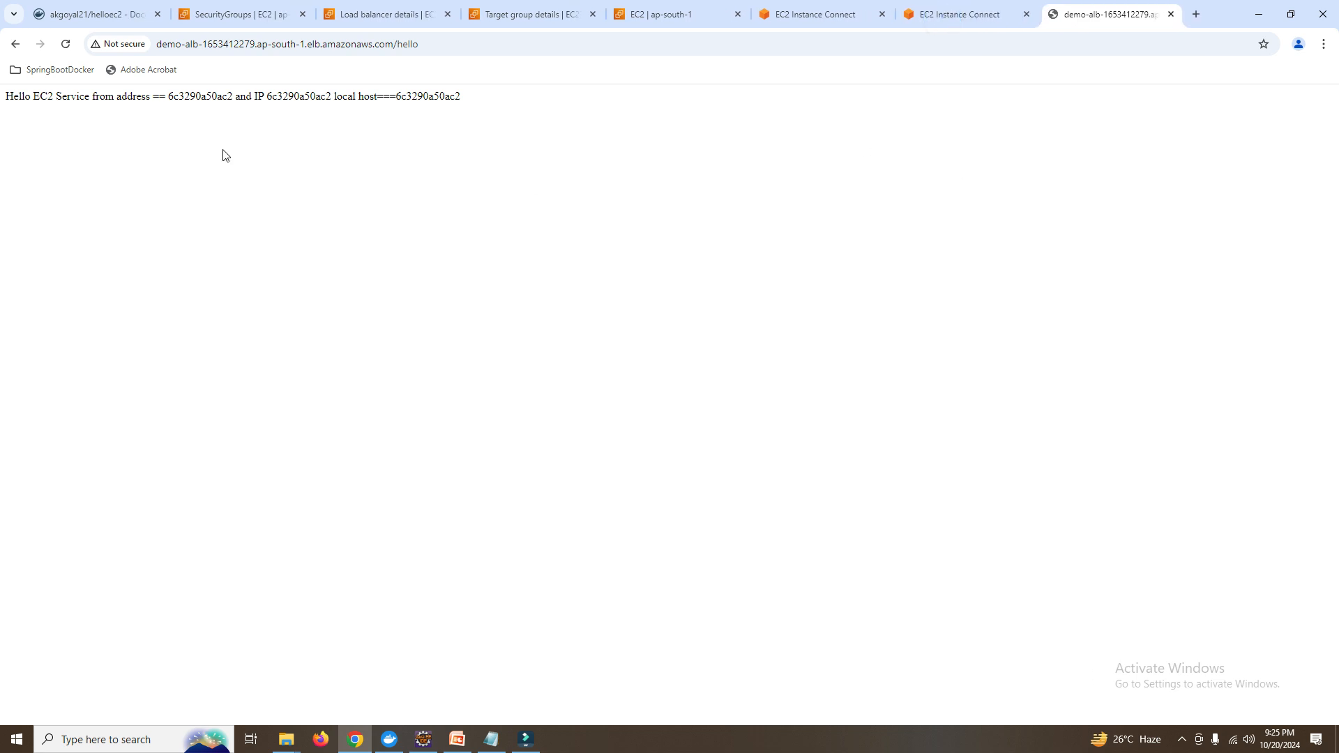
Look over demo-alb's details, and open and refresh the list of running EC2 instances.
click(375, 4)
scroll(562, 340, up, 3)
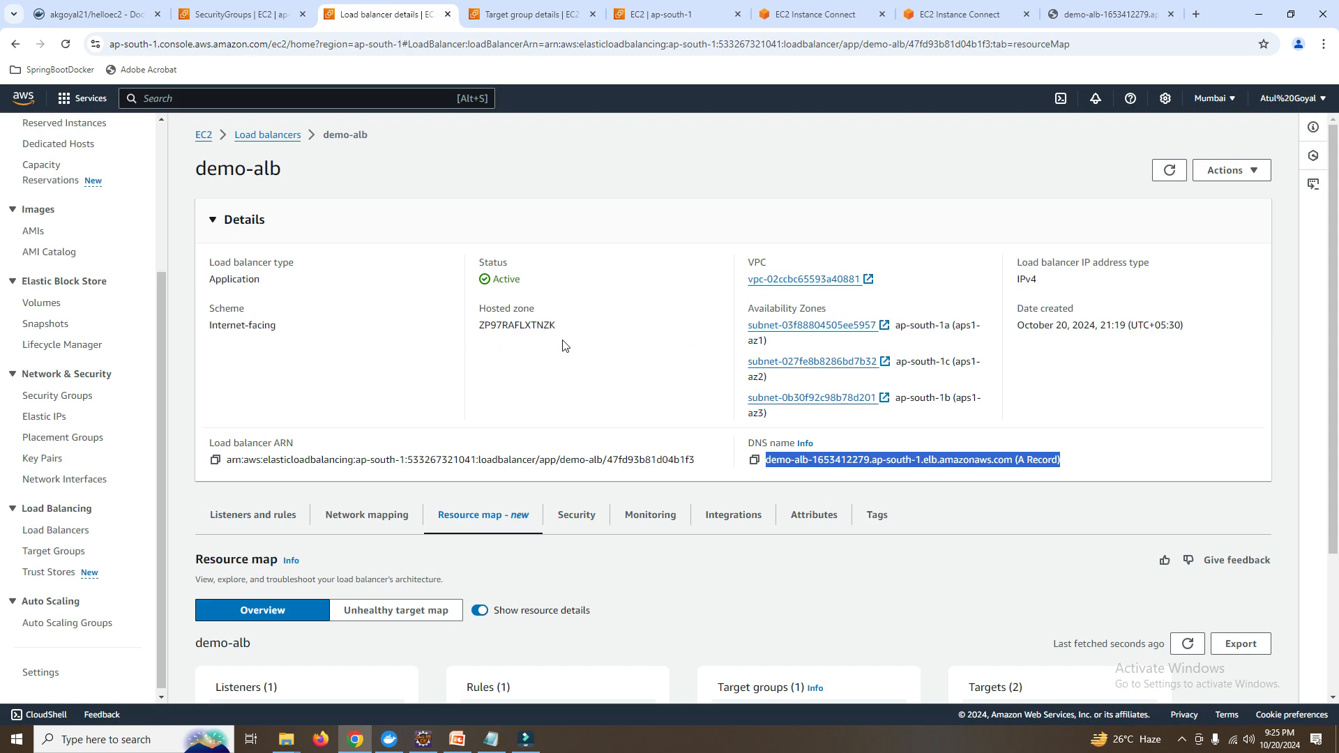
click(499, 9)
click(659, 14)
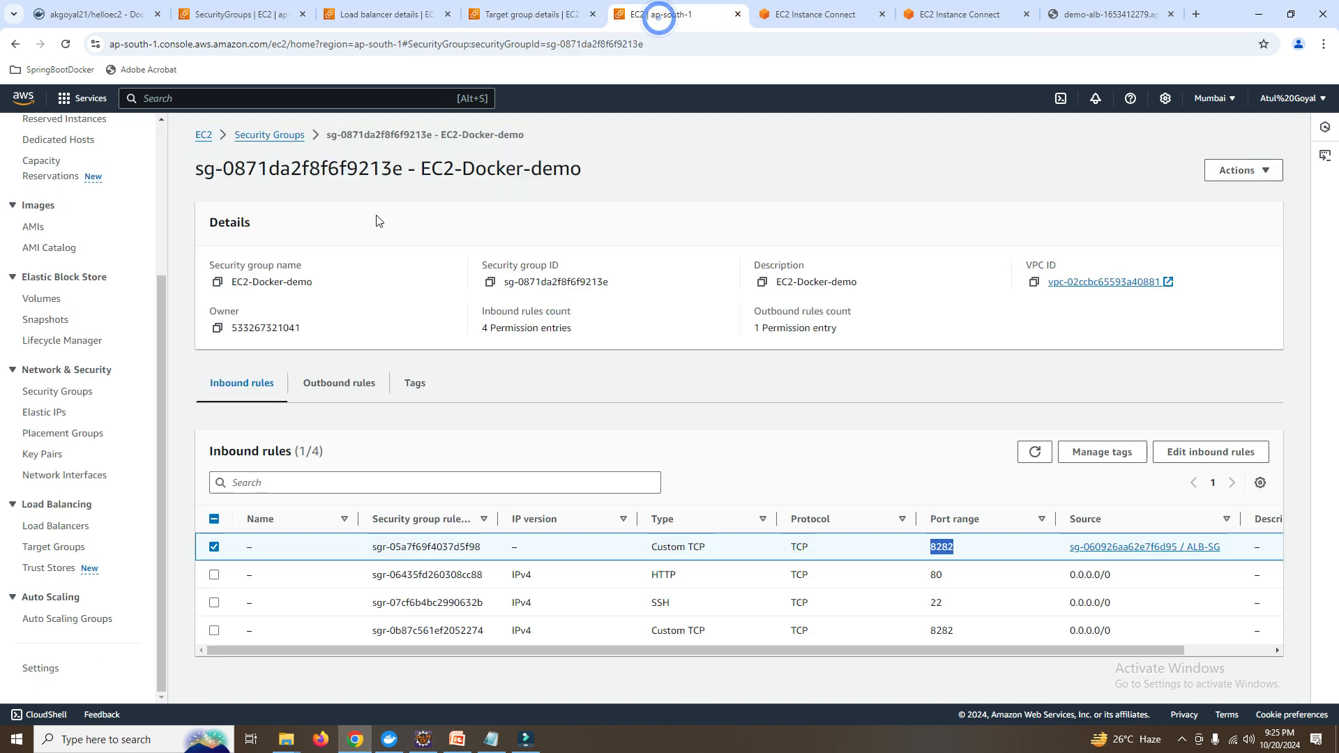
click(211, 139)
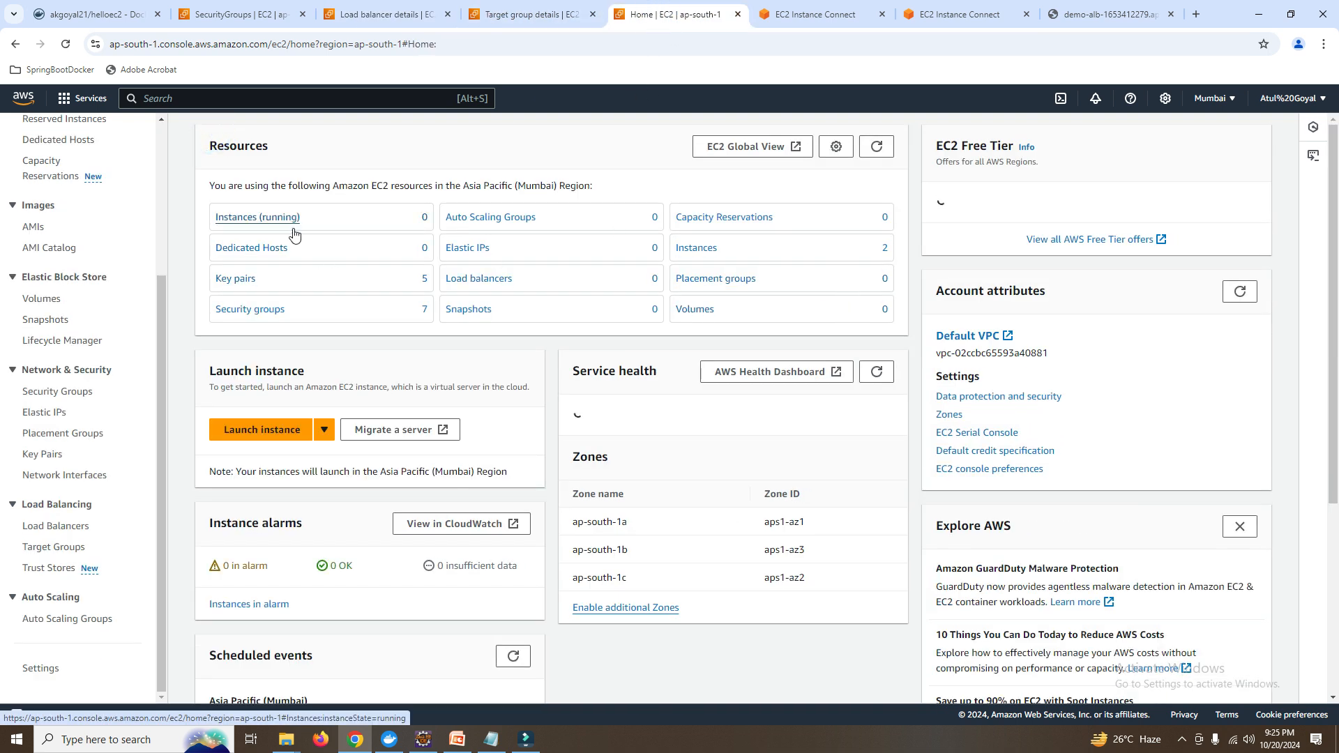
click(291, 220)
click(859, 130)
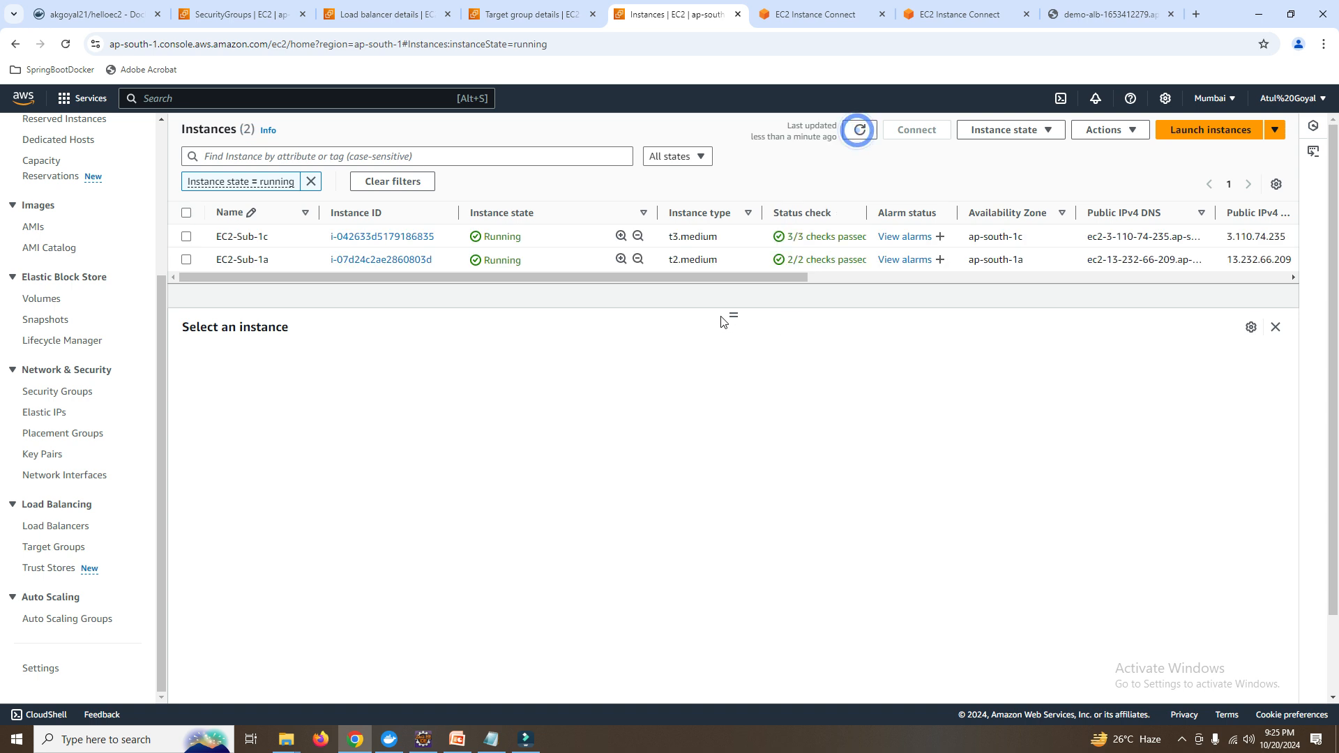
Stop the EC2-Sub-1a instance and refresh the instance list.
drag(732, 315, 737, 417)
click(575, 262)
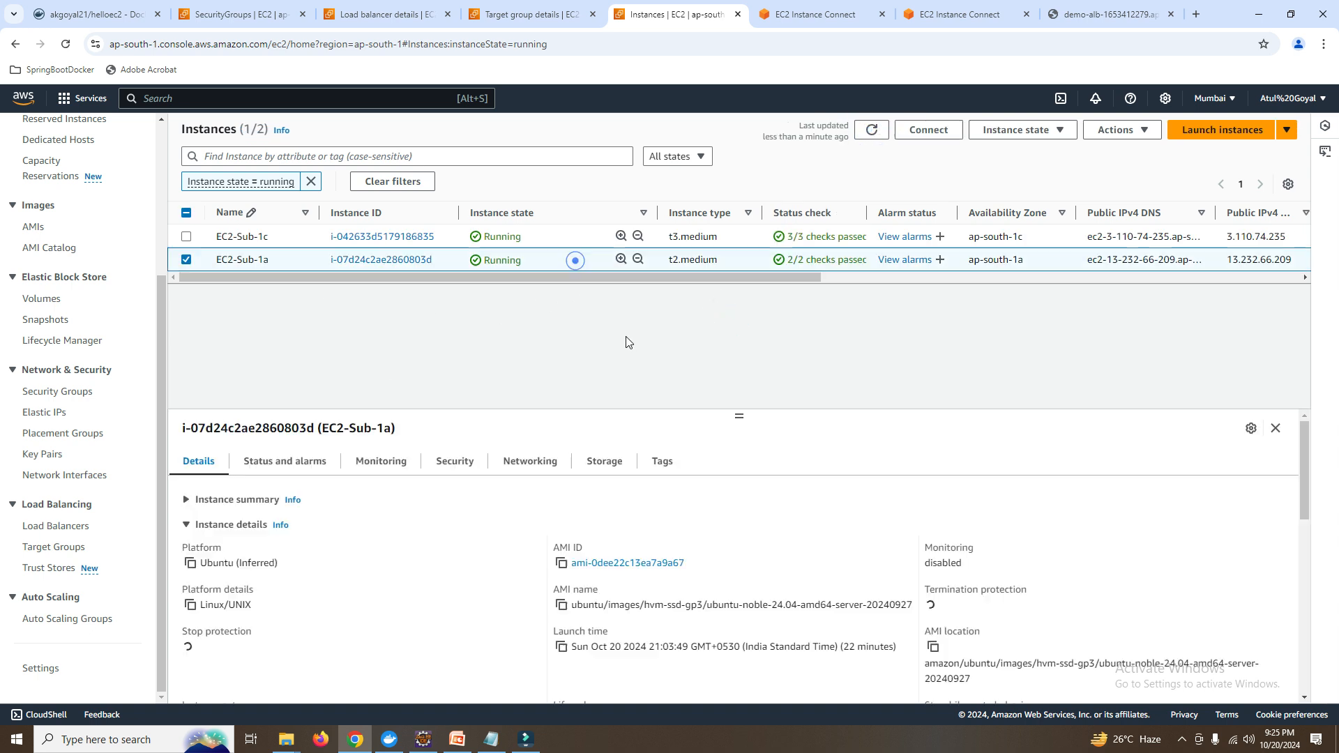
click(1019, 132)
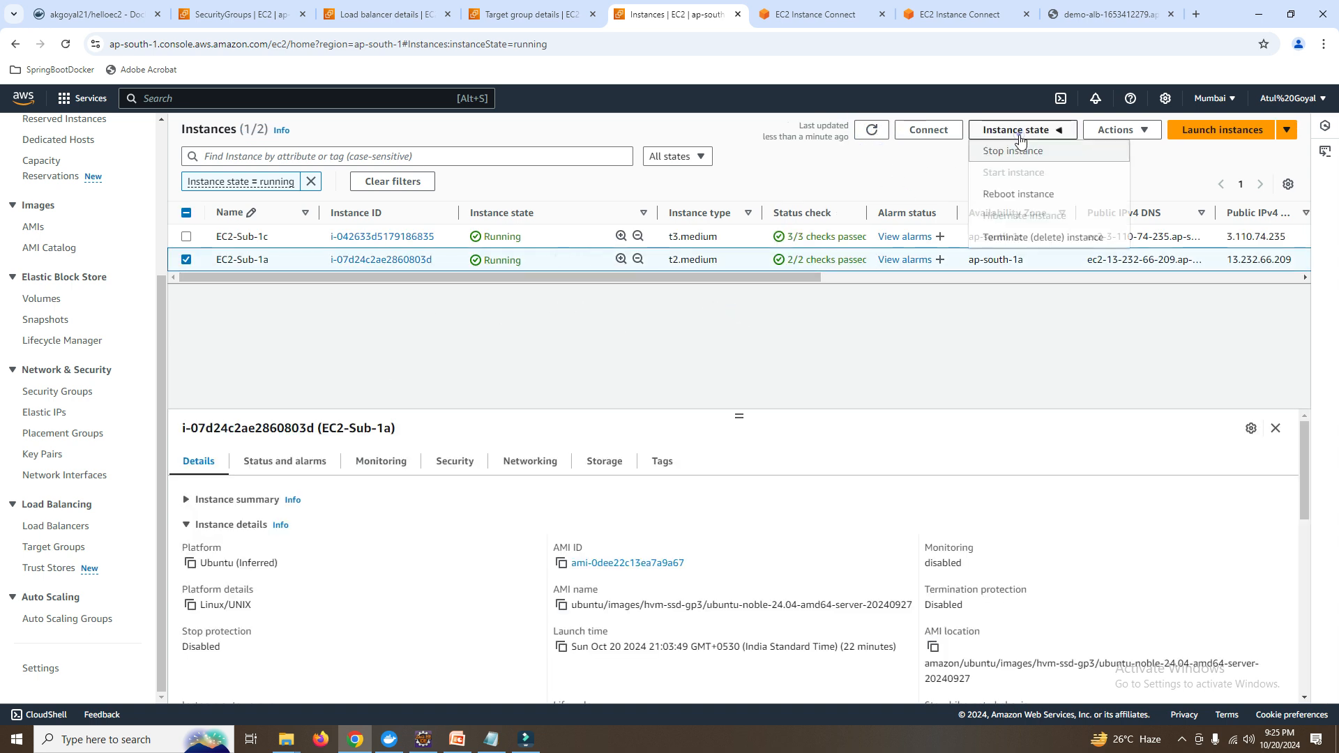
click(1018, 153)
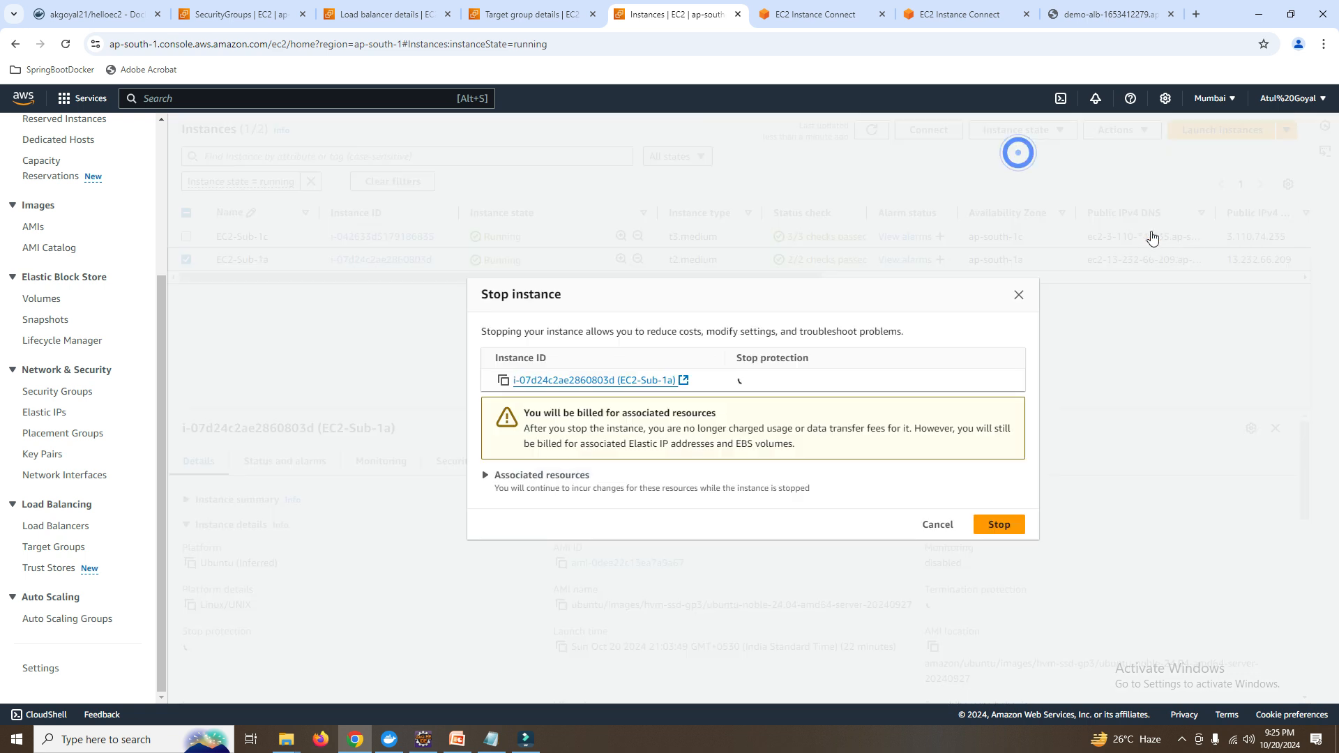
click(1004, 524)
click(870, 160)
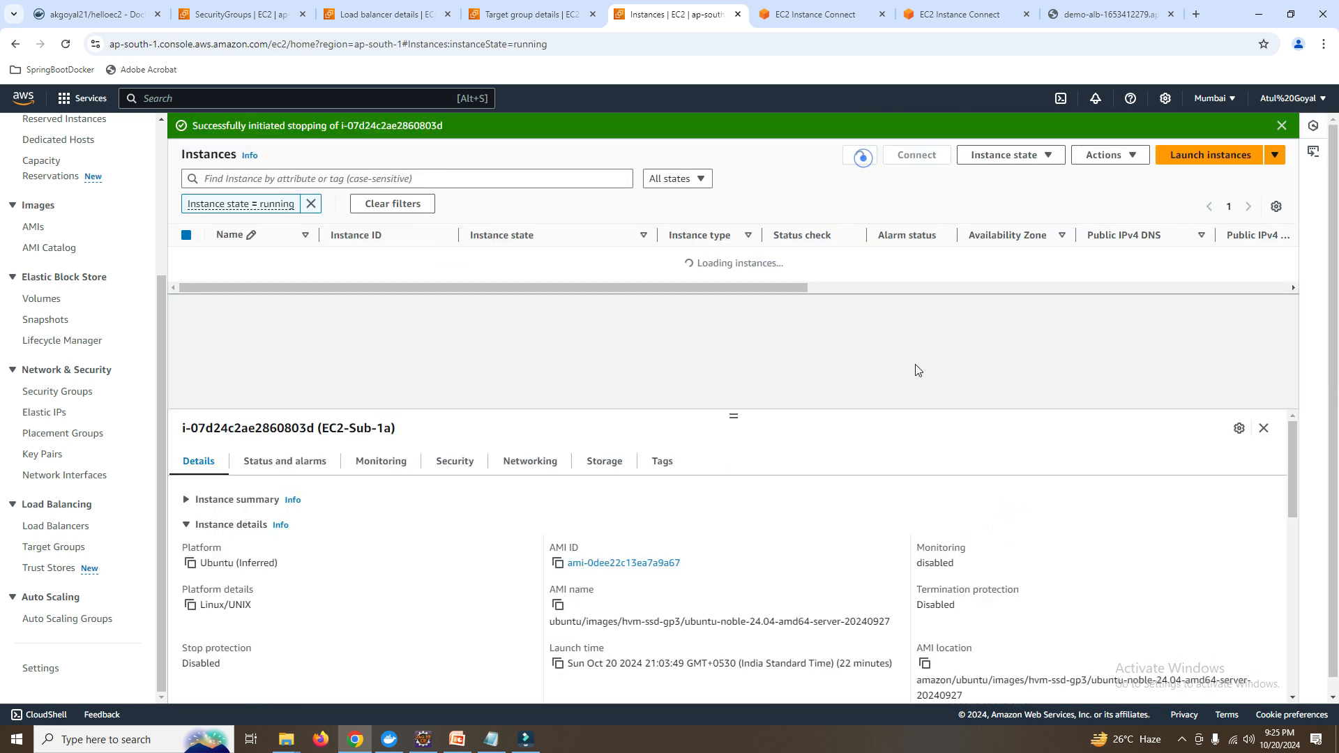
Refresh tg-ip-container's registered targets and review the interval in its health check settings.
click(524, 15)
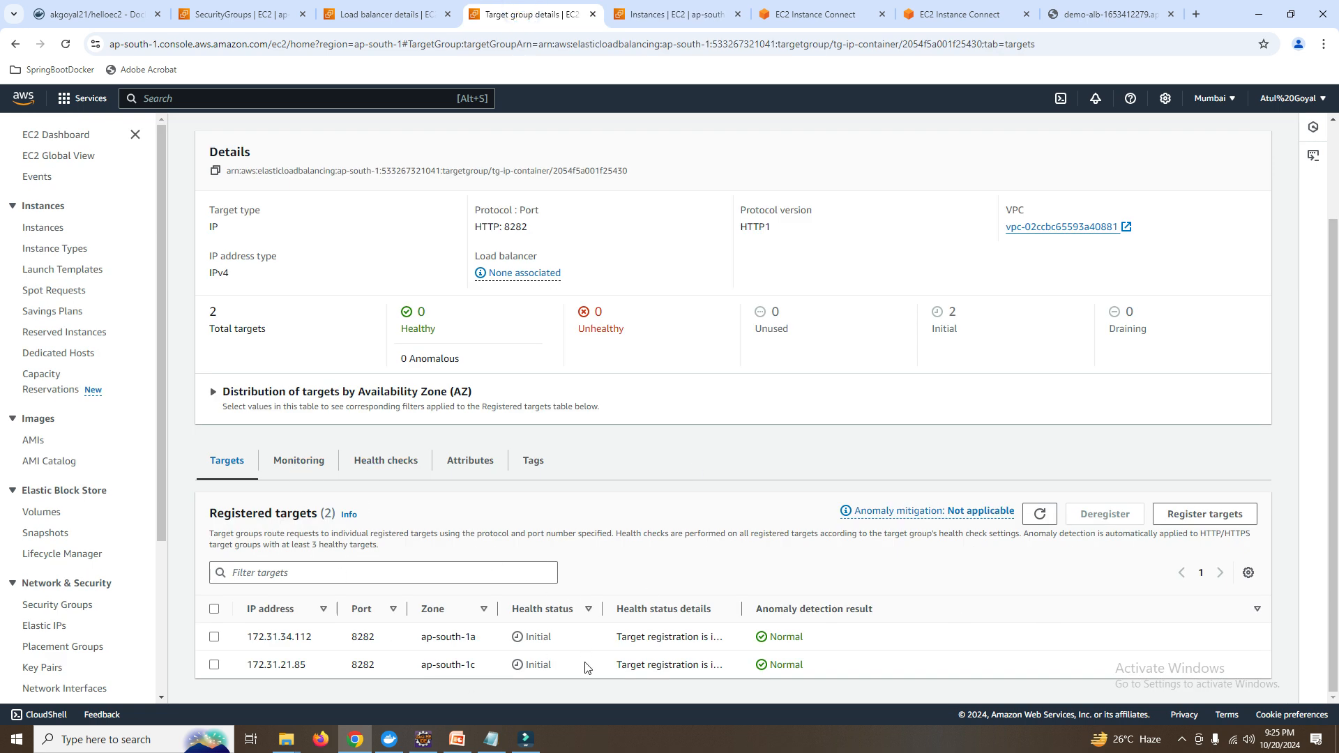
click(1039, 513)
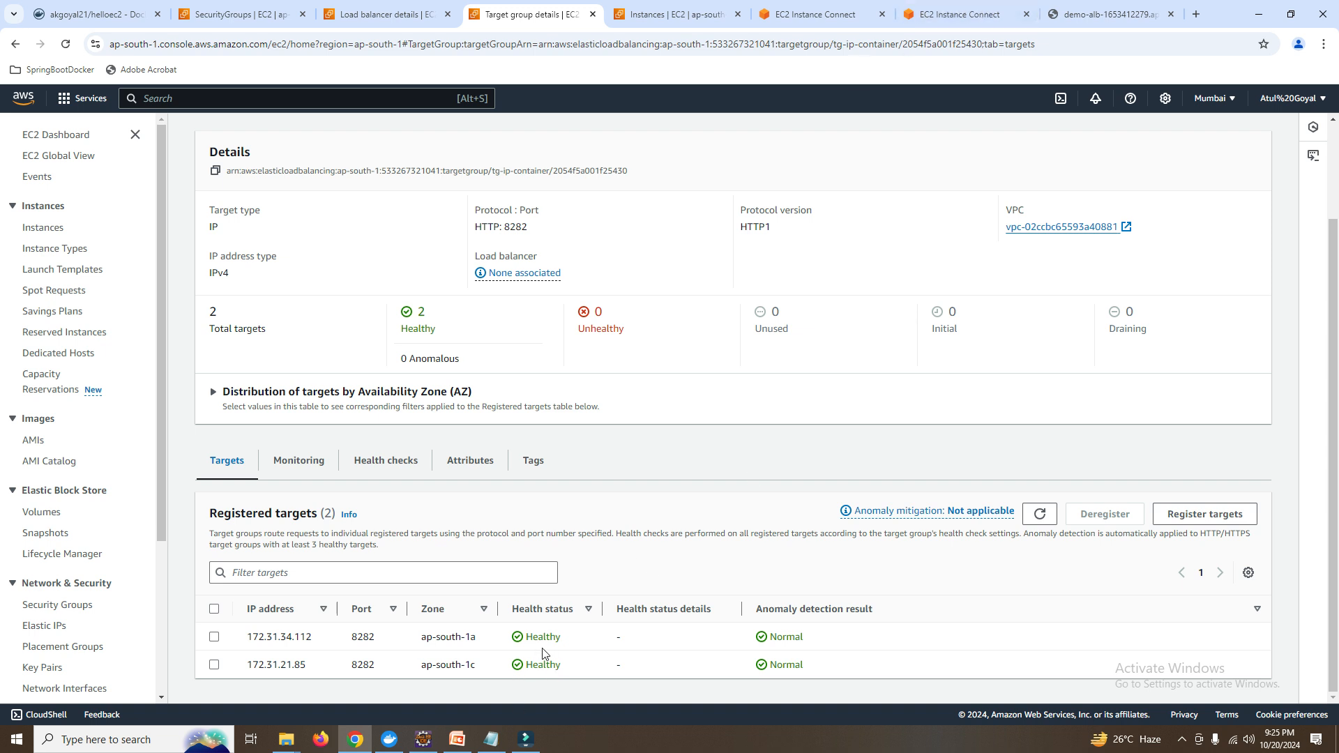
click(379, 472)
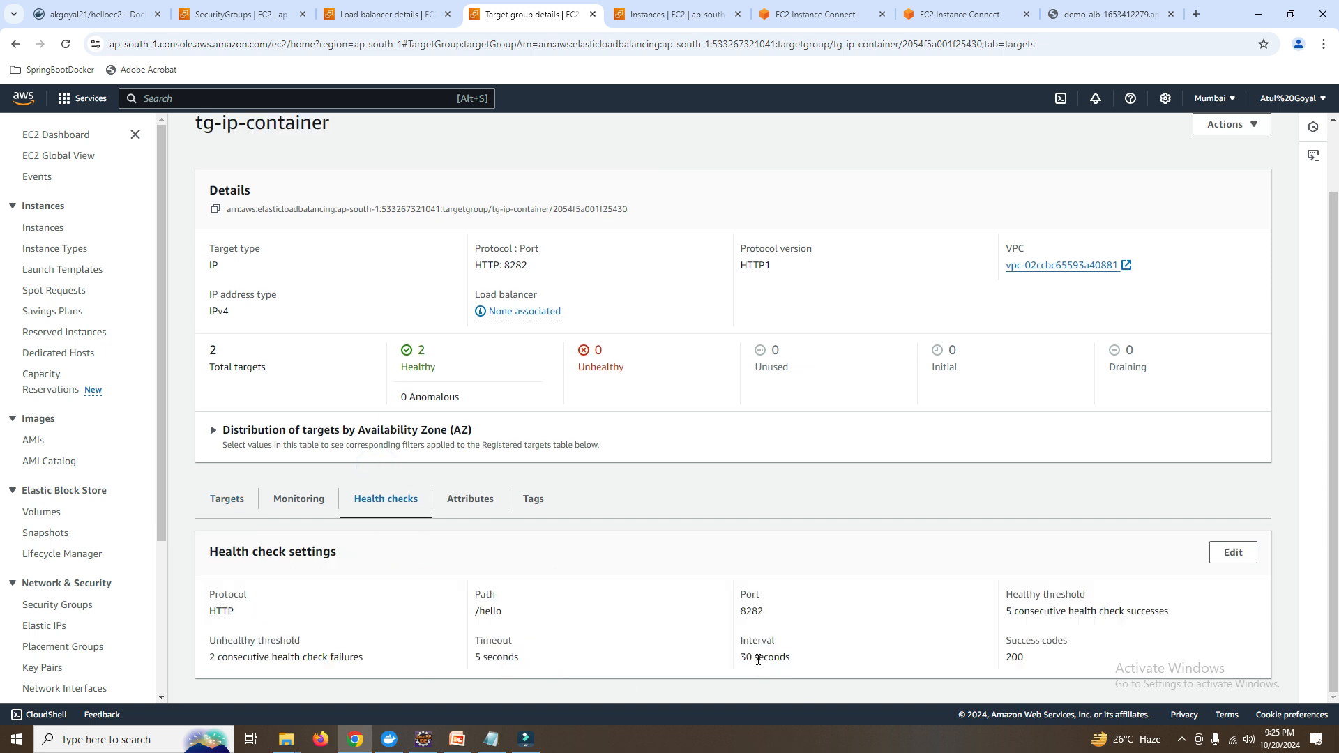
drag(735, 658, 796, 666)
Switch to PowerPoint and review the ALB+EC2+Security Groups diagram linking users, the load balancer's security group and the EC2 security groups.
click(457, 739)
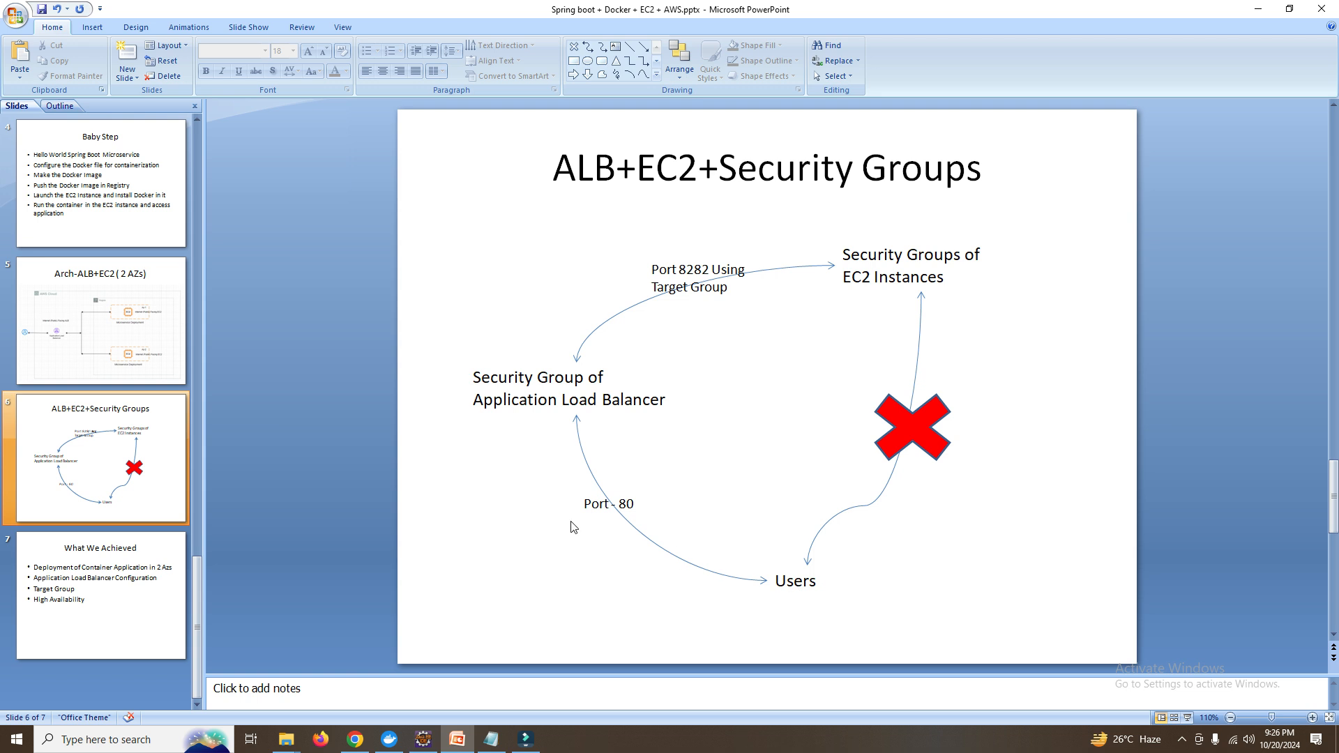
click(527, 375)
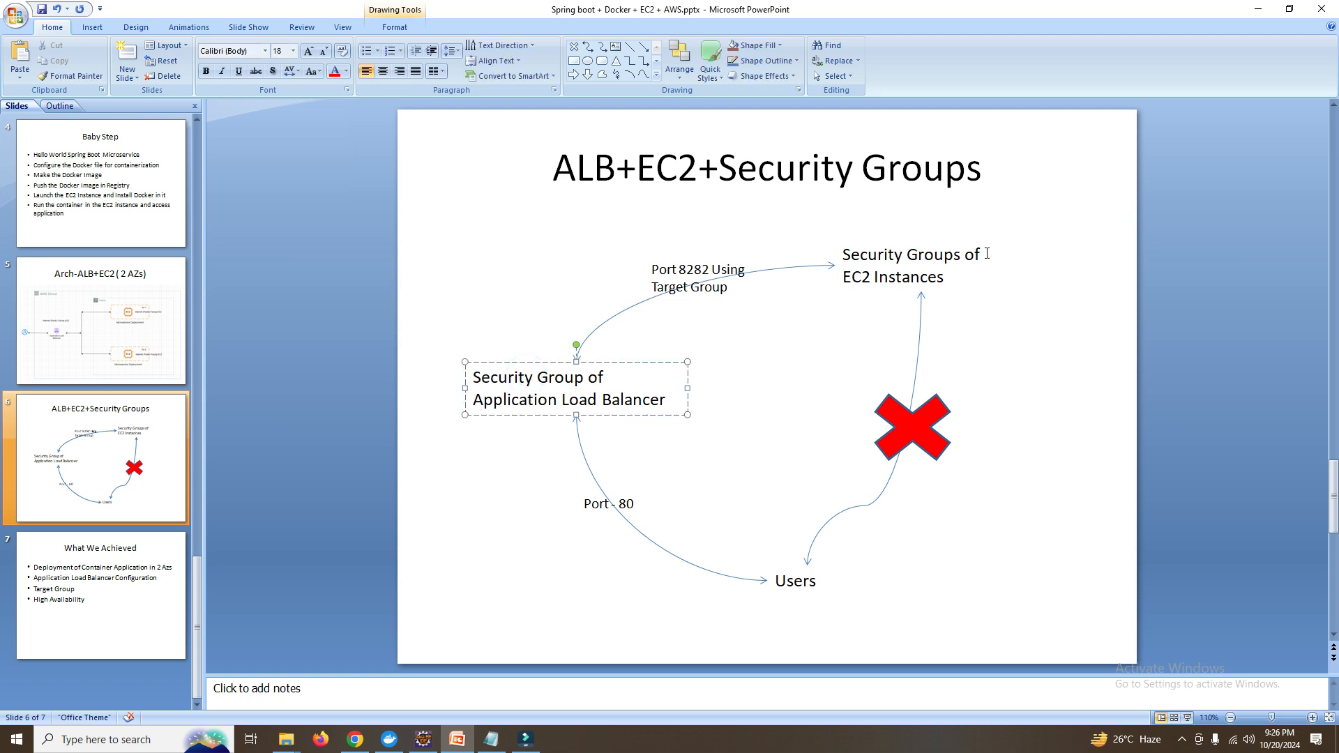
click(912, 271)
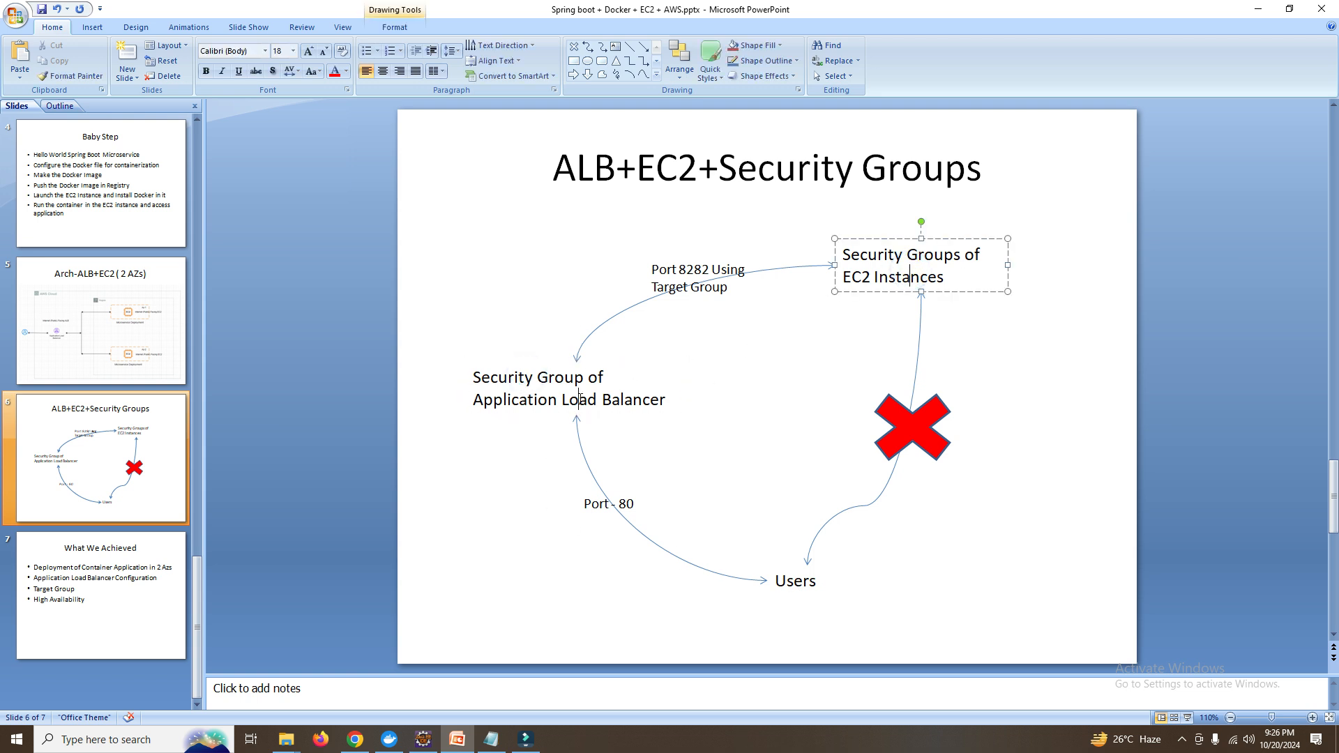
click(579, 402)
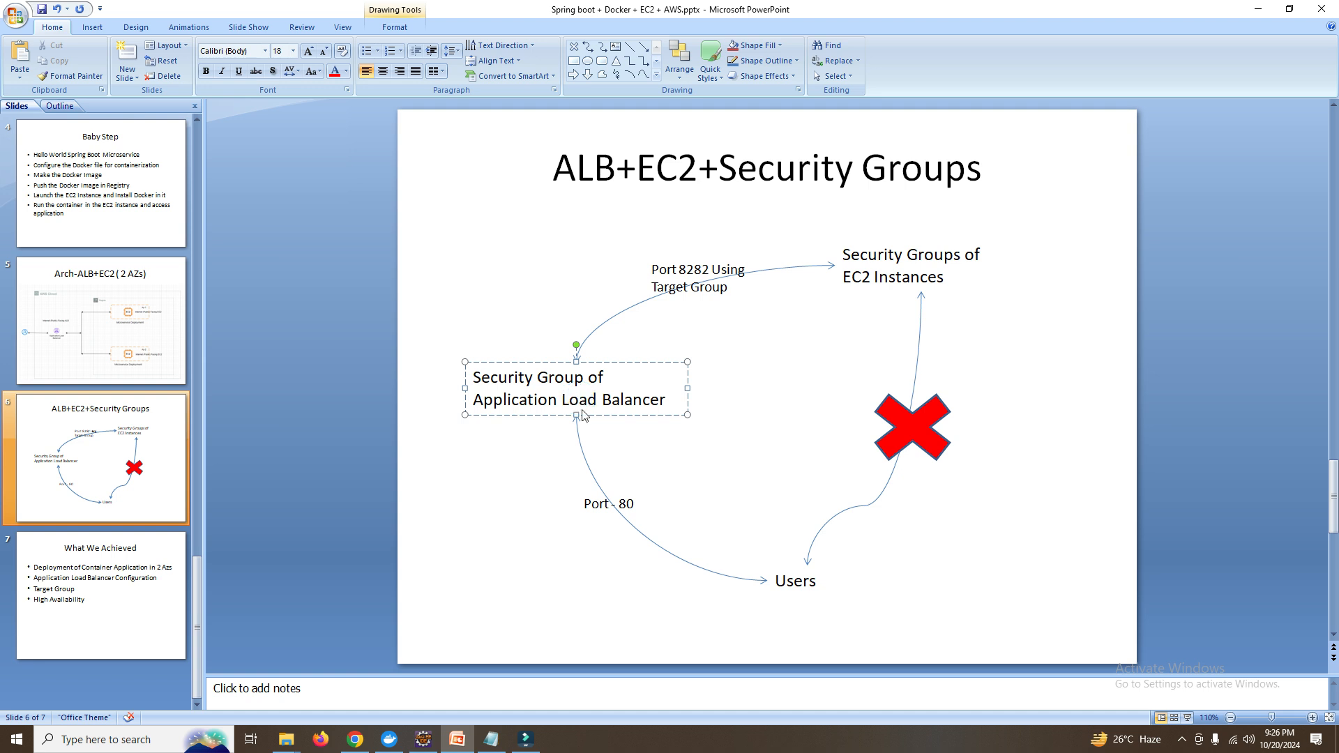
click(758, 571)
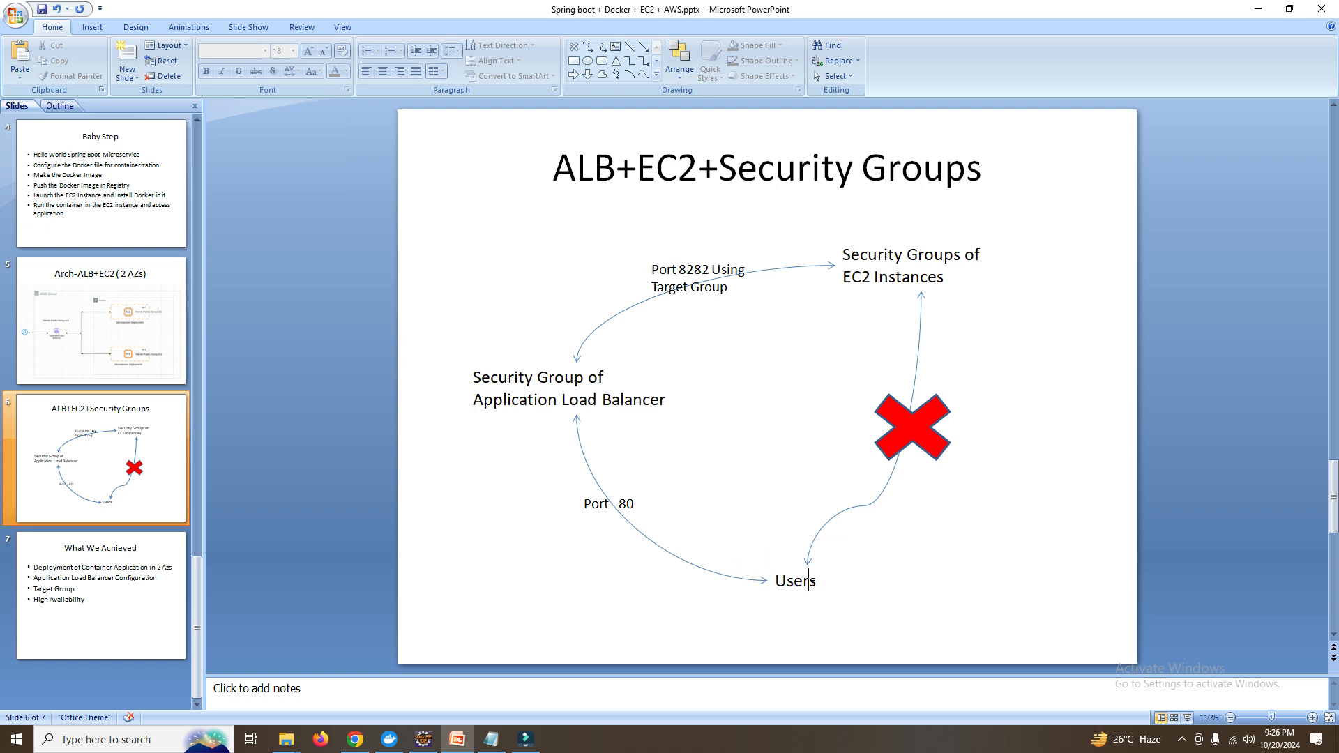
click(807, 580)
Switch back to the browser and examine the address of demo-alb's /hello page.
click(340, 748)
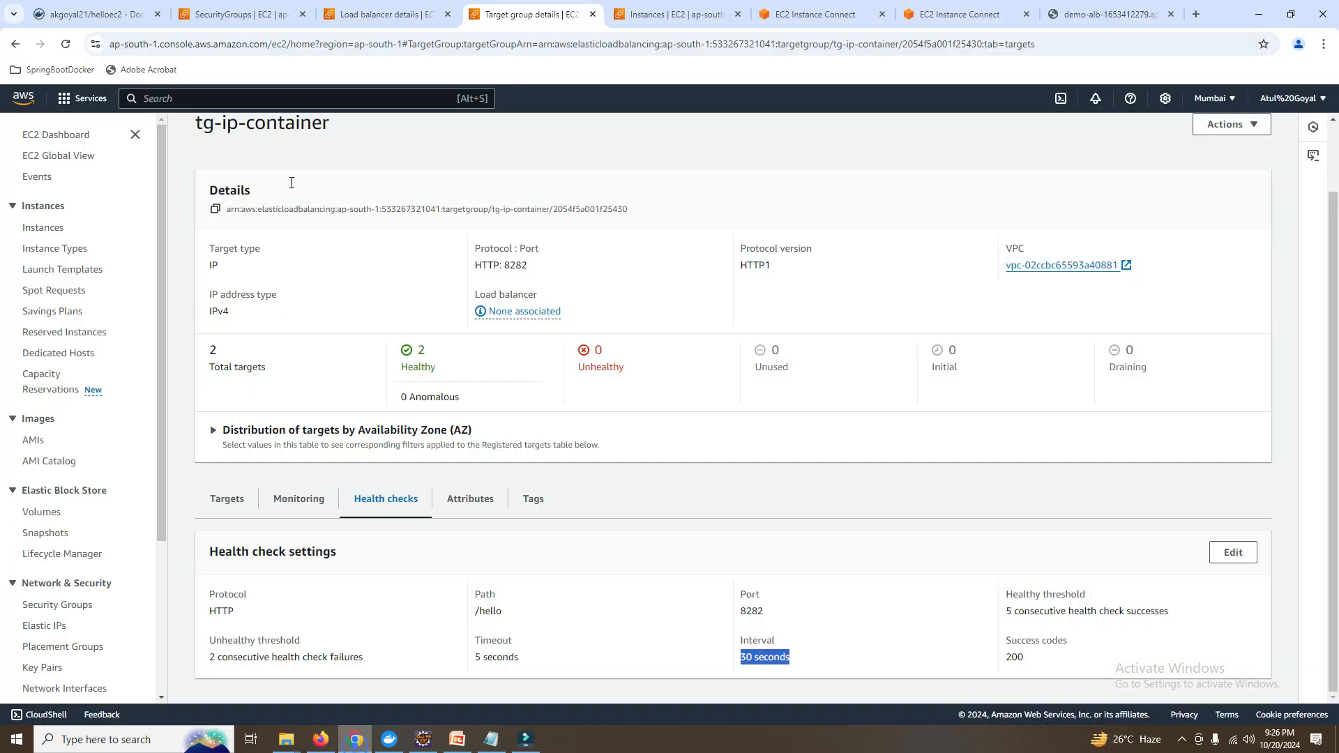
click(1108, 9)
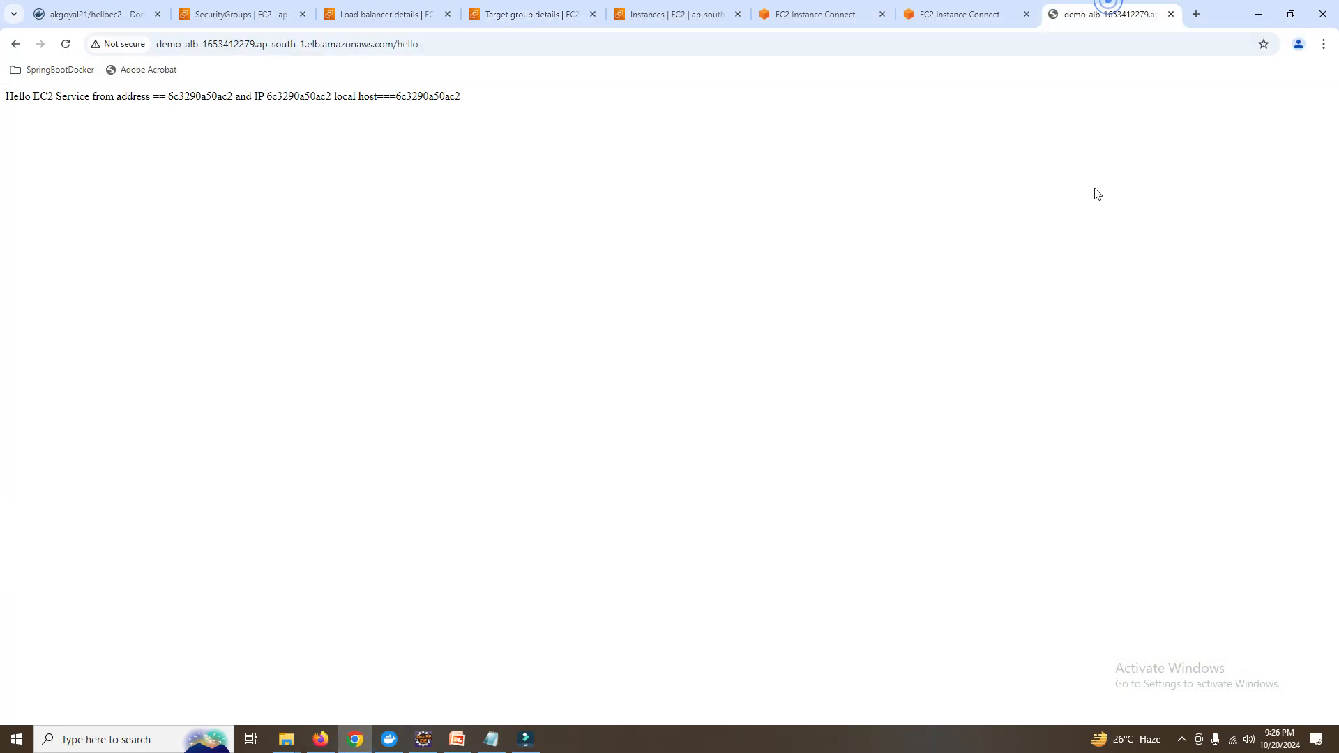
click(392, 44)
Return to the PowerPoint diagram and examine the port 80 path from Users to the load balancer's security group.
click(457, 739)
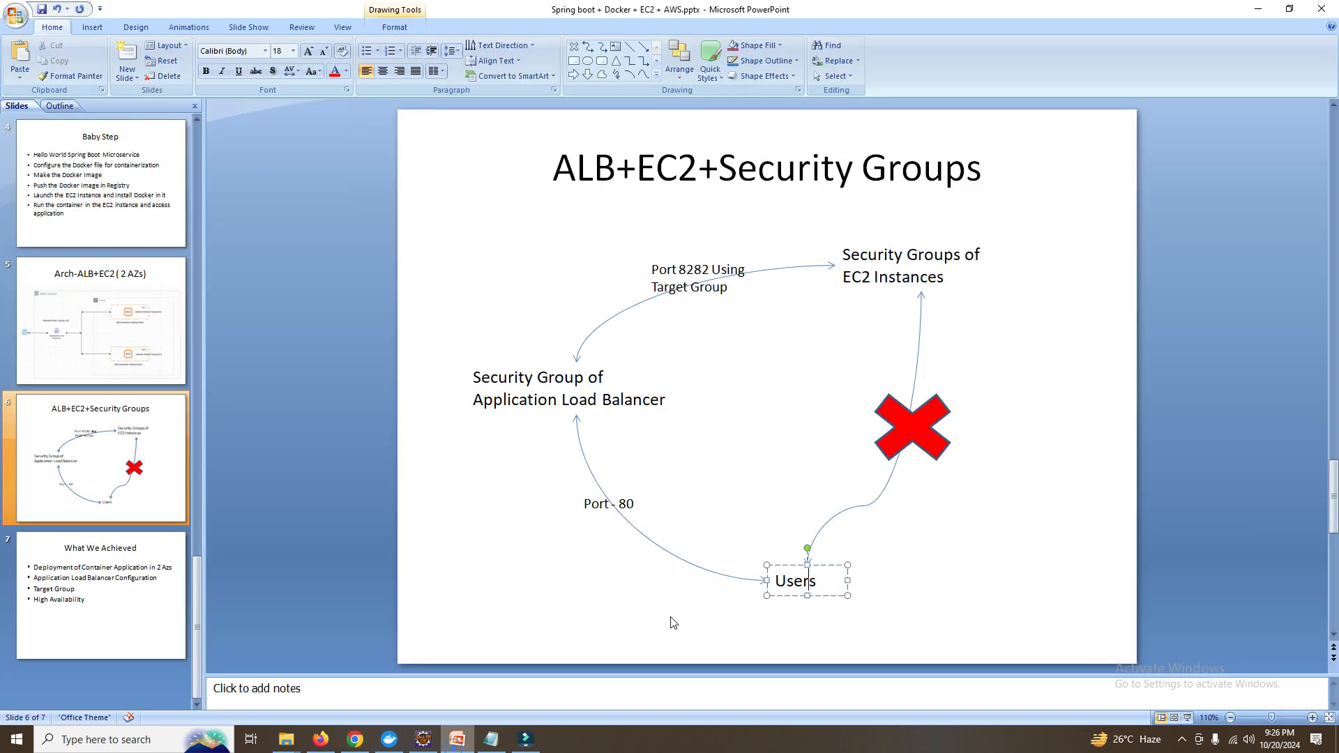
click(824, 630)
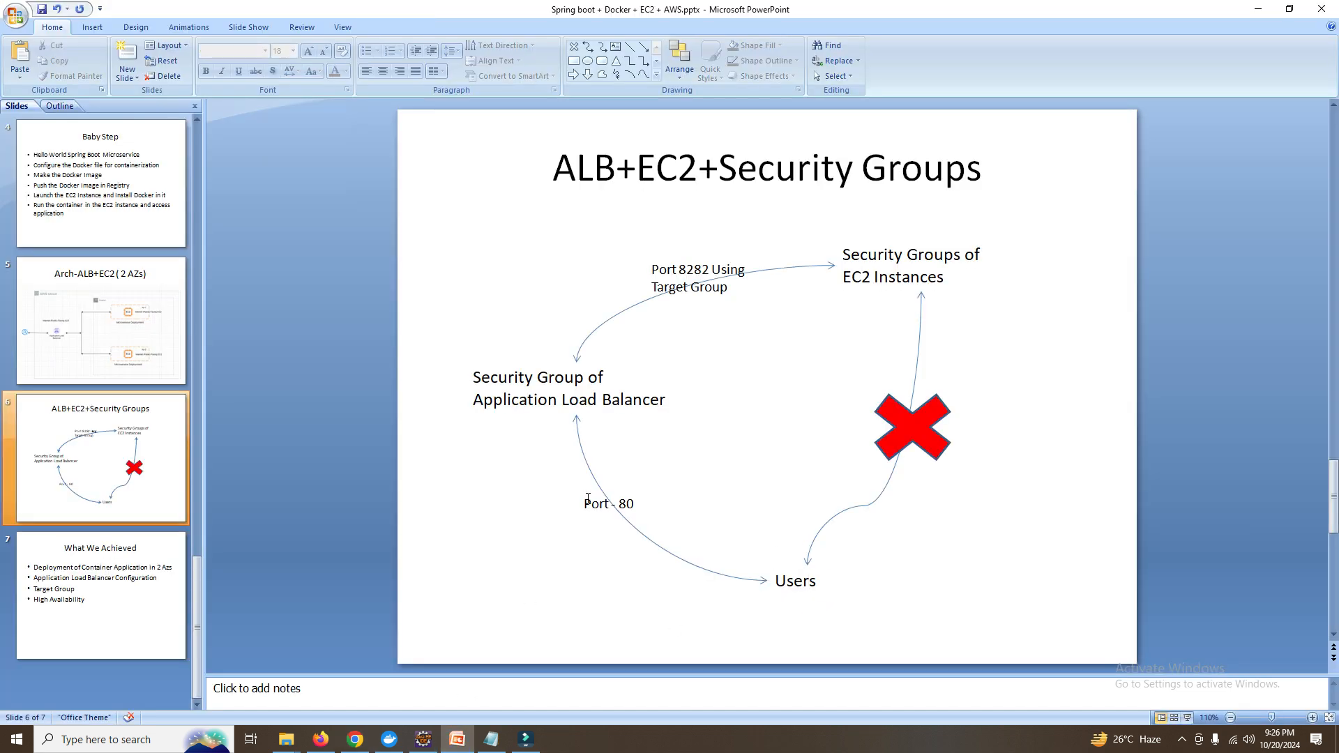
click(554, 378)
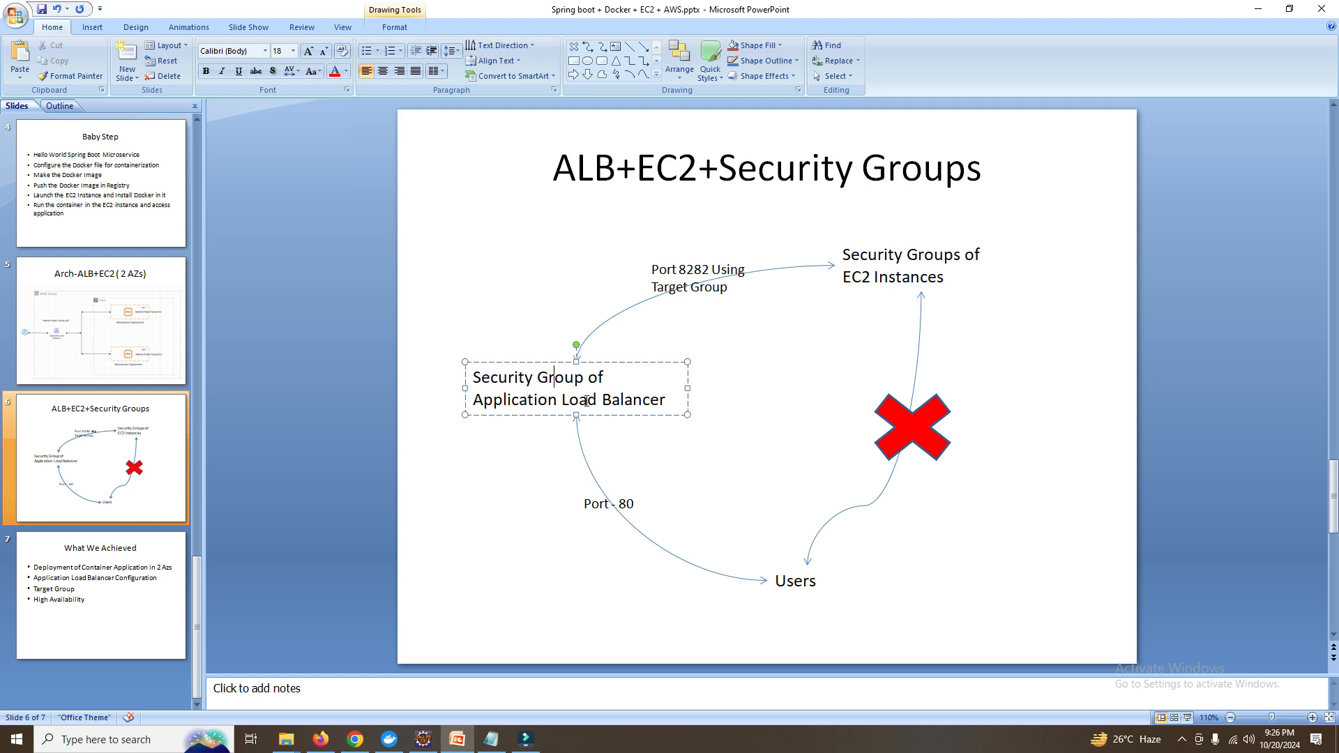
click(576, 385)
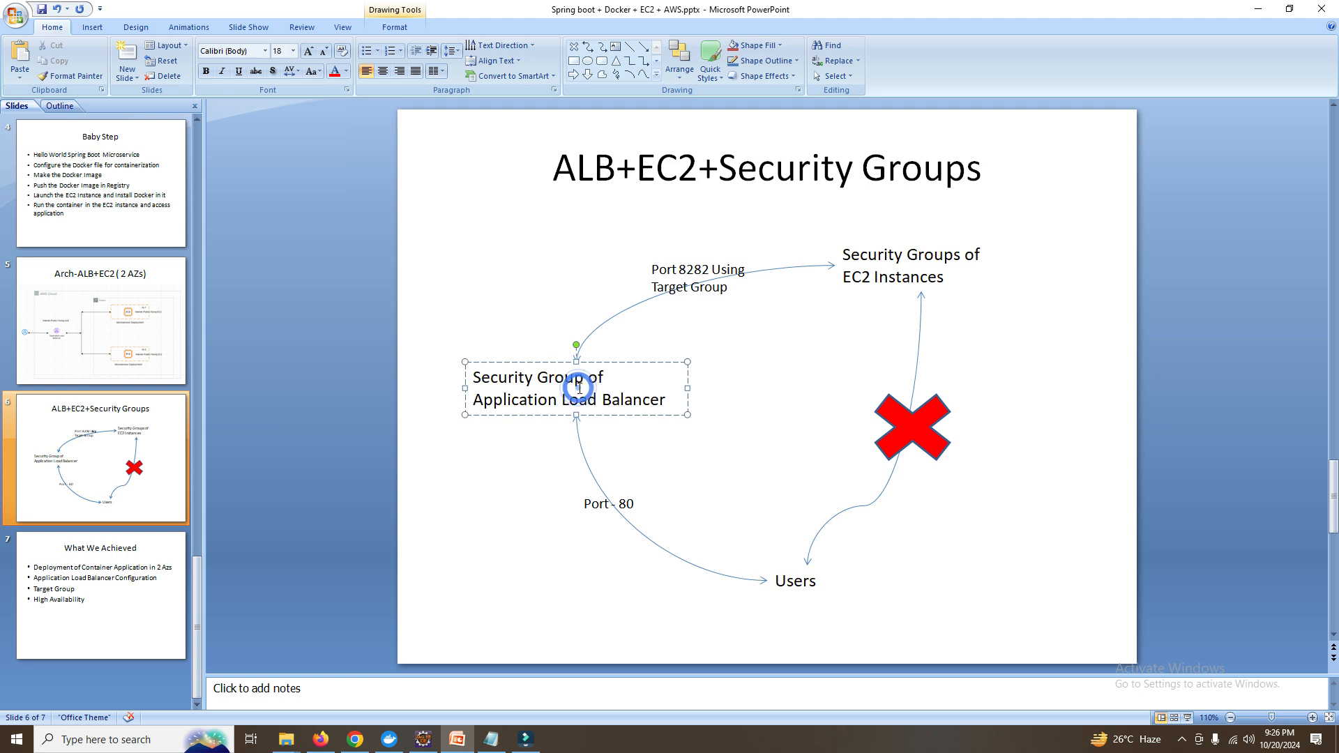